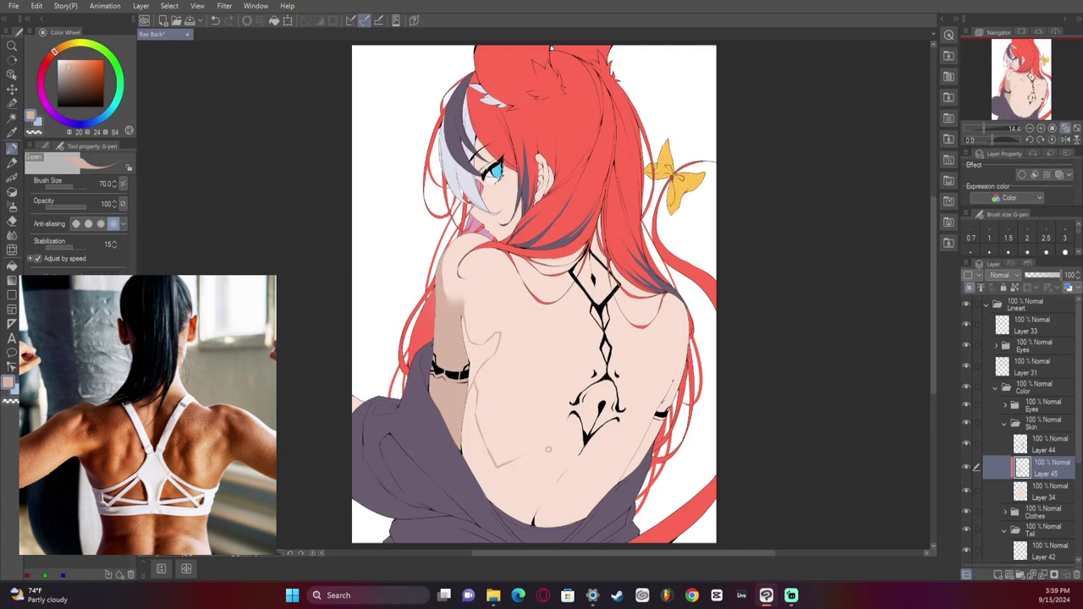
# Outline the shadow edge across the lower back on Layer 45 and hide the tattoo layer, Layer 44
pyautogui.moveTo(521, 458); pyautogui.dragTo(565, 441)
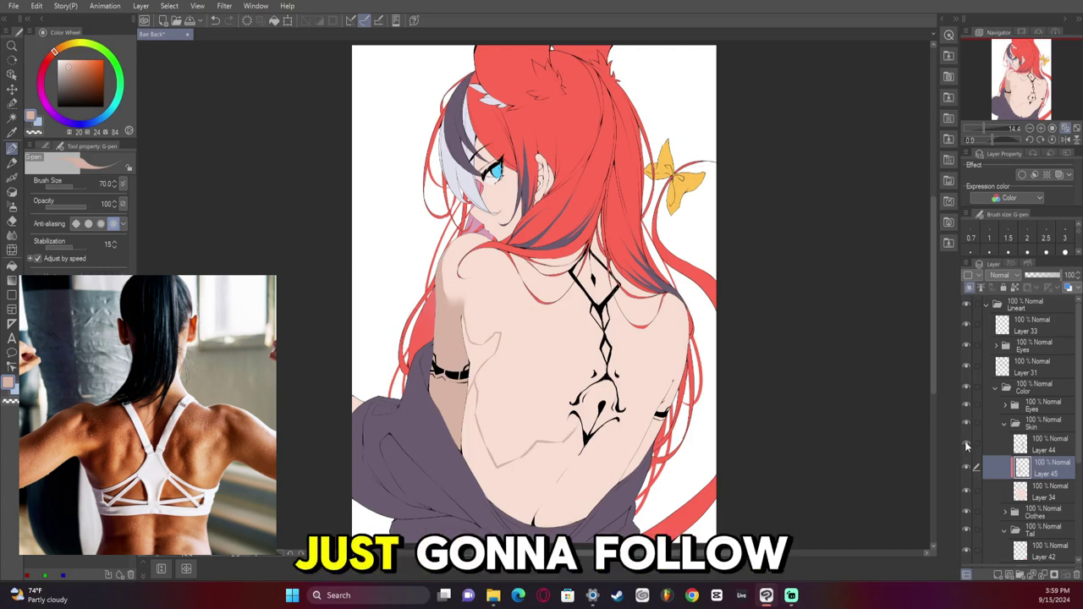
pyautogui.click(966, 405)
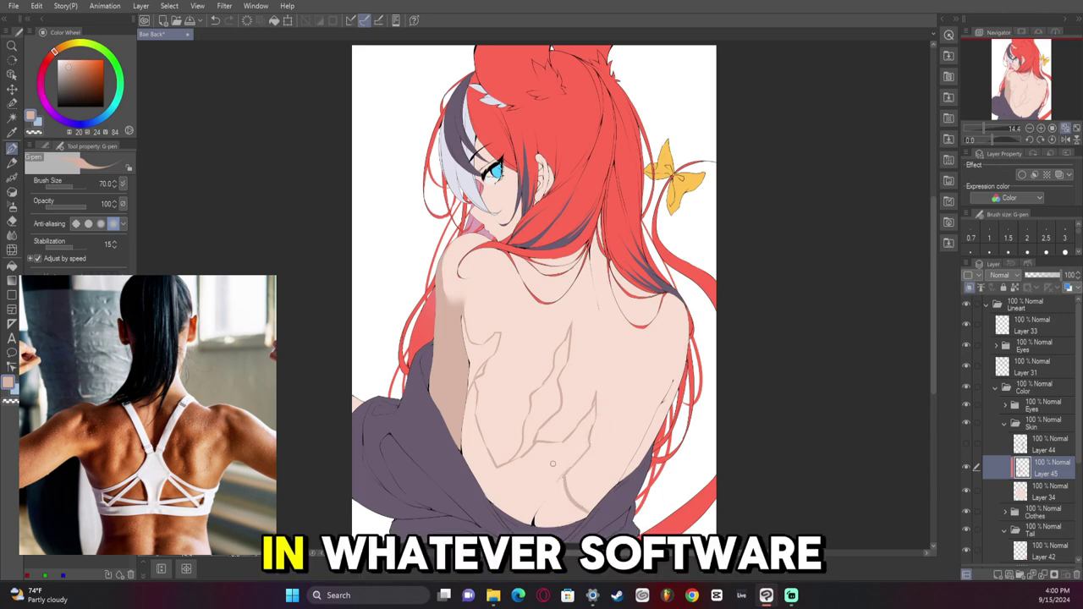
# Fill the outlined muscle shadows beneath the left shoulder blade, along the mid-back and across the lower back
pyautogui.press('g')
pyautogui.click(495, 373)
pyautogui.click(481, 354)
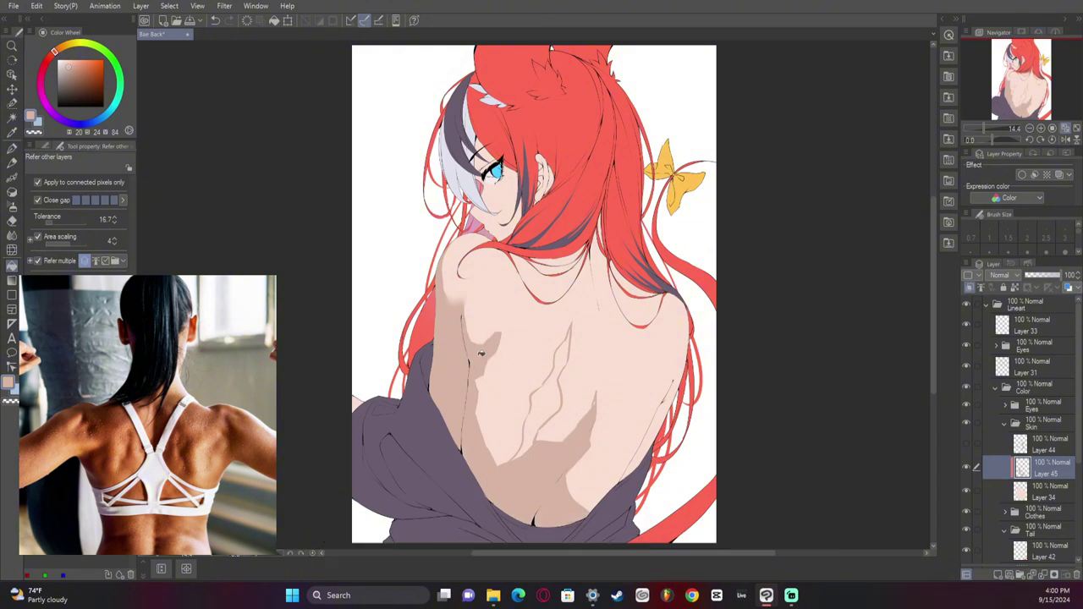
pyautogui.click(556, 400)
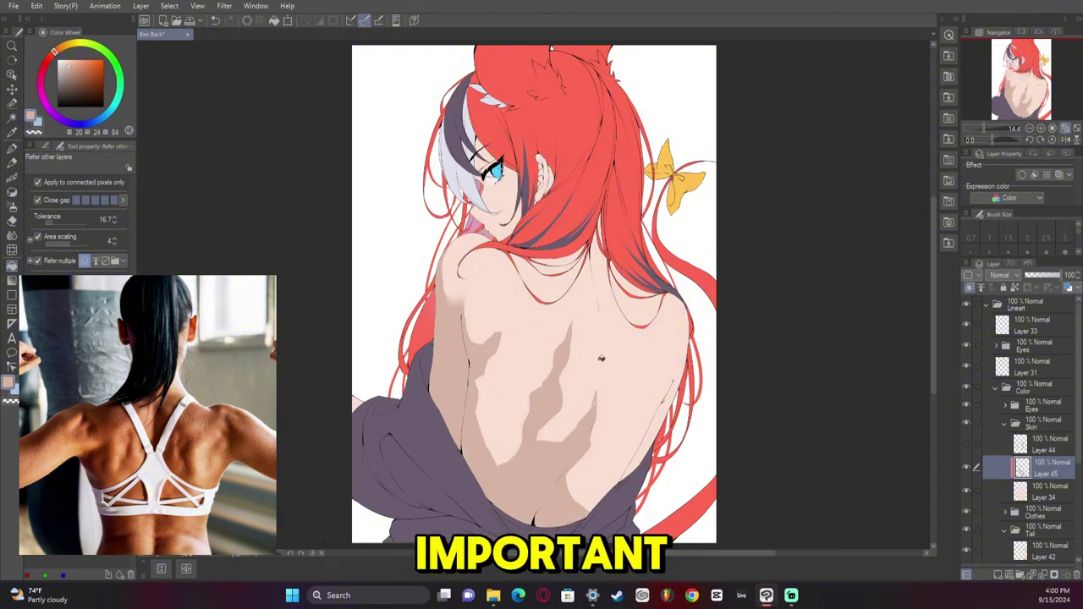
# Soften the edges of the filled back shadows with the size 170 Blur tool, reshaping the mid-back shadow with the G-pen
pyautogui.press('j')
pyautogui.moveTo(512, 466); pyautogui.dragTo(530, 417)
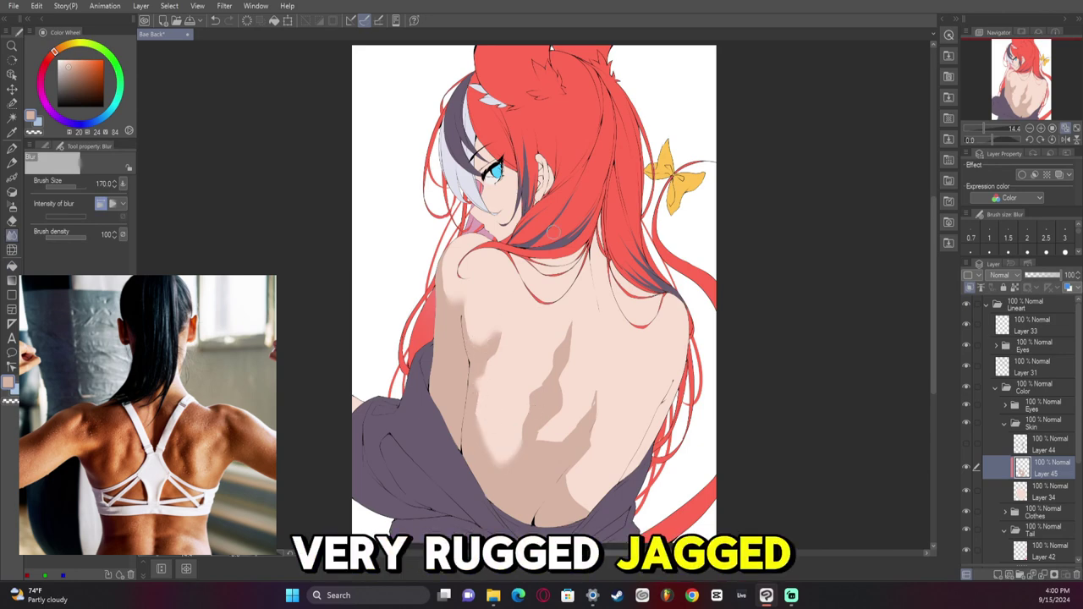
pyautogui.press('p')
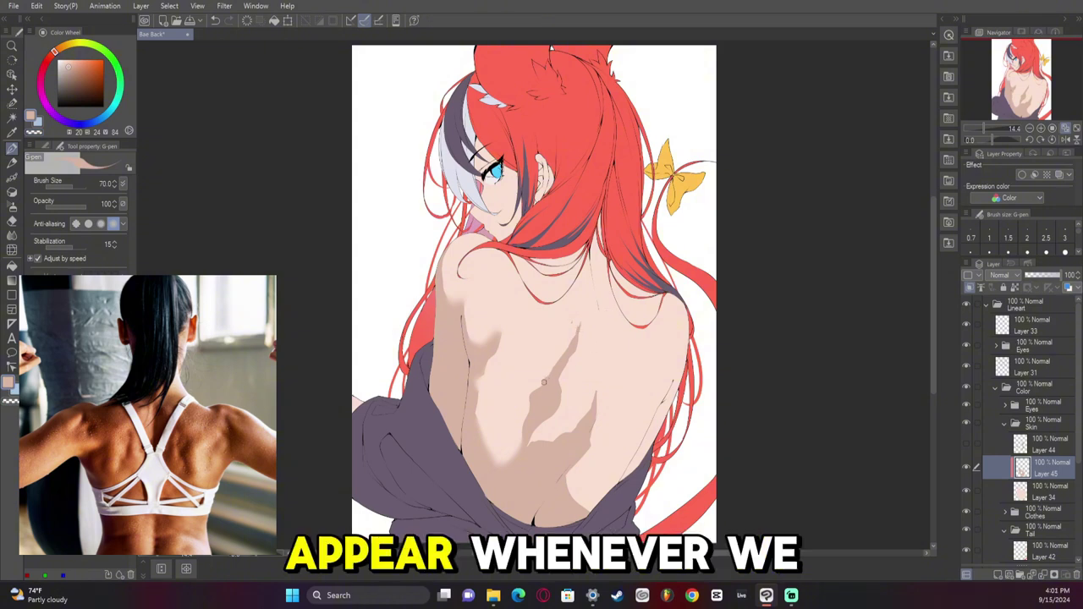
pyautogui.press('j')
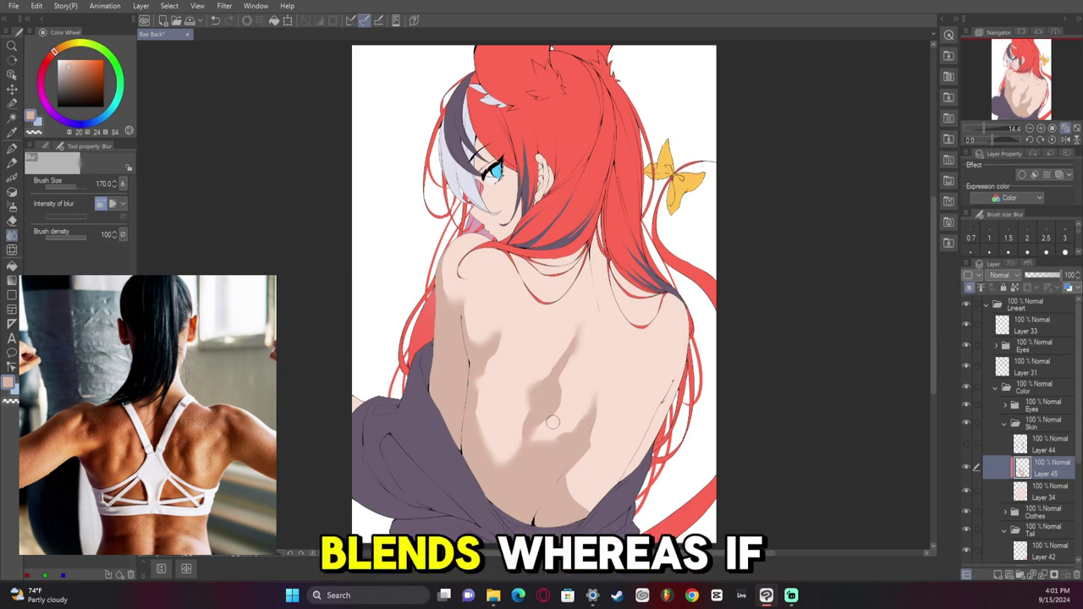
# Refine the mid-back and lower-back shadow edges with the eraser and G-pen, and blur the reworked edges
pyautogui.press('e')
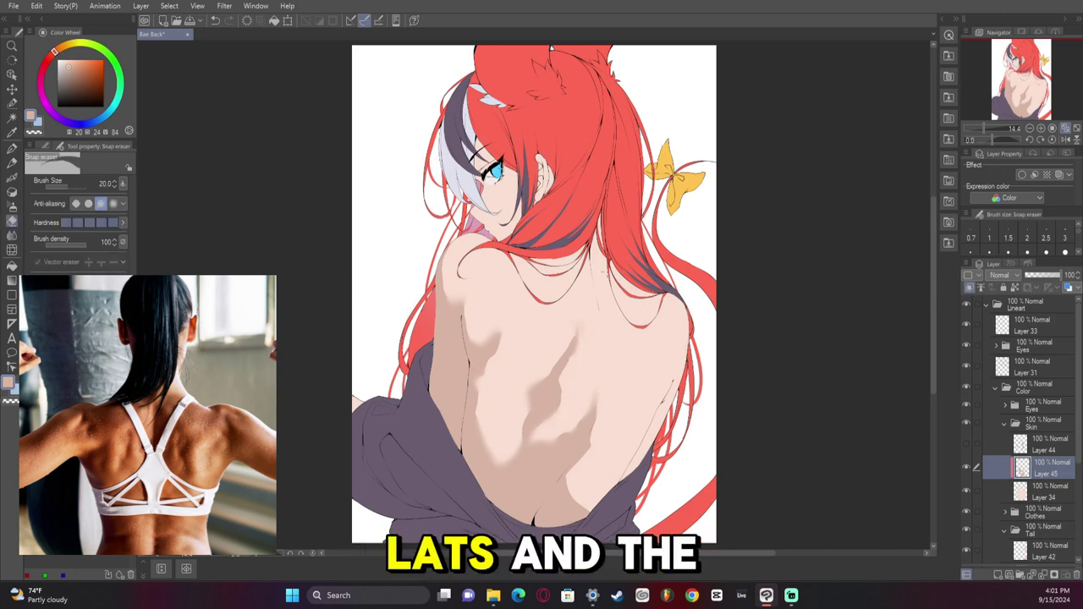
pyautogui.press('o')
pyautogui.press('p')
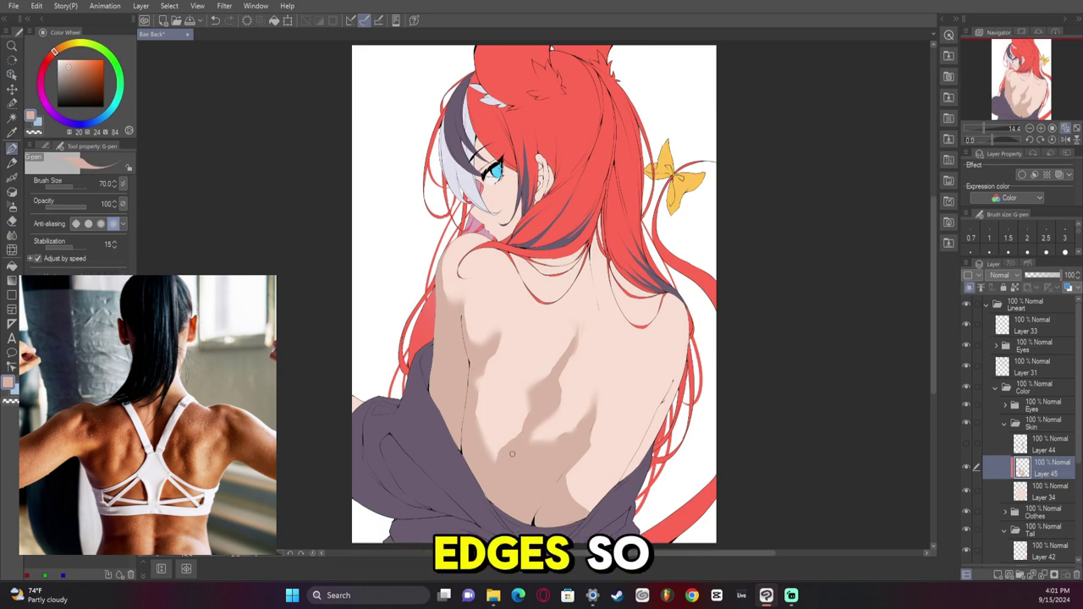
pyautogui.press('j')
pyautogui.press('j')
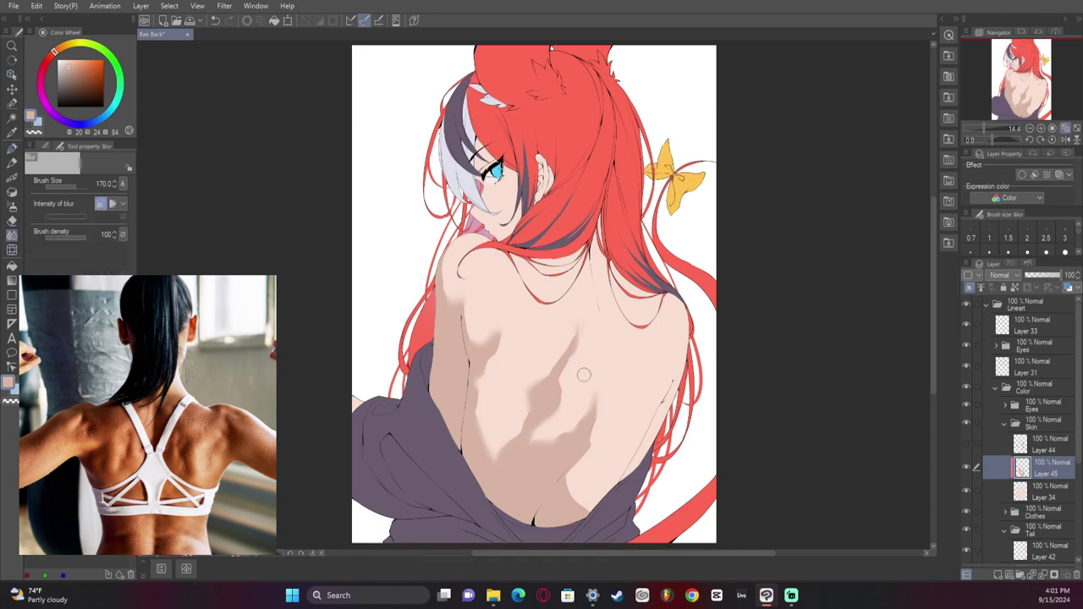
# Extend the left shoulder blade's shadow upward into a pointed tip with the G-pen and blur its edge
pyautogui.press('p')
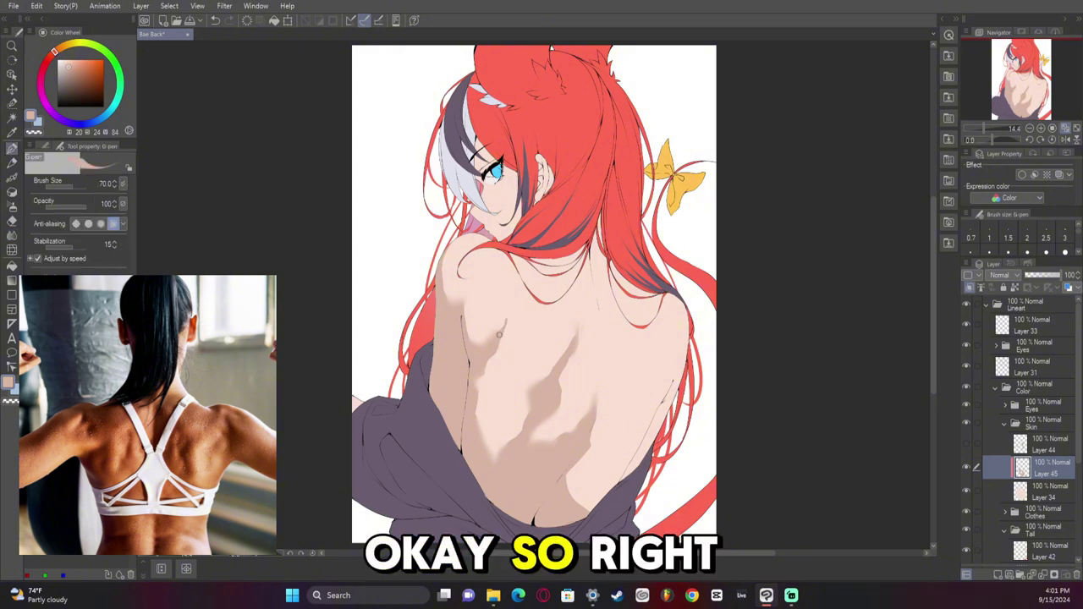
pyautogui.press('j')
pyautogui.press('j')
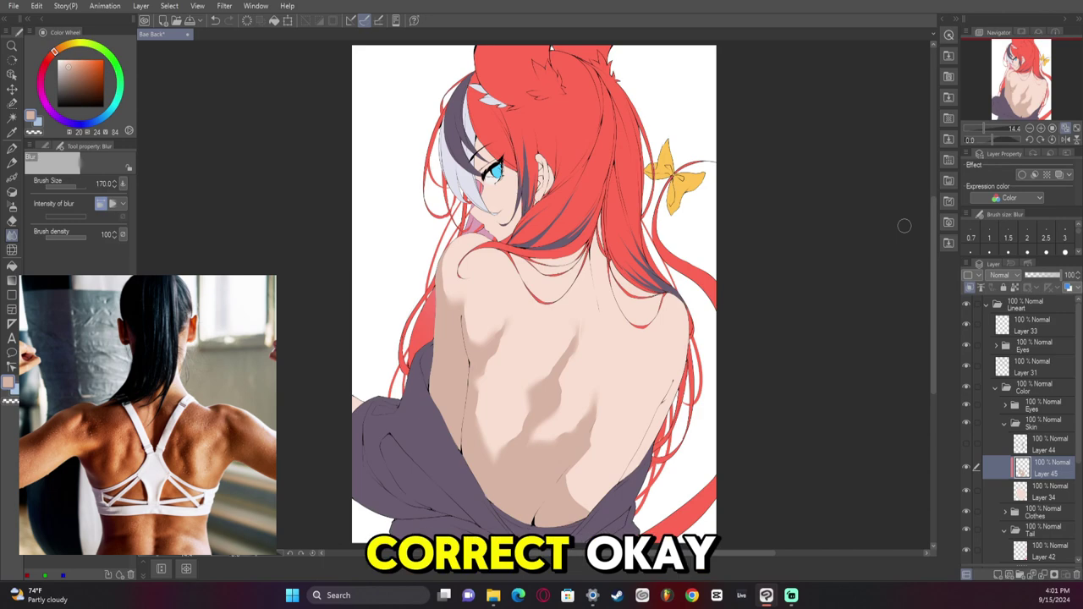
# Outline a jagged shadow edge from the lower back up the right side to the armpit with the G-pen
pyautogui.press('e')
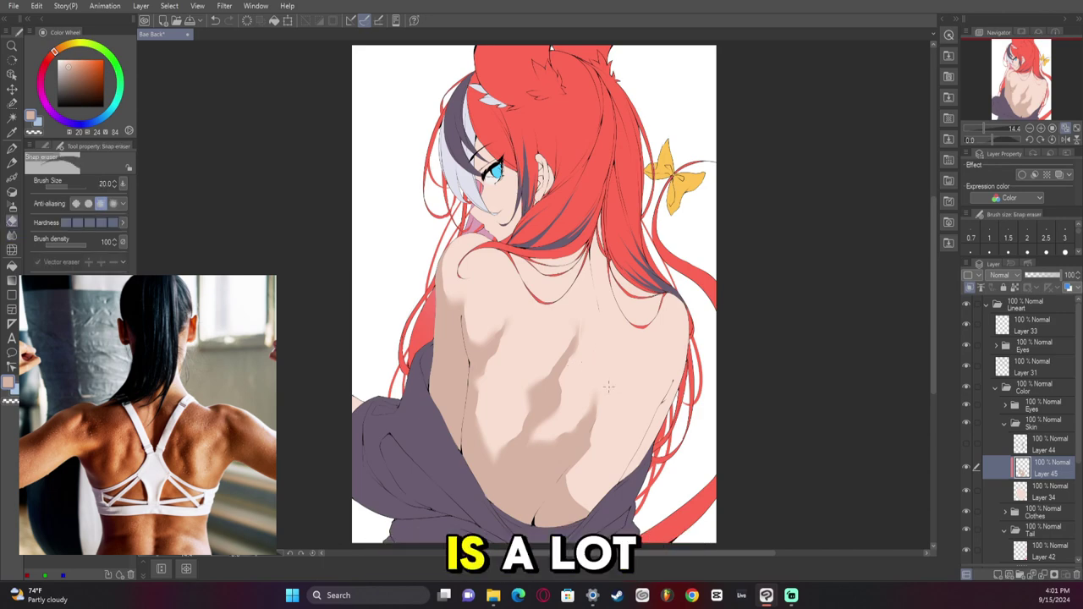
pyautogui.press('p')
pyautogui.moveTo(594, 449); pyautogui.dragTo(640, 422)
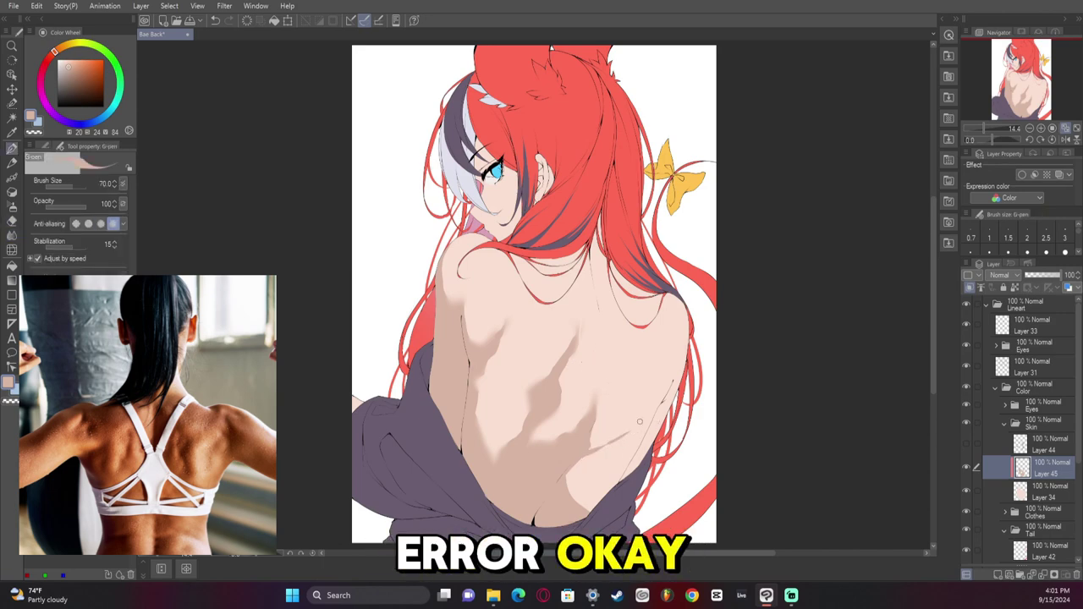
pyautogui.moveTo(653, 384); pyautogui.dragTo(664, 378)
pyautogui.hotkey('ctrl', 'z')
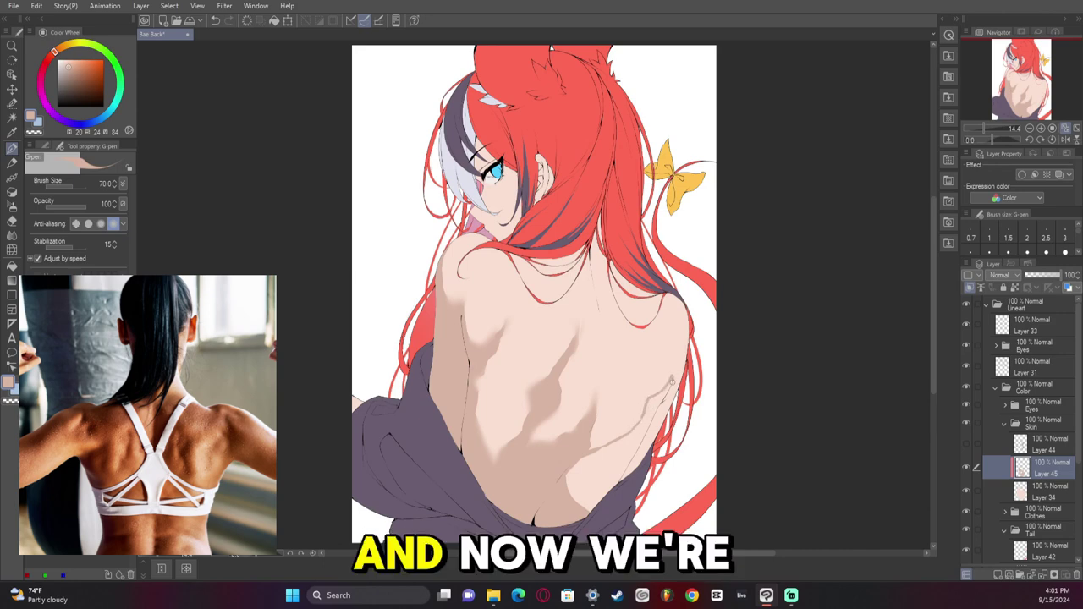
# Fill the outlined shadow along the right side of the back and draw a thin shadow line on the spine
pyautogui.press('g')
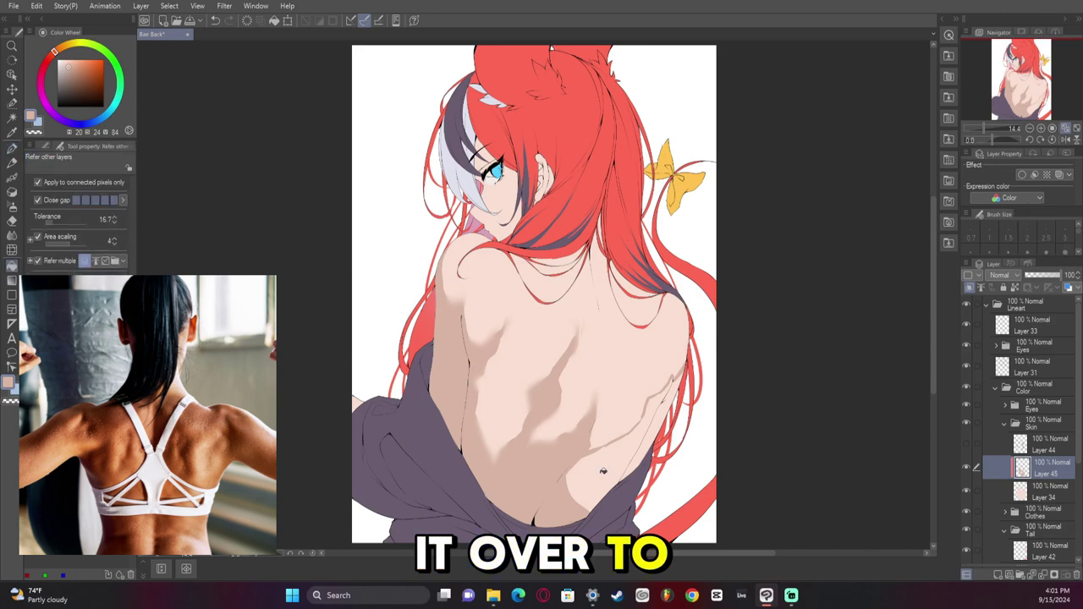
pyautogui.click(602, 471)
pyautogui.press('p')
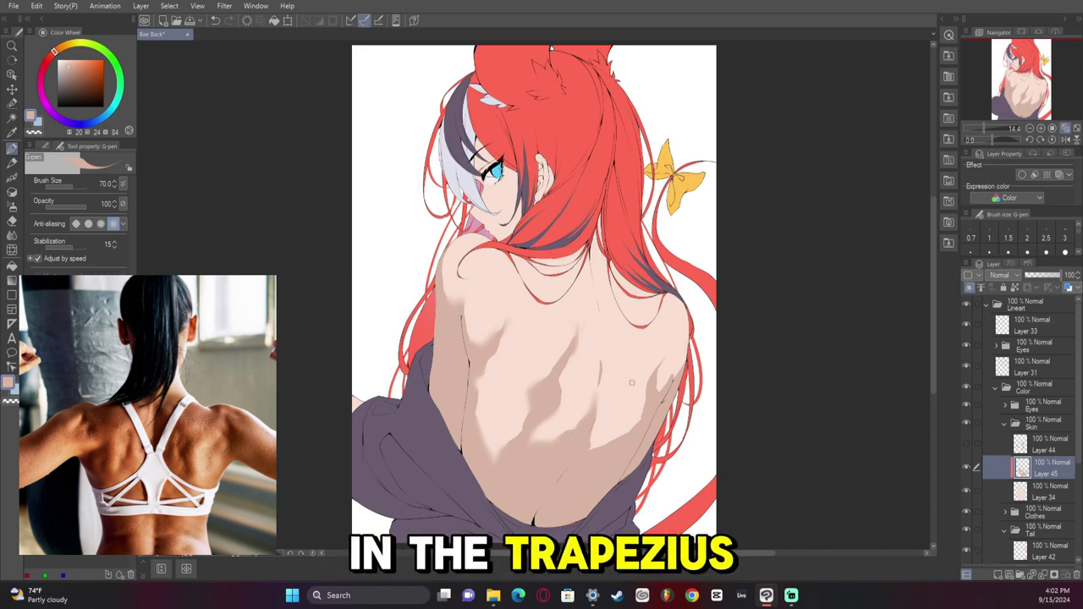
# Erase the jagged shadow in the middle of the back with the snap eraser at size 500
pyautogui.press('e')
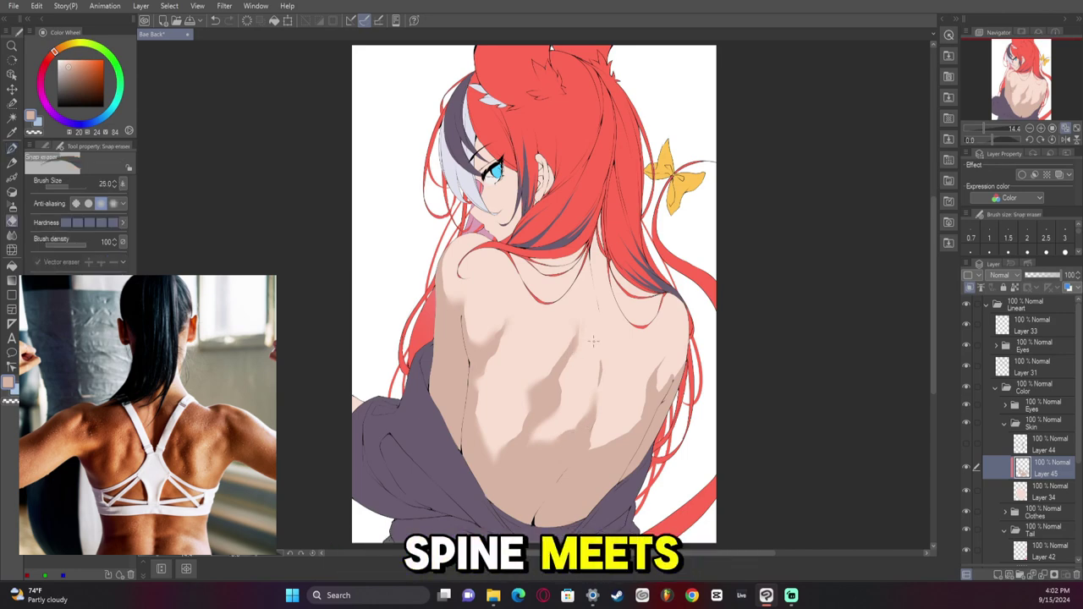
pyautogui.press(']')
pyautogui.press(']')
pyautogui.press(']')
pyautogui.press(']')
pyautogui.press(']')
pyautogui.press(']')
pyautogui.press(']')
pyautogui.press(']')
pyautogui.press(']')
pyautogui.press(']')
pyautogui.press(']')
pyautogui.press(']')
pyautogui.press(']')
pyautogui.press(']')
pyautogui.press(']')
pyautogui.moveTo(586, 317)
pyautogui.mouseDown()
pyautogui.moveTo(531, 415)
pyautogui.moveTo(551, 397)
pyautogui.mouseUp()
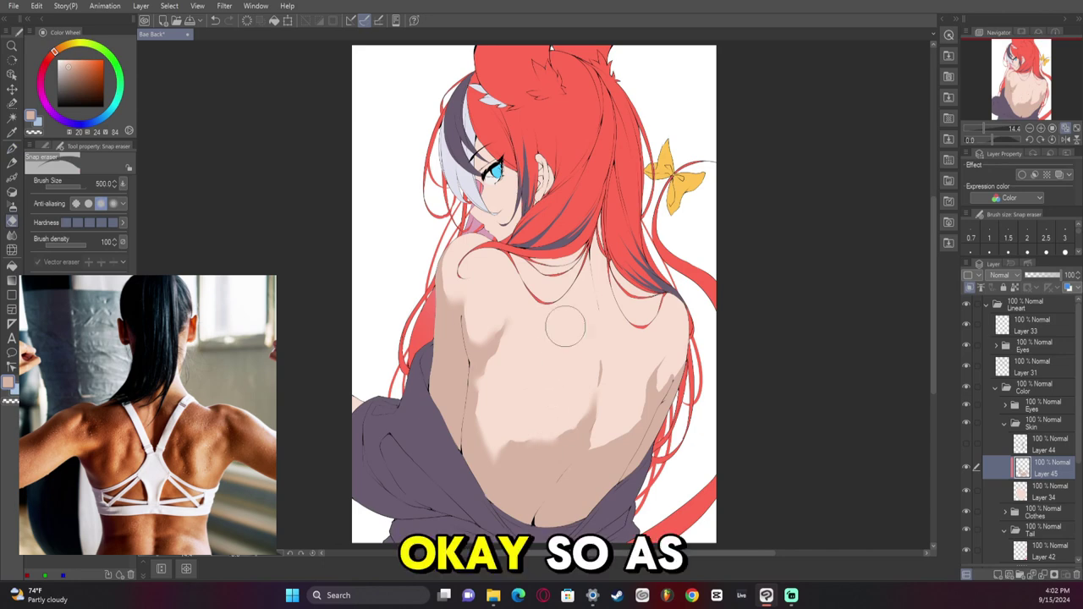
# Redraw the mid-back shadow outline as a wider curved shape rising from the lower back, using the size 70 G-pen
pyautogui.press('p')
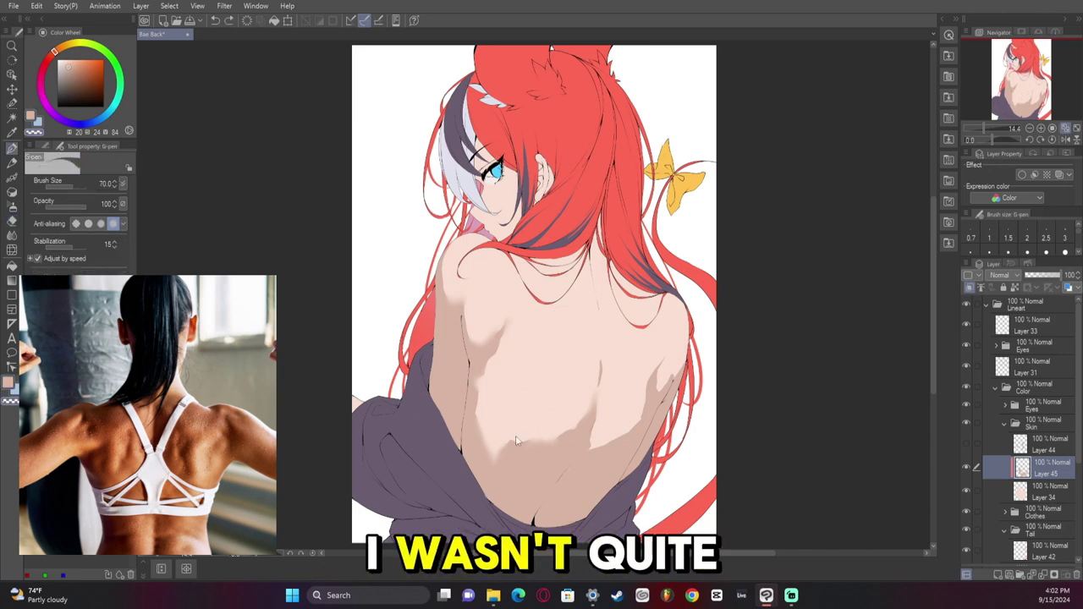
pyautogui.moveTo(513, 434); pyautogui.dragTo(523, 381)
pyautogui.hotkey('ctrl', 'z')
pyautogui.moveTo(524, 381); pyautogui.dragTo(543, 363)
pyautogui.hotkey('ctrl', 'z')
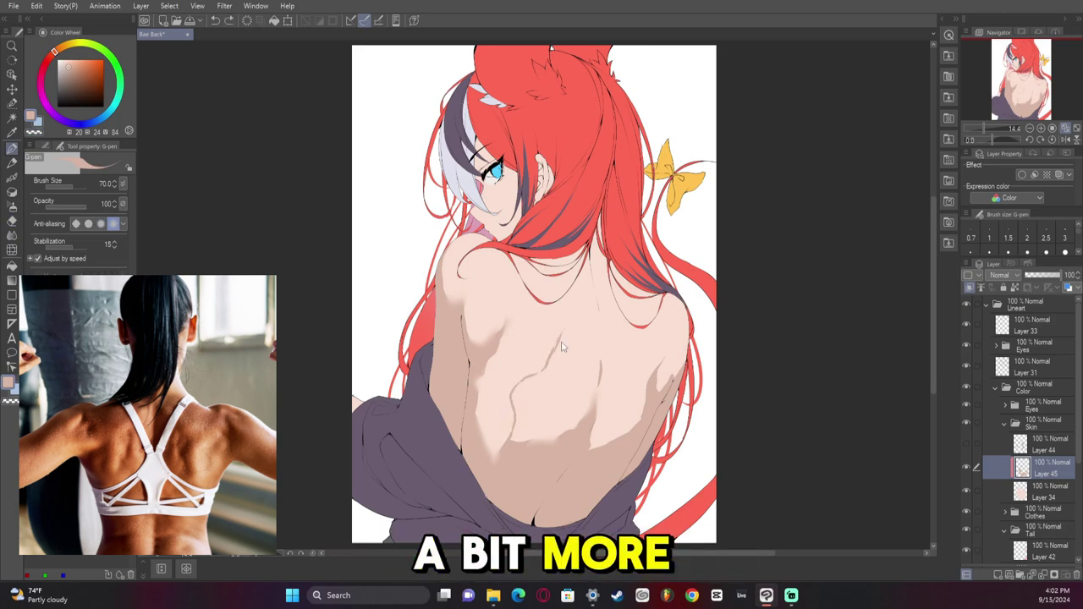
pyautogui.moveTo(559, 359); pyautogui.dragTo(540, 413)
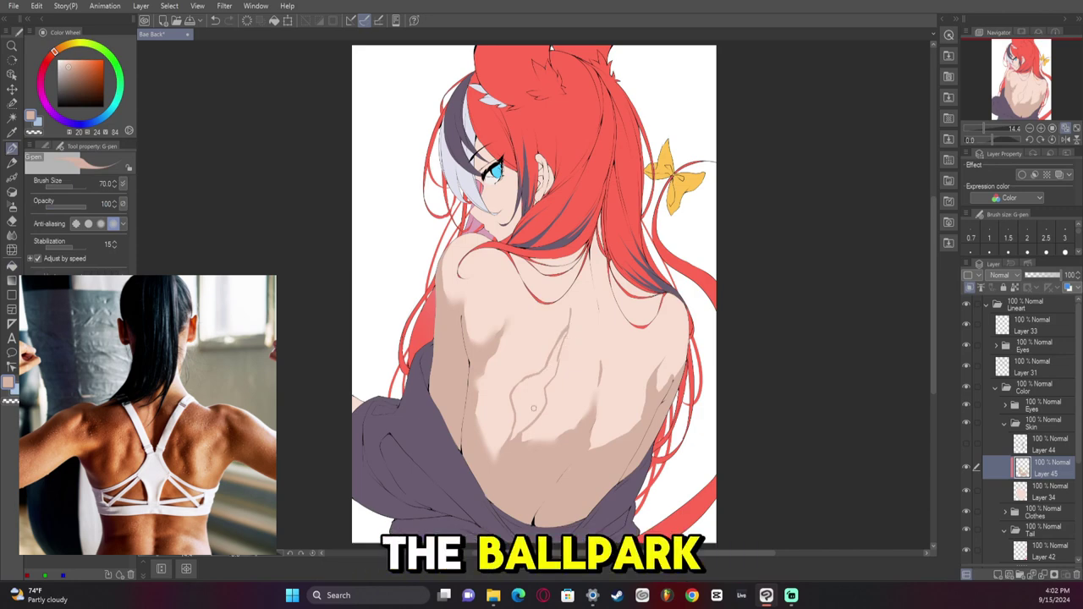
# Fill the redrawn mid-back shadow outline and soften its edges with the Blur tool
pyautogui.press('g')
pyautogui.click(565, 413)
pyautogui.press('j')
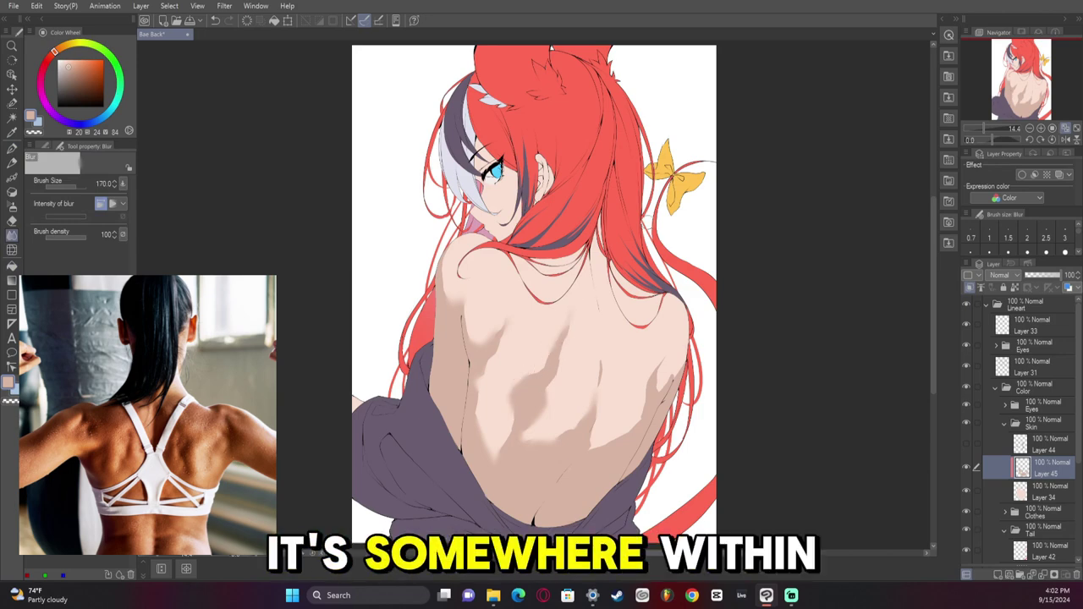
# Shade the neck beneath the hair, reshape the lower-back shadow beside the spine with the G-pen, and blur its edges
pyautogui.press('p')
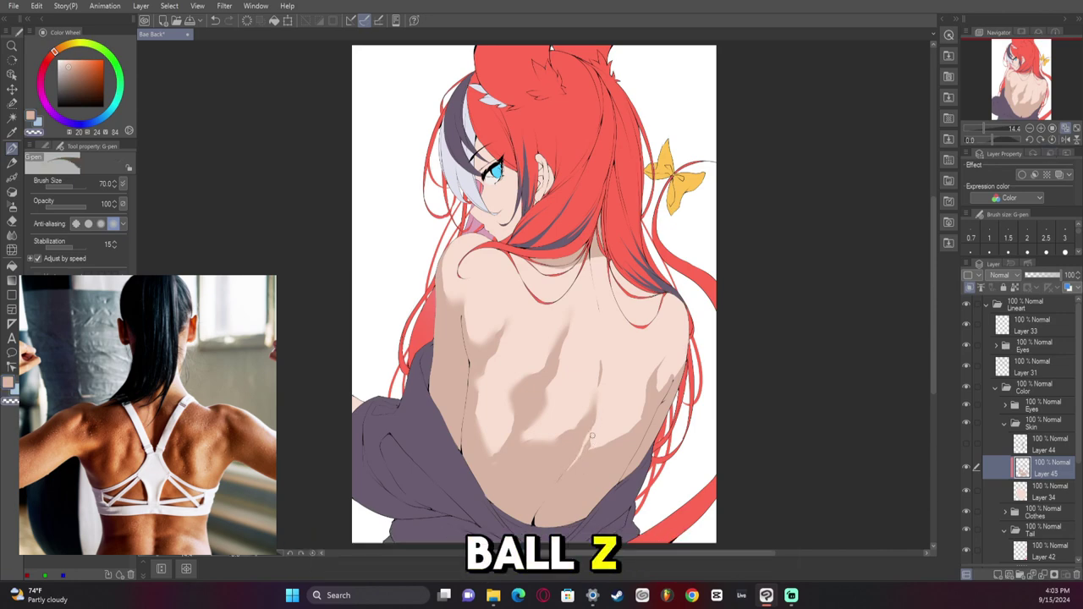
pyautogui.press('j')
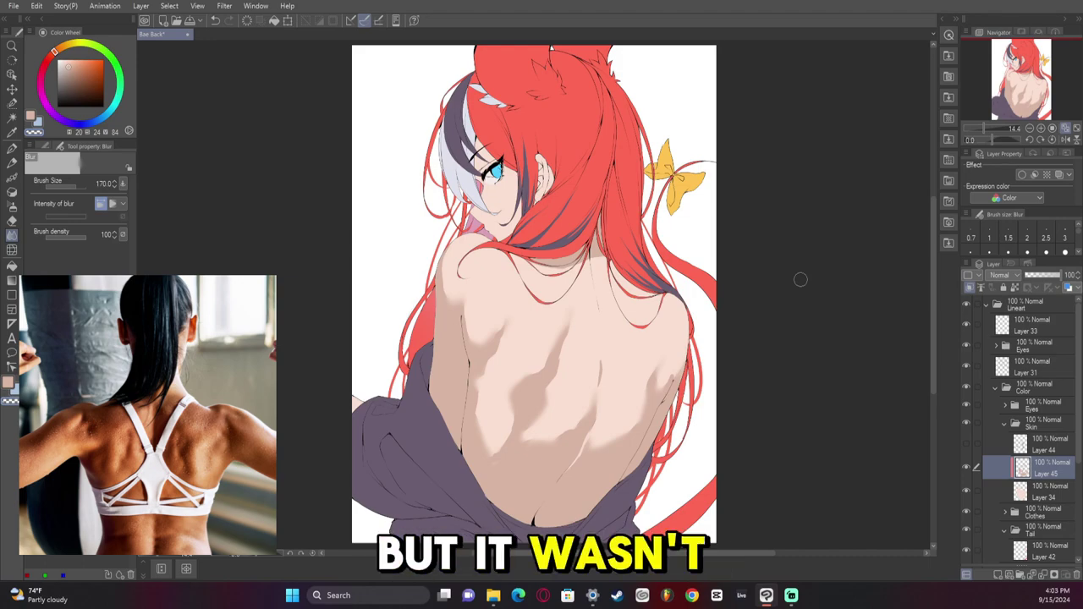
# Add thin hair shadows on the upper back with the G-pen at size 30, flipping the canvas horizontally and back
pyautogui.press('h')
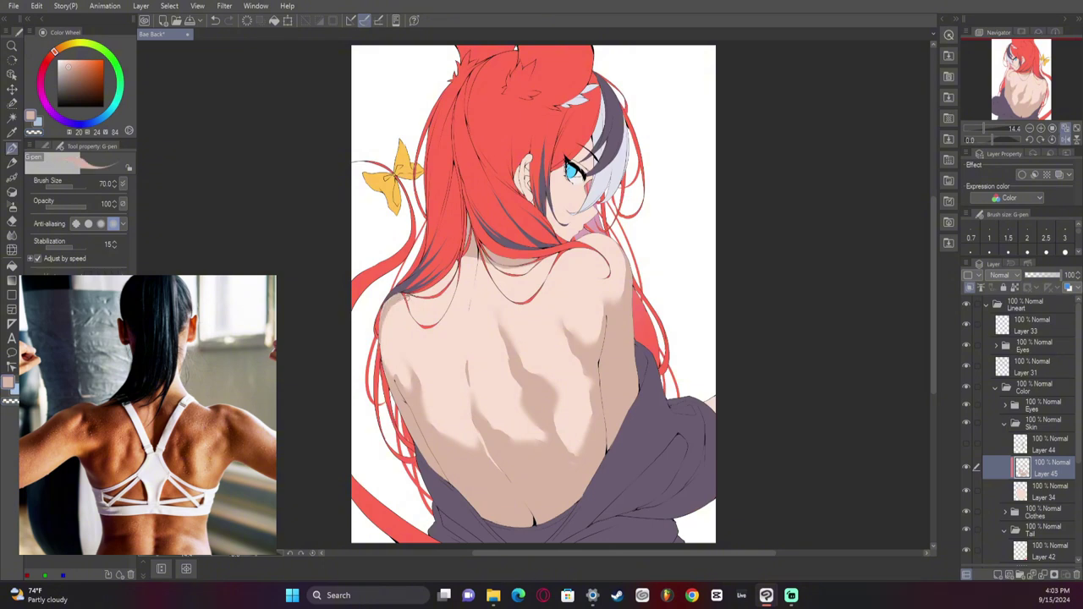
pyautogui.press('[')
pyautogui.press('[')
pyautogui.press('[')
pyautogui.press('[')
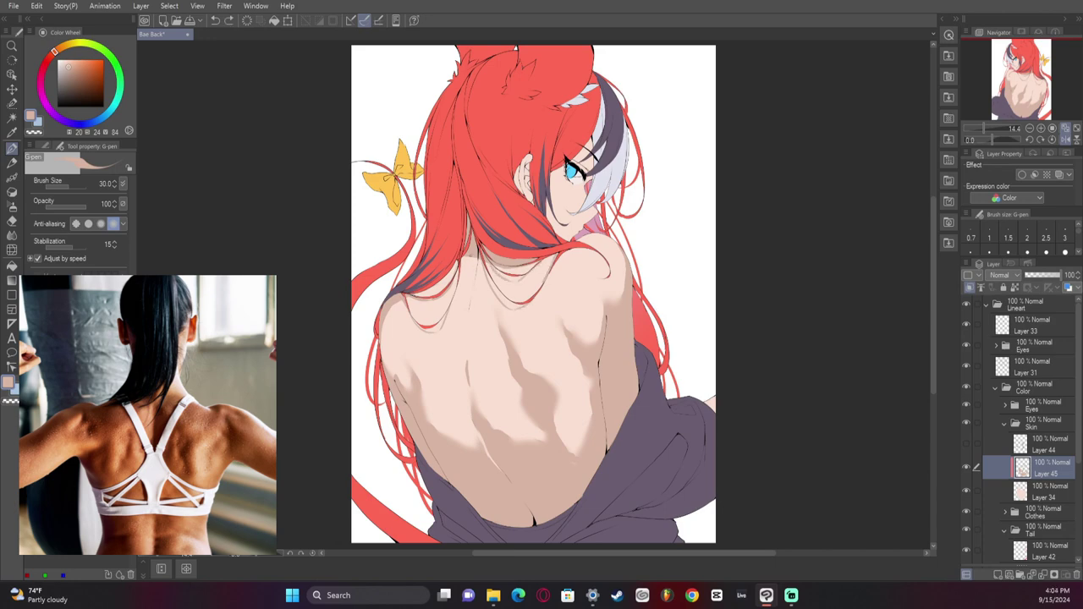
pyautogui.click(1053, 140)
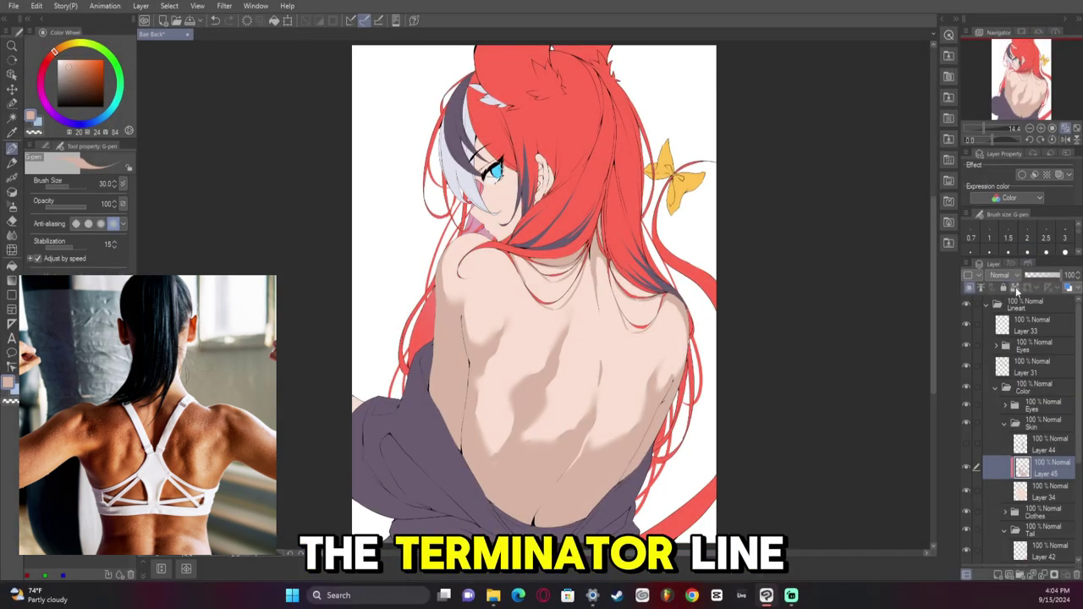
# Lock transparent pixels on Layer 45 and choose a darker, redder shadow colour of H 3, S 33, V 63
pyautogui.click(1015, 288)
pyautogui.click(72, 77)
pyautogui.click(47, 61)
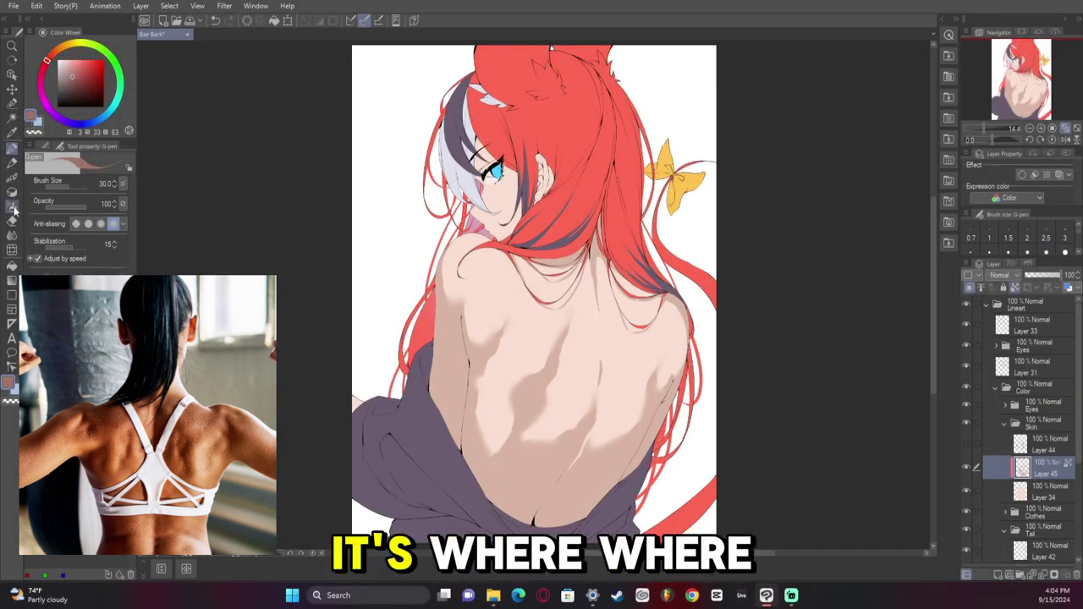
# Airbrush the darker colour over the lower-right back shadow with the Soft airbrush at size 600
pyautogui.click(12, 207)
pyautogui.press('[')
pyautogui.press('[')
pyautogui.press('[')
pyautogui.press('[')
pyautogui.press('[')
pyautogui.press('[')
pyautogui.press('[')
pyautogui.moveTo(602, 449); pyautogui.dragTo(618, 440)
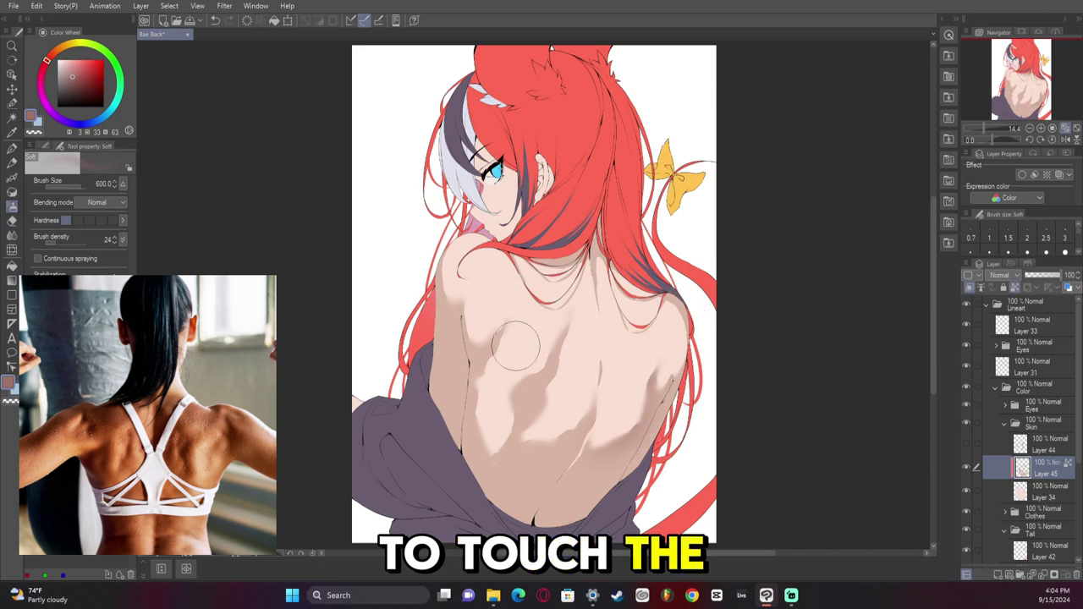
# Sample the shadow colour from the skin and shift it to a redder tone of H 6, S 34, V 67
pyautogui.press('p')
pyautogui.keyDown('alt'); pyautogui.click(495, 346); pyautogui.keyUp('alt')
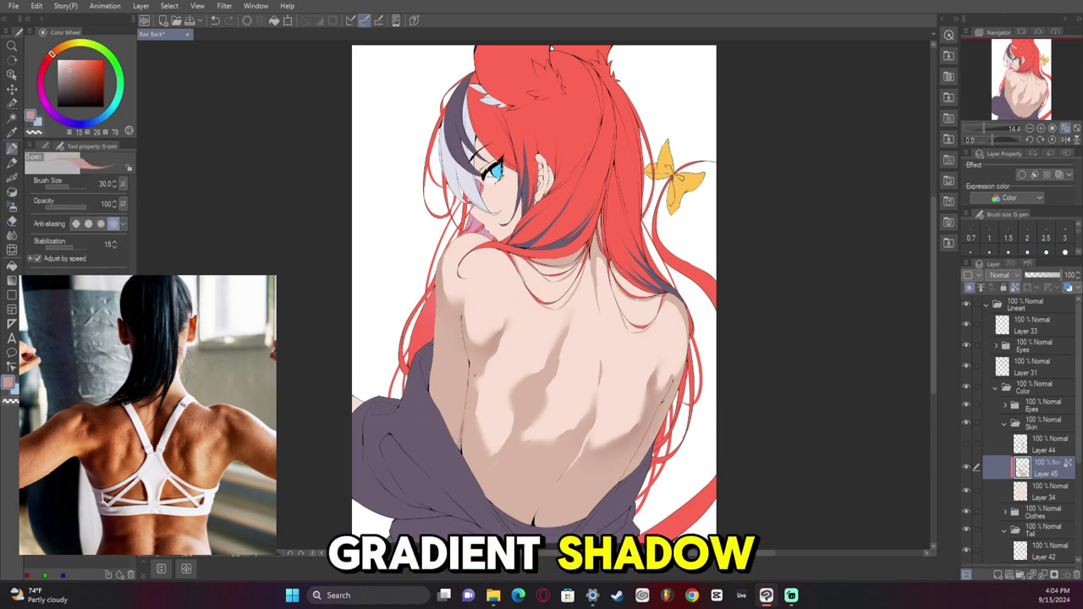
pyautogui.keyDown('alt'); pyautogui.click(457, 437); pyautogui.keyUp('alt')
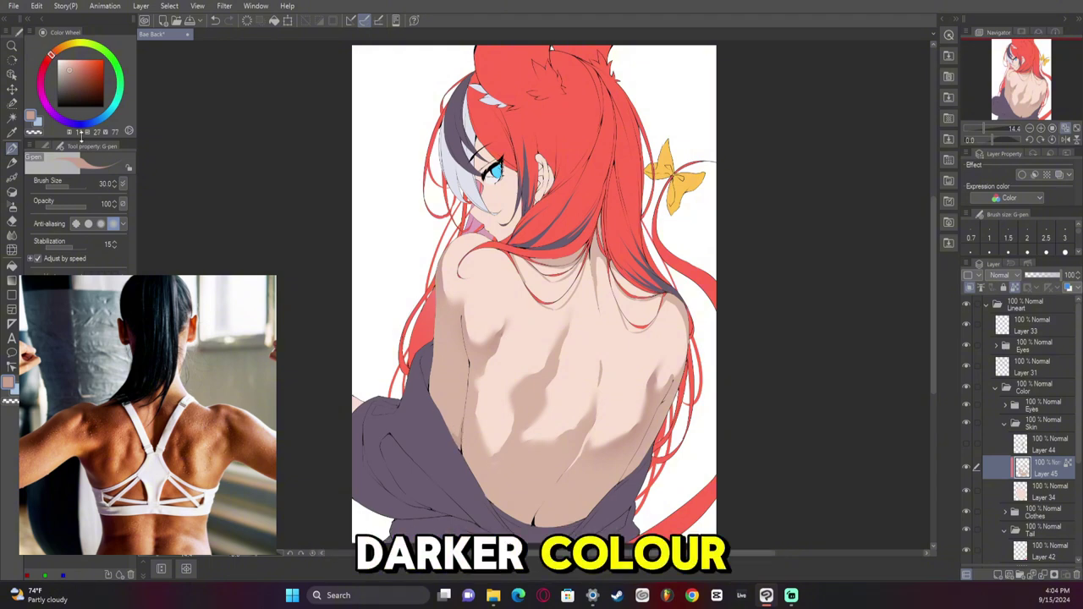
pyautogui.click(48, 60)
# Airbrush the redder tone over the mid-back and lower-back shadows with the size 600 Soft airbrush
pyautogui.click(11, 206)
pyautogui.moveTo(574, 317); pyautogui.dragTo(548, 372)
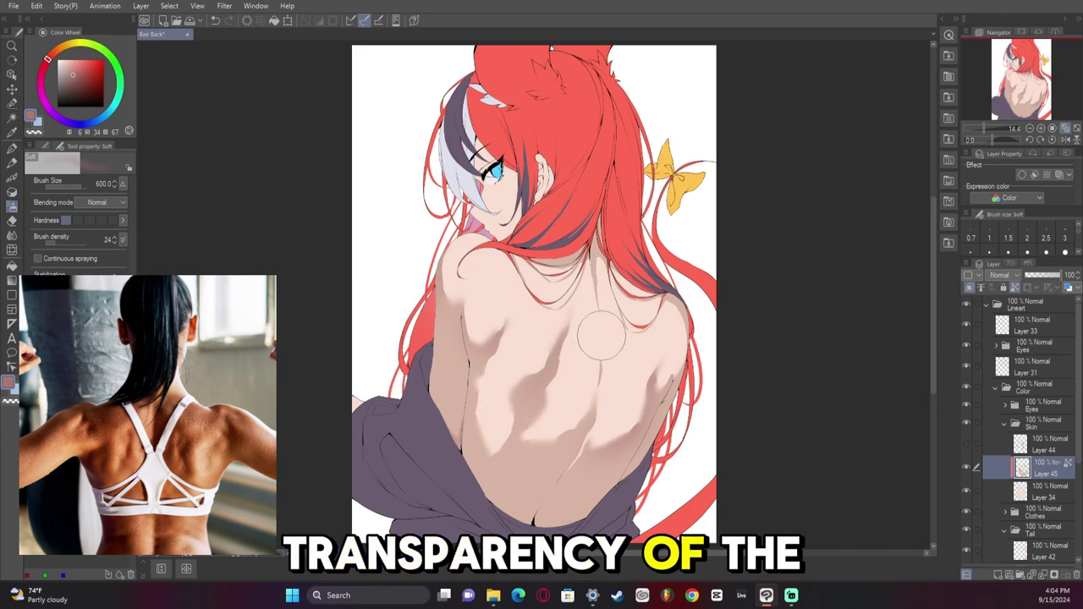
pyautogui.moveTo(528, 455); pyautogui.dragTo(545, 454)
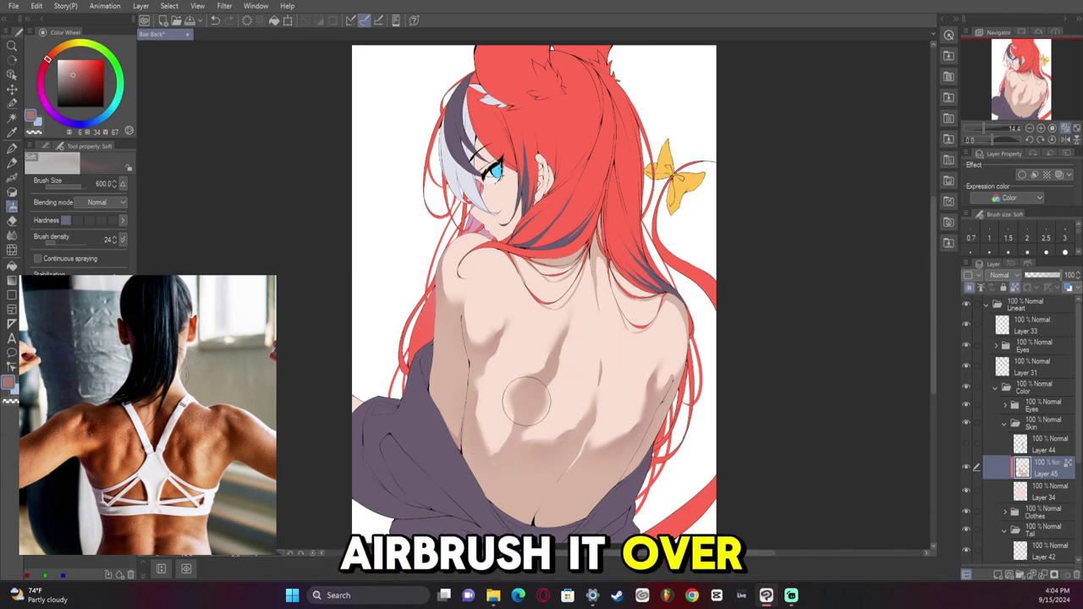
pyautogui.press('p')
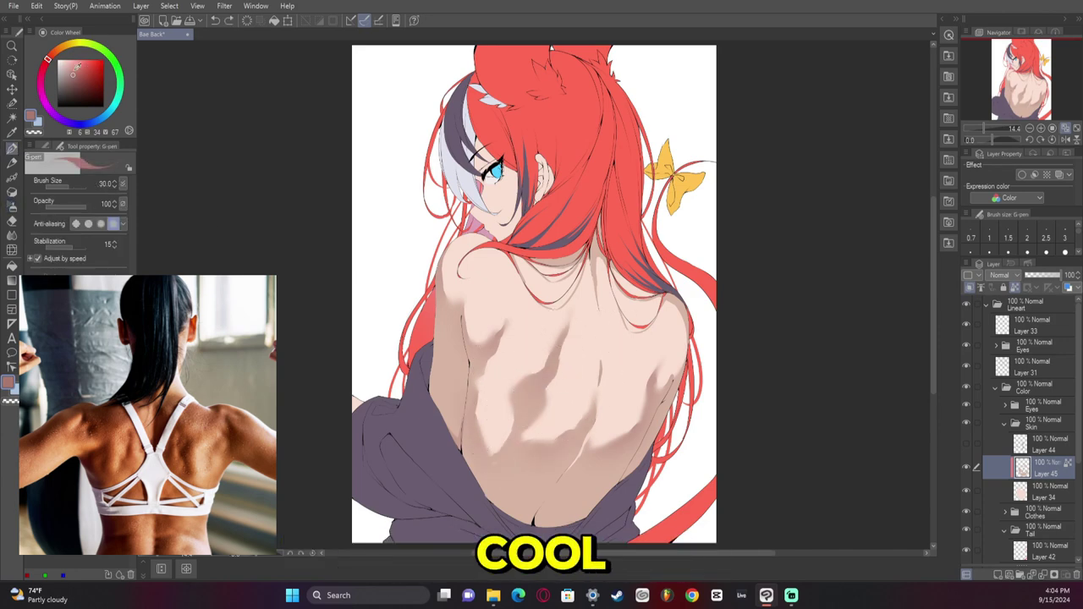
# Pick a reddish tone of H 6, S 26, V 72, touch up the shadow near the left arm with the G-pen and blur it
pyautogui.click(71, 69)
pyautogui.moveTo(474, 393); pyautogui.dragTo(470, 413)
pyautogui.click(68, 73)
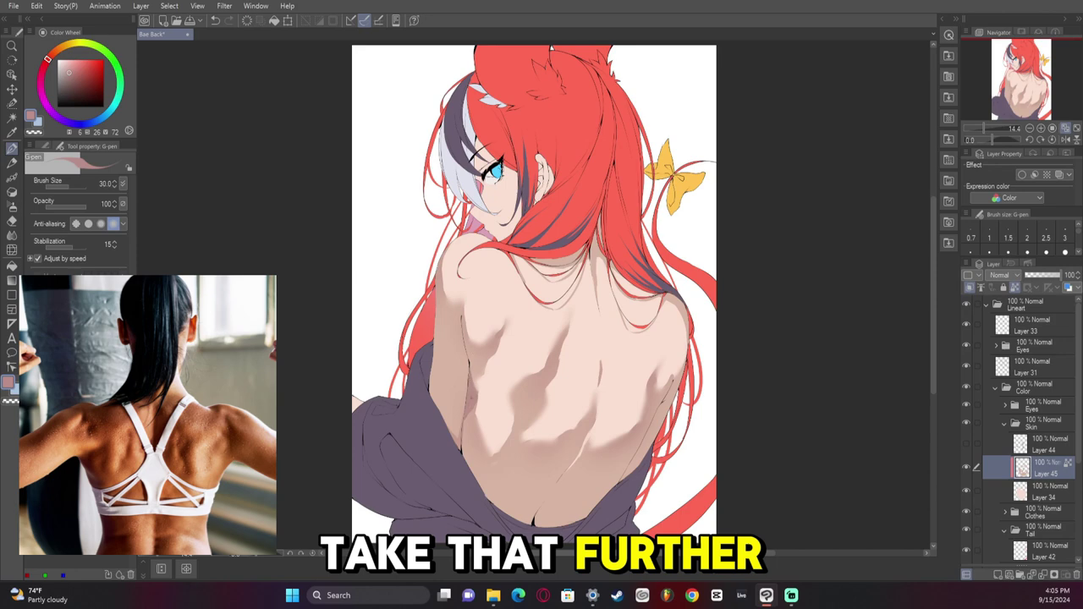
pyautogui.press('j')
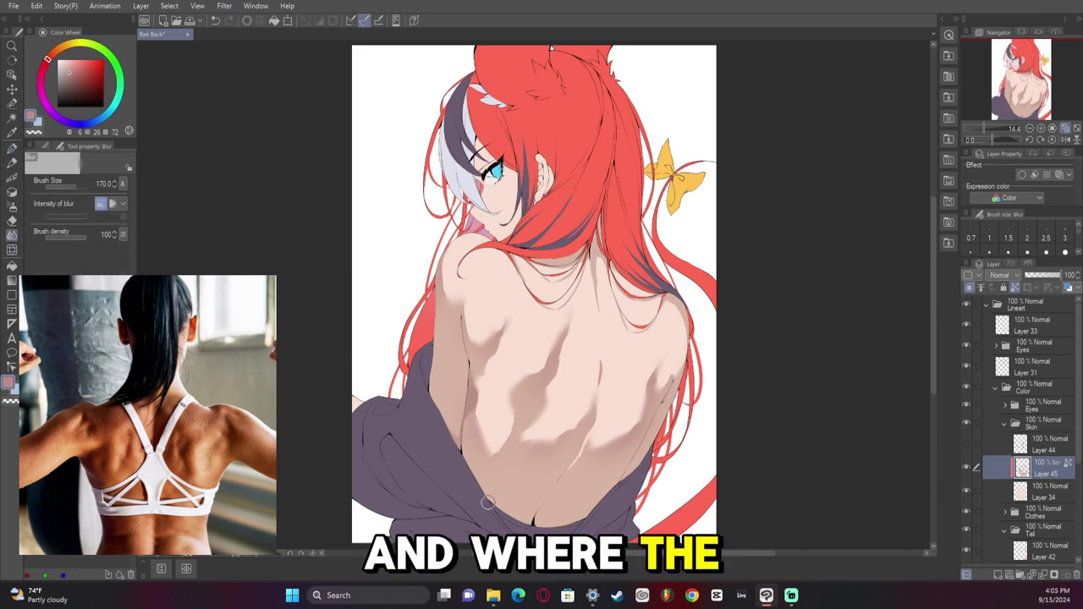
# Soften the mid-back shadow by erasing it lightly with the Soft airbrush at size 600 in transparent colour
pyautogui.keyDown('alt'); pyautogui.click(547, 484); pyautogui.keyUp('alt')
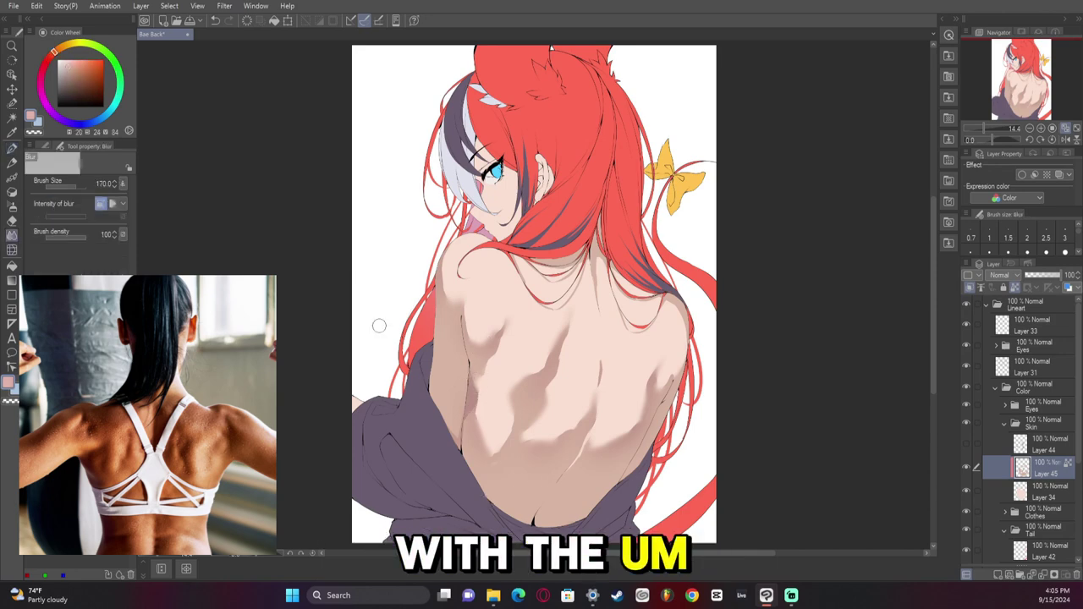
pyautogui.click(34, 133)
pyautogui.click(12, 206)
pyautogui.moveTo(529, 379); pyautogui.dragTo(506, 438)
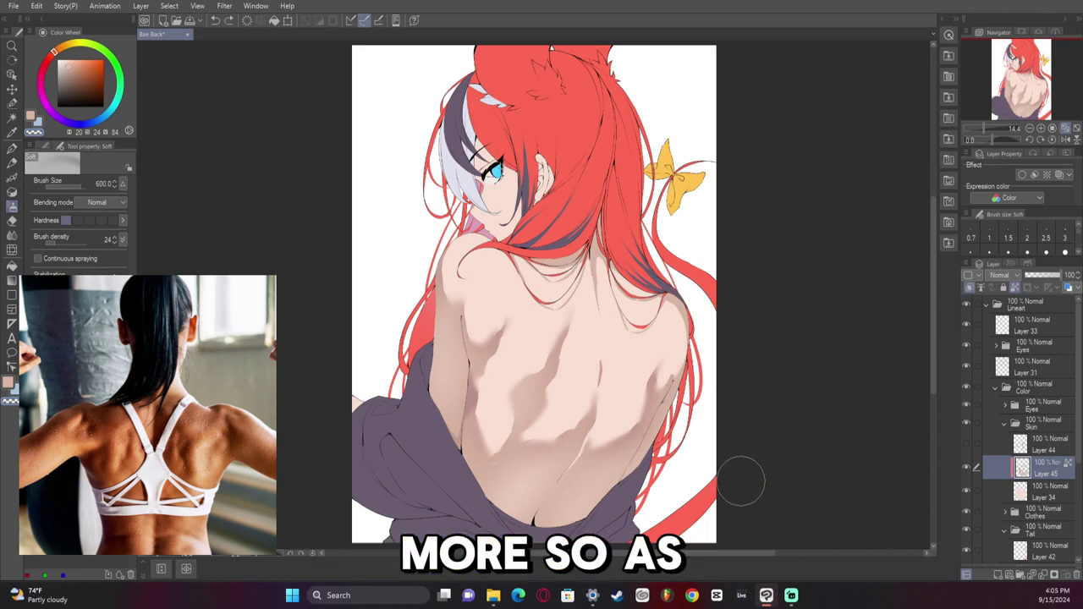
# Unlock Layer 45 and refine the lower-back muscle shadows with the G-pen in sampled H 16, S 25, V 82, blurring their edges
pyautogui.keyDown('alt'); pyautogui.click(571, 443); pyautogui.keyUp('alt')
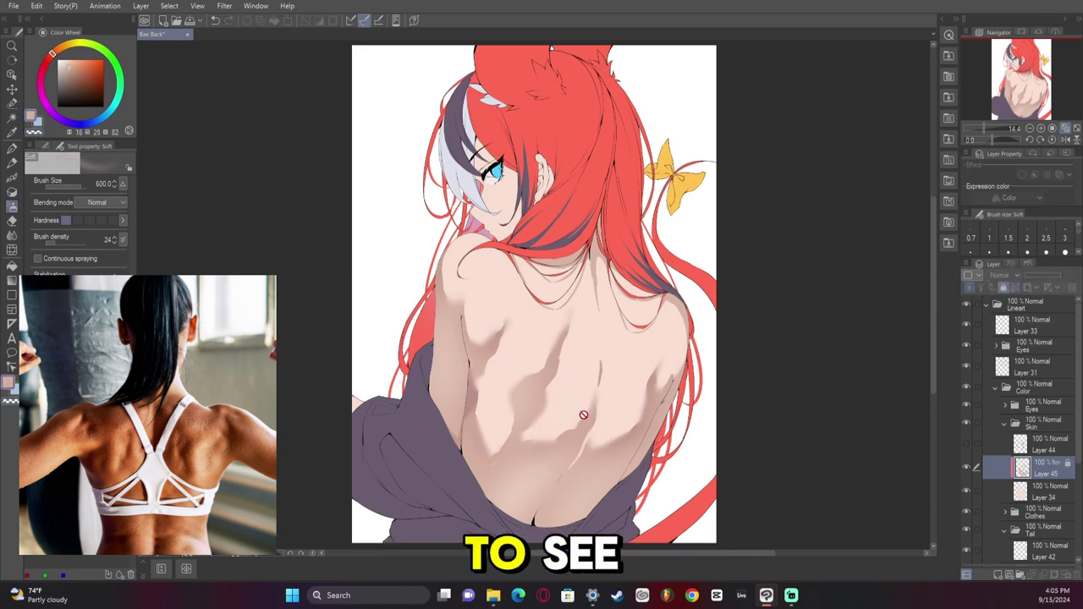
pyautogui.press('p')
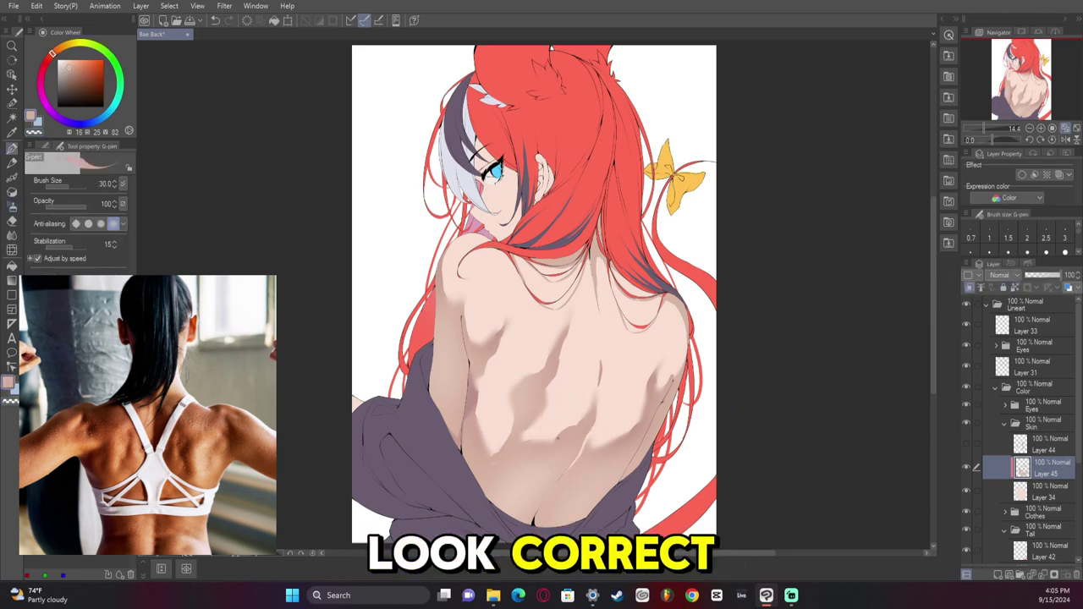
pyautogui.press('j')
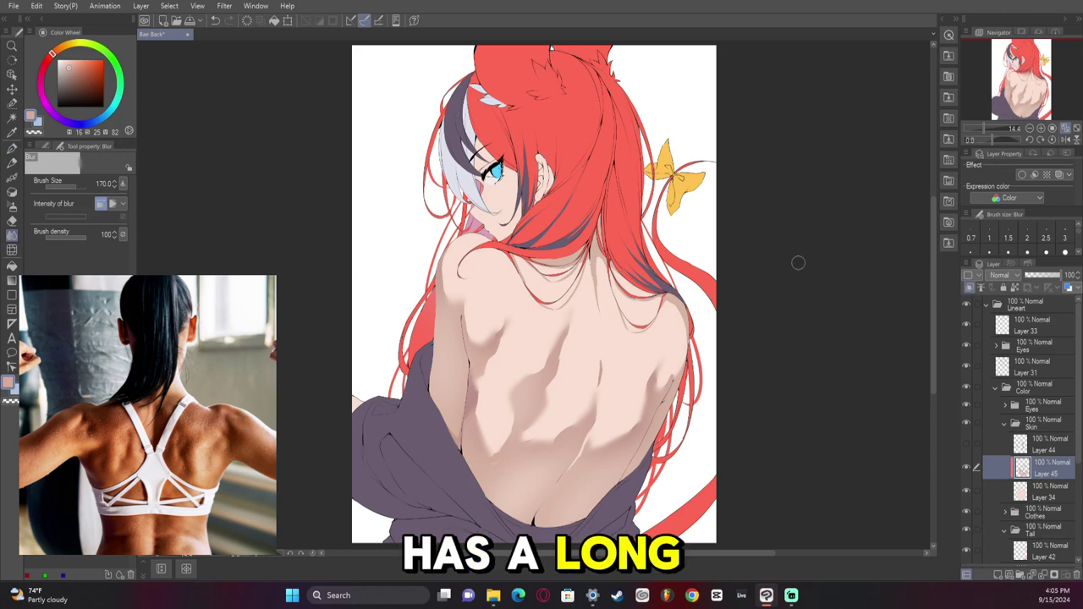
pyautogui.press('p')
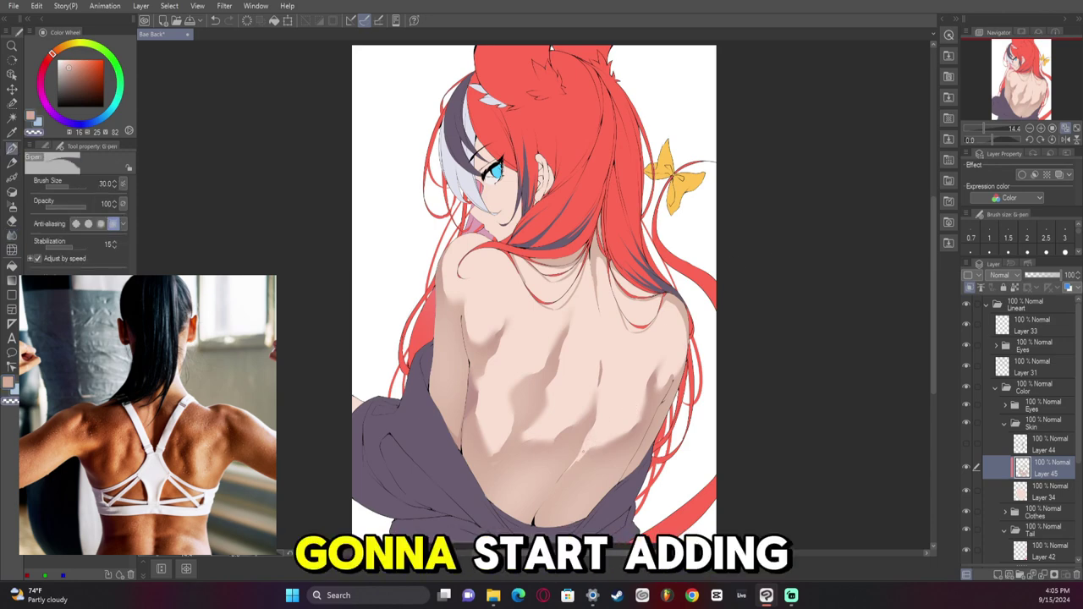
pyautogui.press('j')
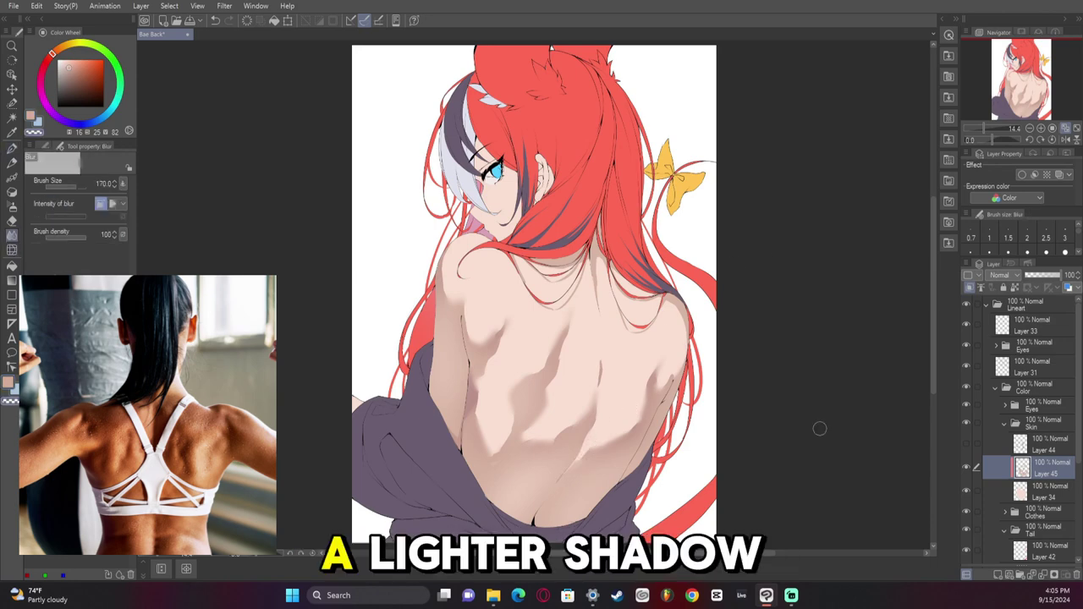
# Add a clipped layer below Layer 45 and paint a lighter shadow of H 19, S 19, V 91 on the left lower back, raising the G-pen size to 100
pyautogui.hotkey('ctrl', 'shift', 'n')
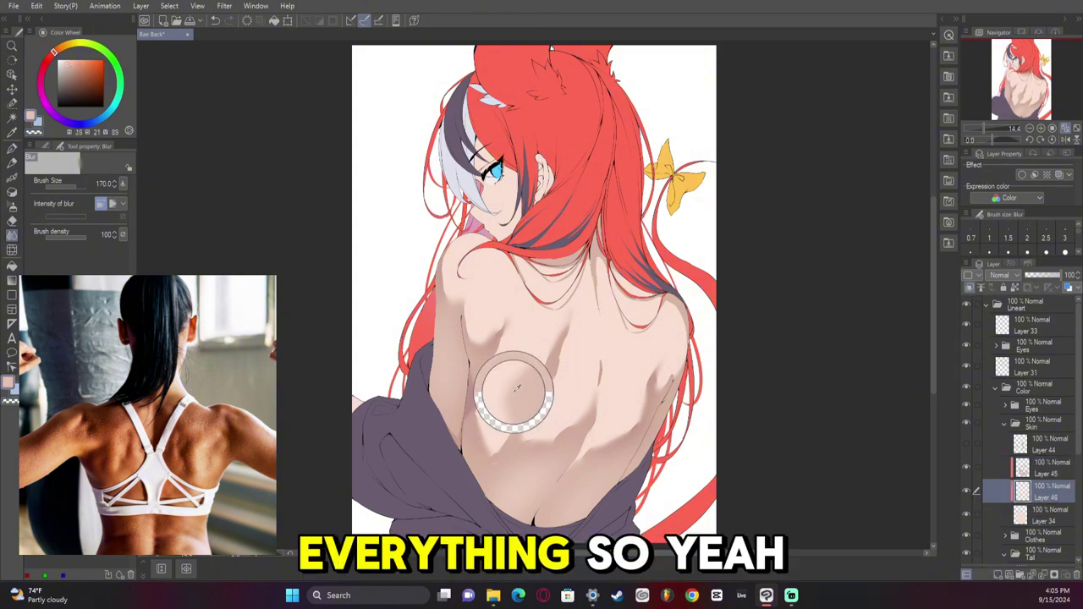
pyautogui.keyDown('alt'); pyautogui.click(528, 338); pyautogui.keyUp('alt')
pyautogui.press('p')
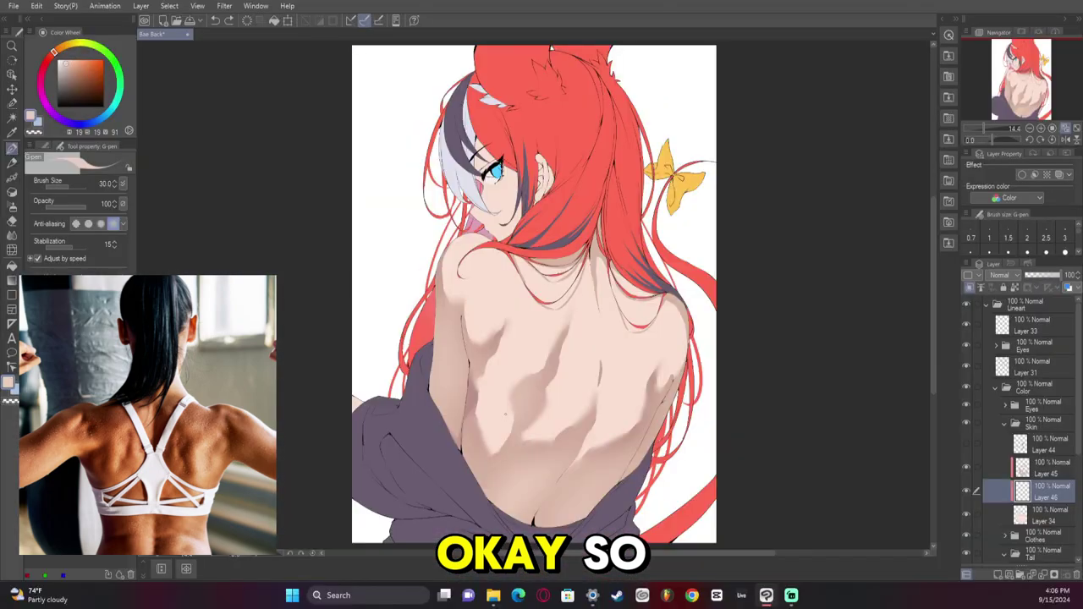
pyautogui.moveTo(507, 405); pyautogui.dragTo(491, 442)
pyautogui.press(']')
pyautogui.press(']')
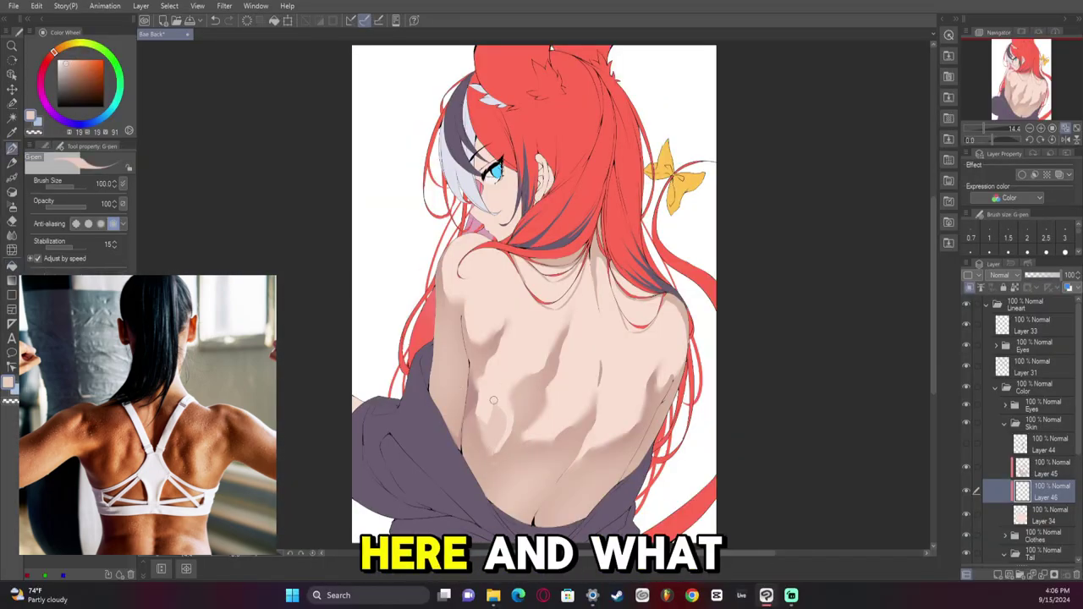
# Blur the light shadow, add more light shadow shapes beside the spine and below the left shoulder blade, and soften them with the Soft airbrush
pyautogui.press('j')
pyautogui.press('p')
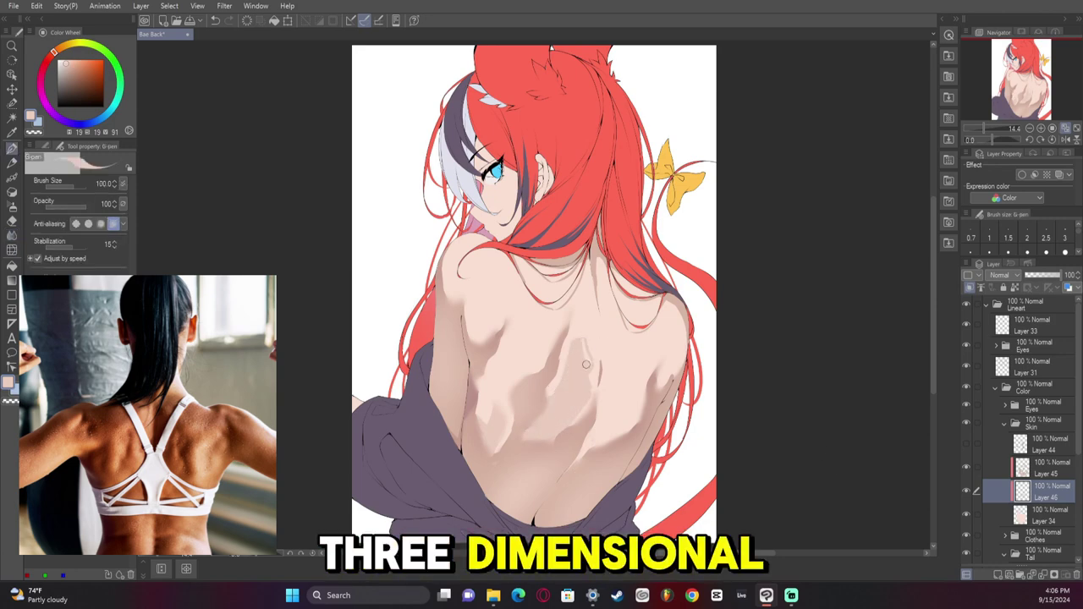
pyautogui.press('b')
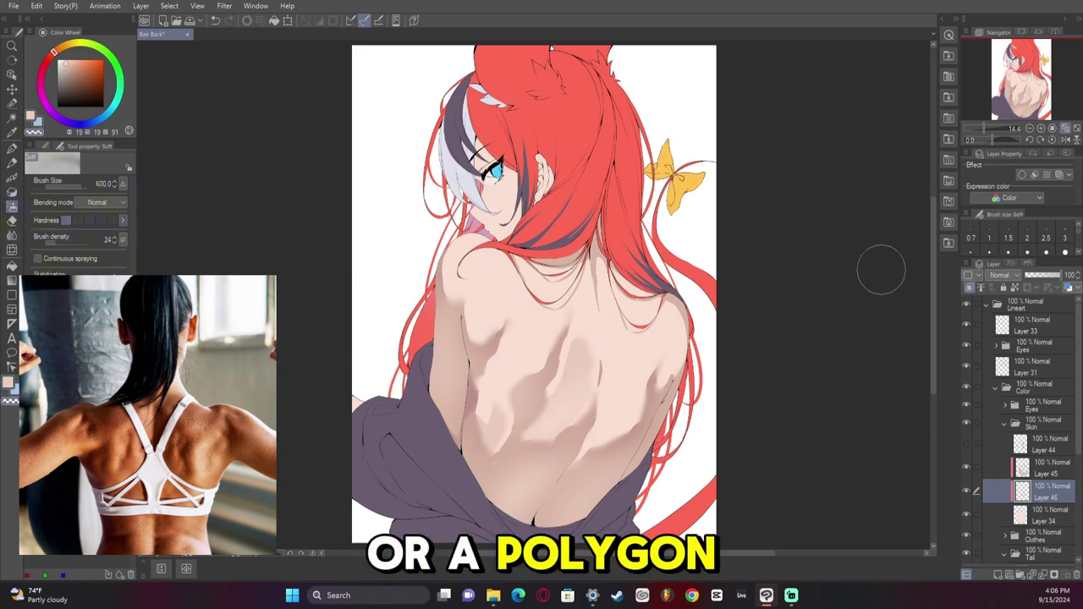
pyautogui.press('p')
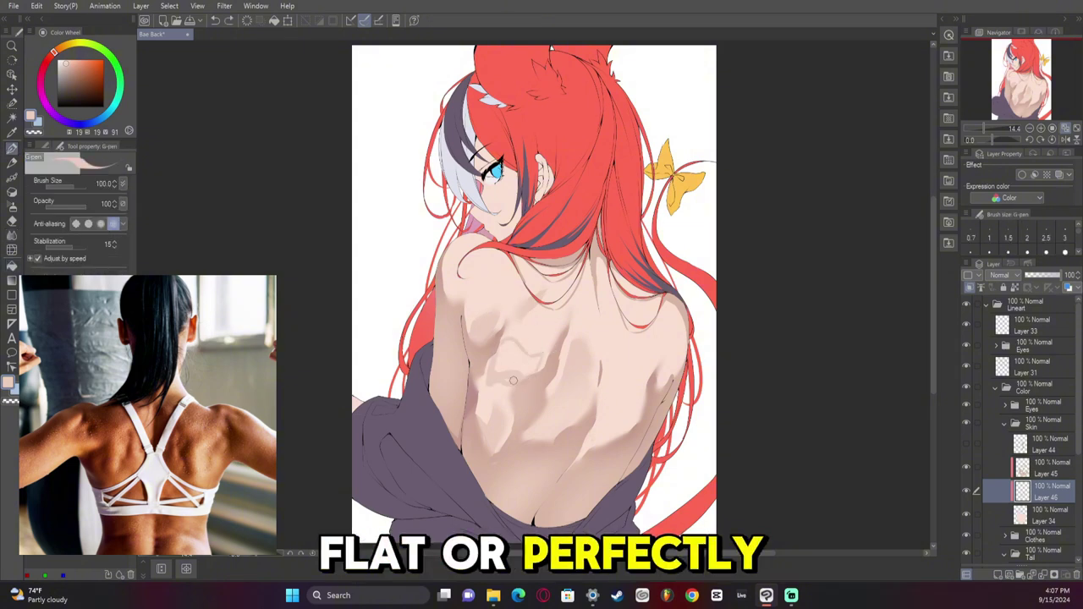
# Blur the light shadow below the left shoulder blade at size 170 and fade it with the Soft airbrush
pyautogui.click(11, 236)
pyautogui.moveTo(491, 377)
pyautogui.mouseDown()
pyautogui.moveTo(538, 366)
pyautogui.moveTo(530, 334)
pyautogui.mouseUp()
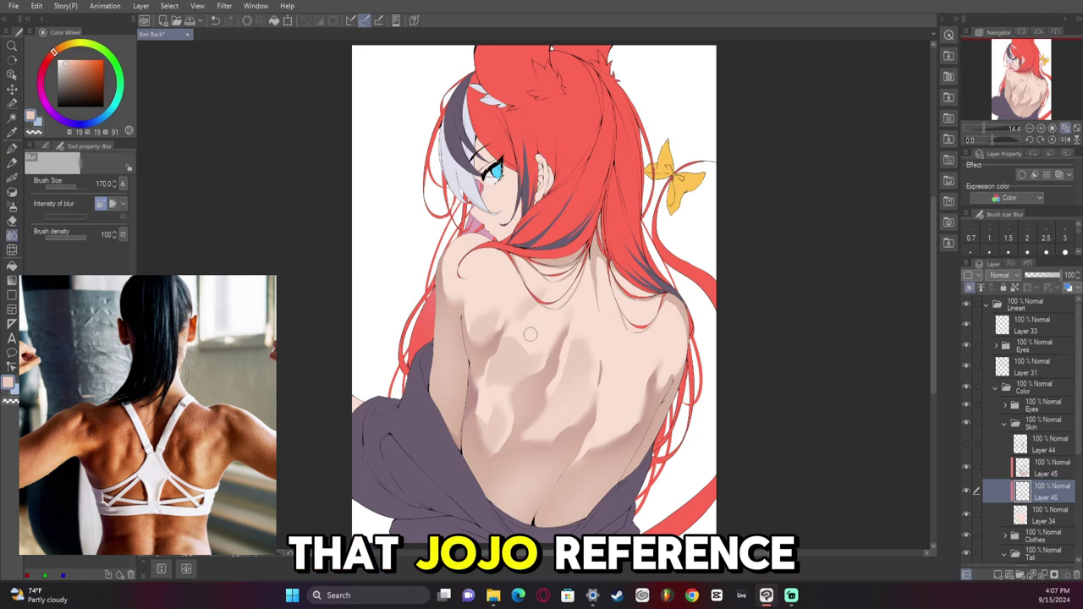
pyautogui.click(12, 207)
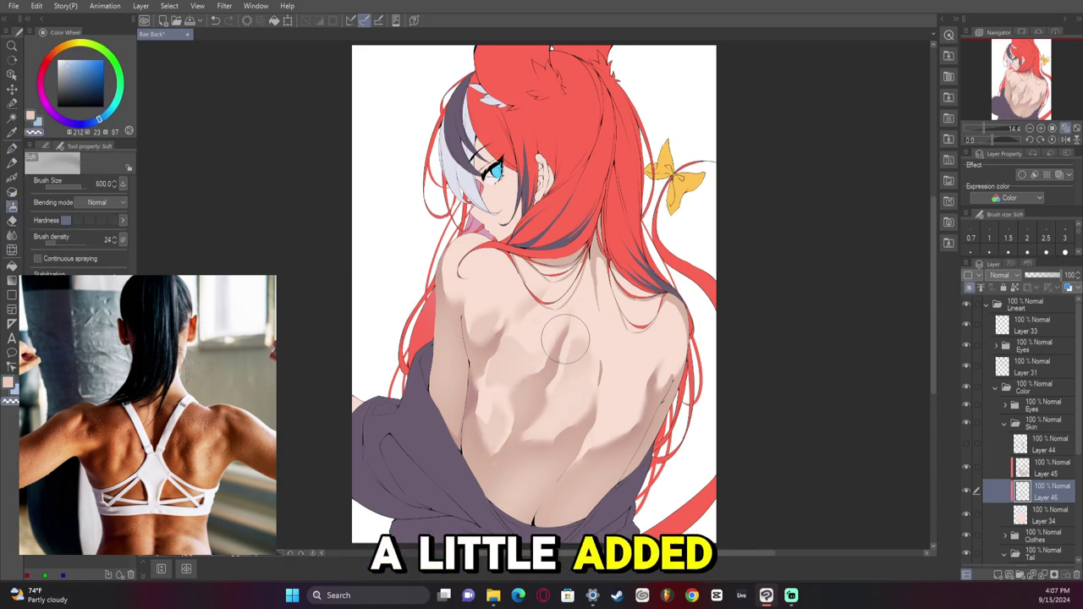
# Paint light shadows of H 20, S 18, V 92 on the right lower back with the G-pen, softening them with the airbrush and Blur tool
pyautogui.press('p')
pyautogui.keyDown('alt'); pyautogui.click(579, 285); pyautogui.keyUp('alt')
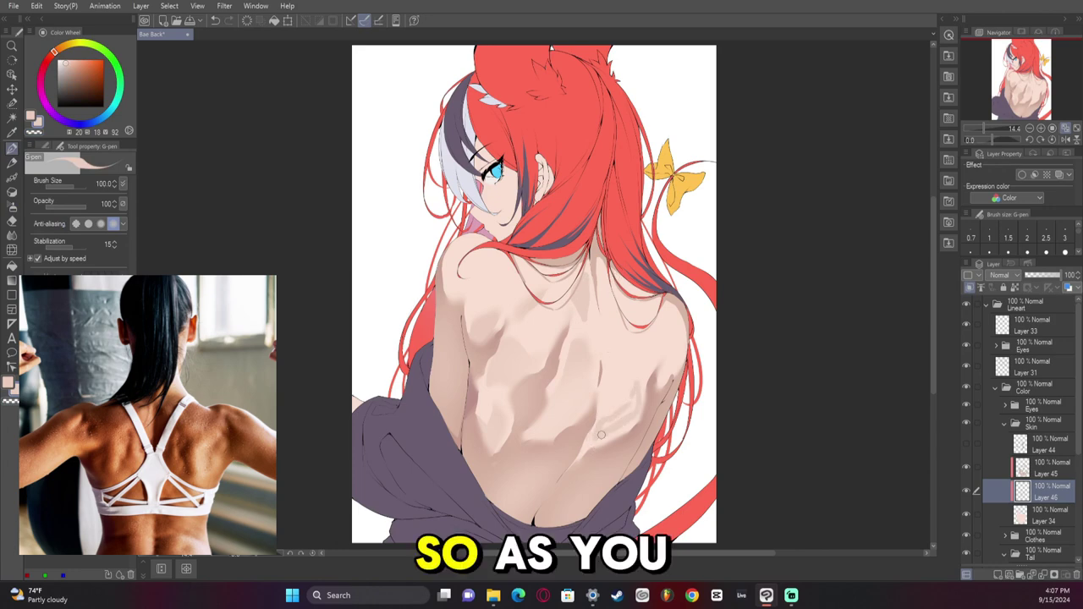
pyautogui.press('b')
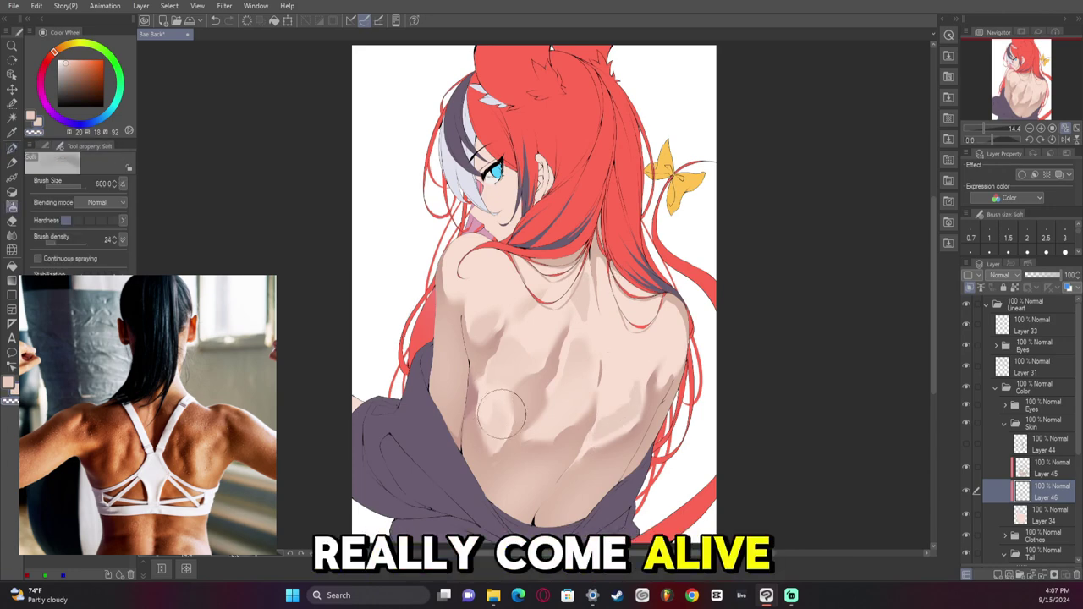
pyautogui.press('j')
# Paint a light shadow around the right shoulder with the G-pen, trim it with the size 300 eraser and blur its edges
pyautogui.press('p')
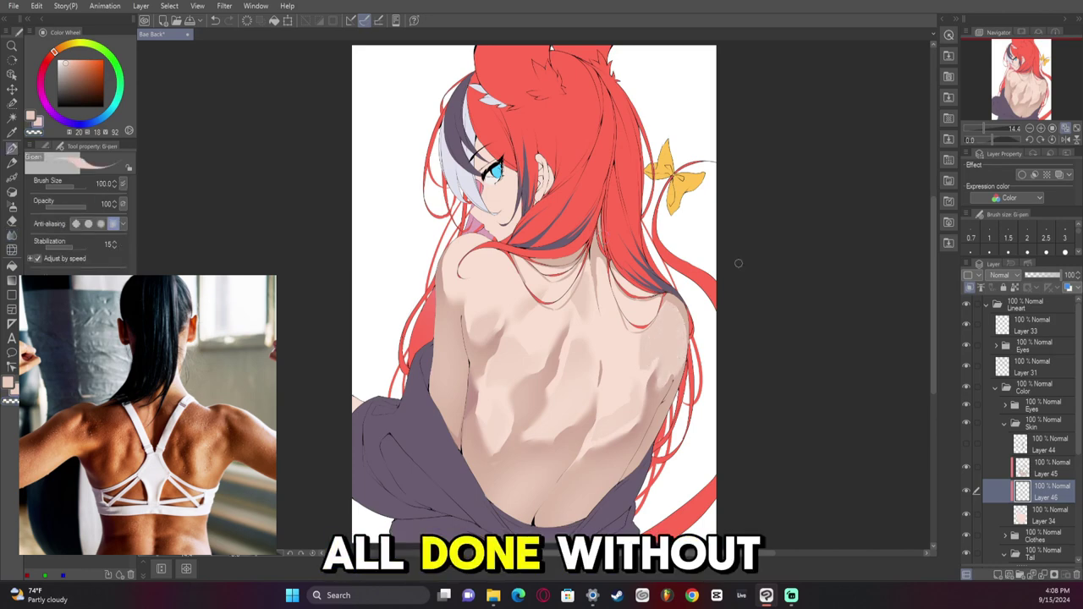
pyautogui.press('e')
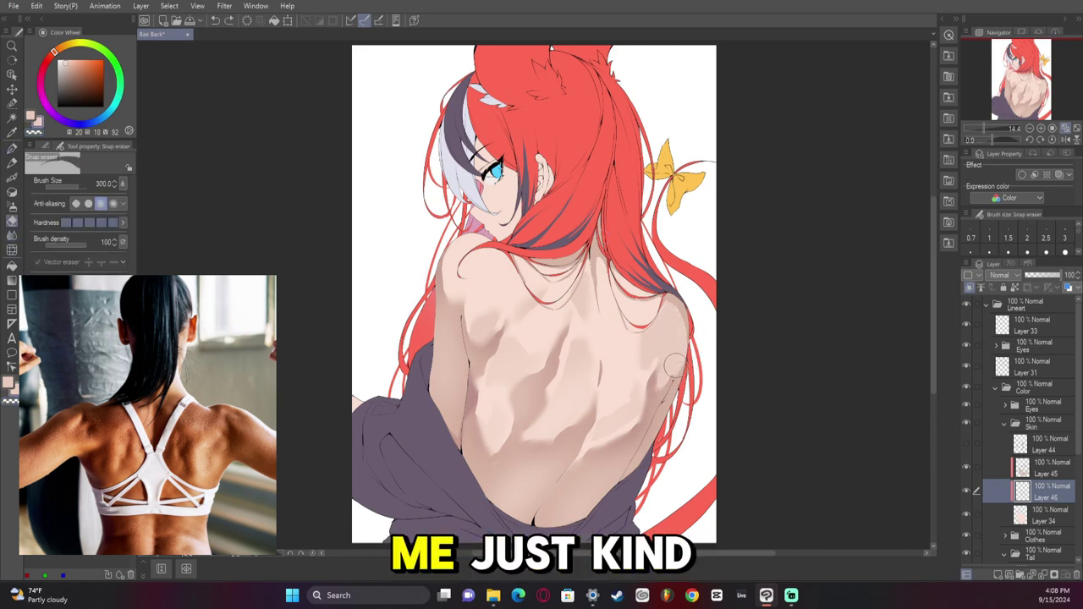
pyautogui.press('j')
# Sample the darker shadow tone H 6, S 25, V 73 and deepen the back shadows on Layer 45 with the size 100 G-pen
pyautogui.keyDown('alt'); pyautogui.click(588, 354); pyautogui.keyUp('alt')
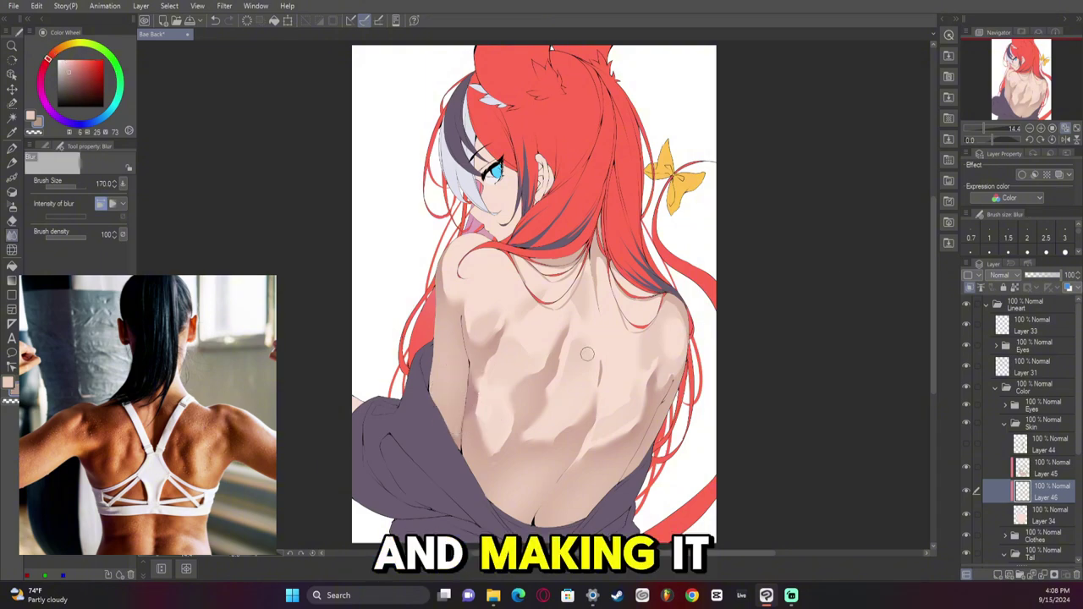
pyautogui.click(1050, 468)
pyautogui.press('p')
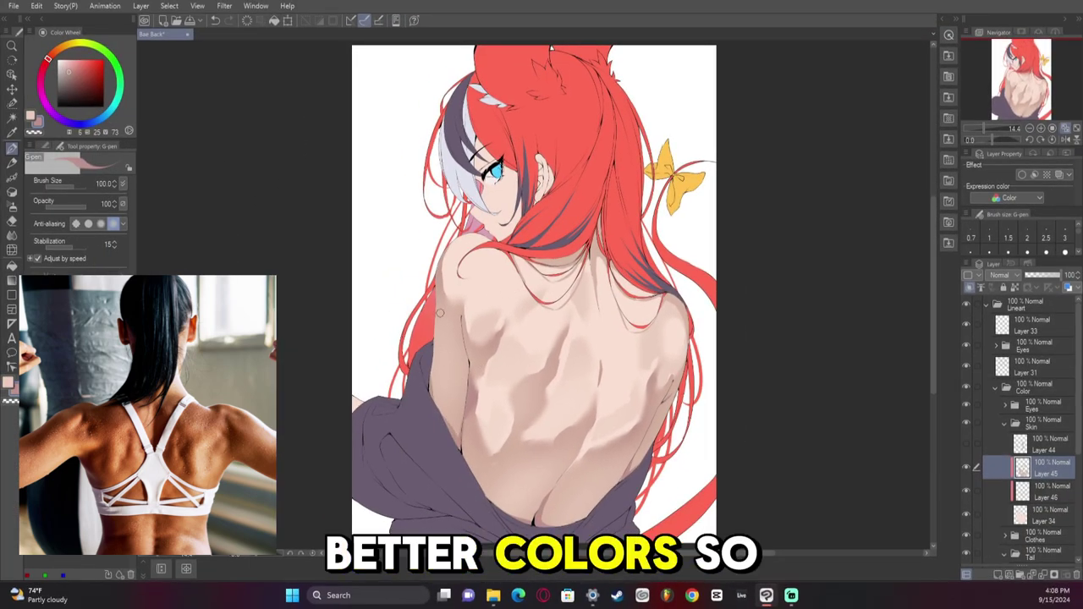
# Draw black spine and armband tattoos on one new layer and white shoulder highlights on another, checking the drawing in a mirrored view
pyautogui.click(1064, 140)
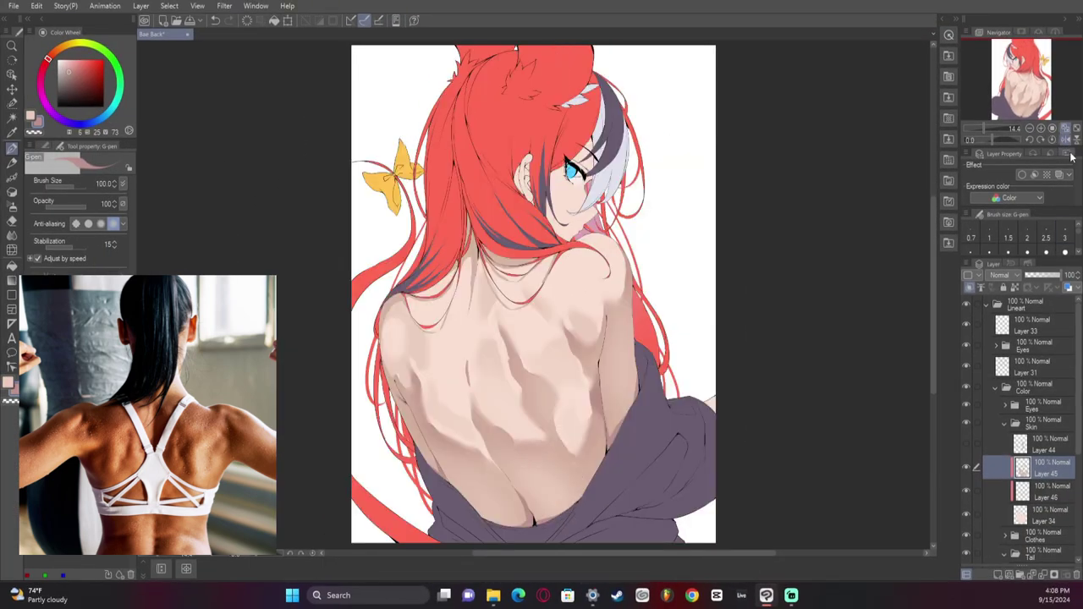
pyautogui.click(1000, 576)
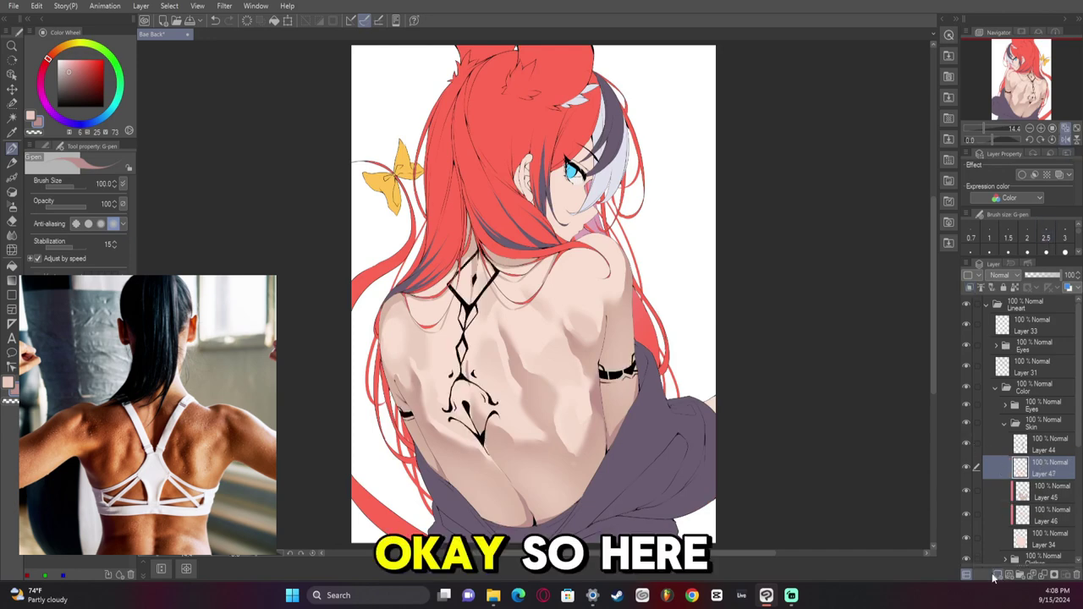
pyautogui.click(996, 576)
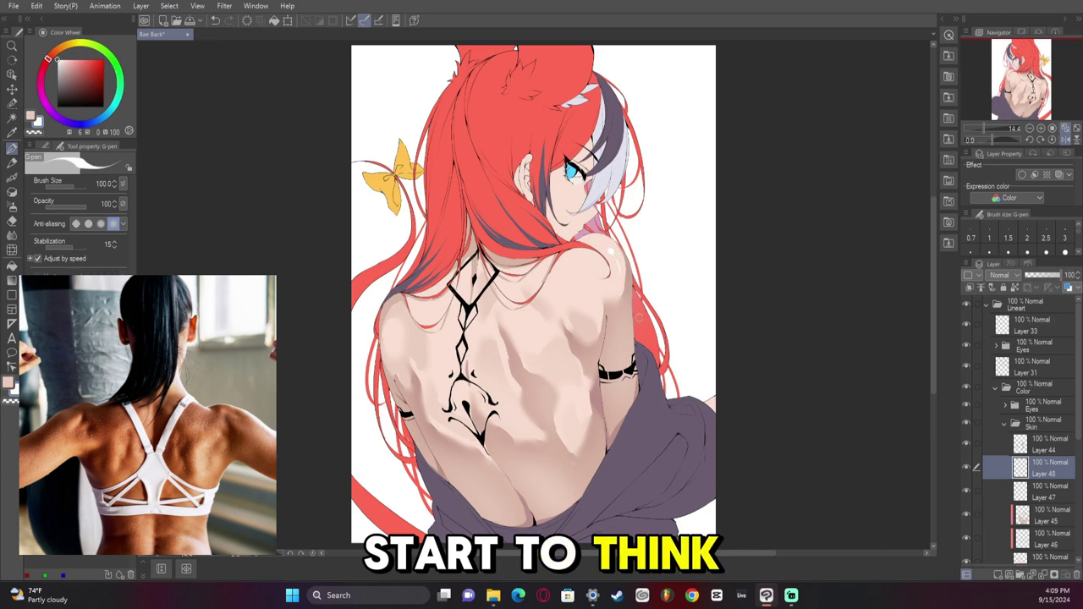
pyautogui.click(1066, 139)
# Merge the two back shadow layers and make the merged shadows more saturated with Hue/Saturation/Luminosity
pyautogui.click(1050, 515)
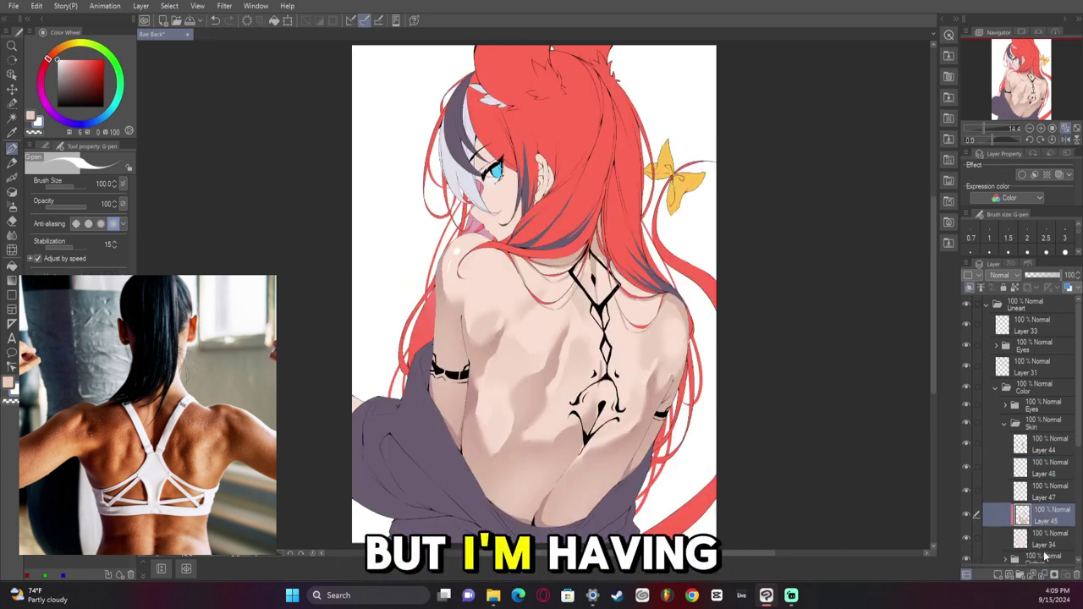
pyautogui.hotkey('ctrl', 'u')
pyautogui.click(994, 371)
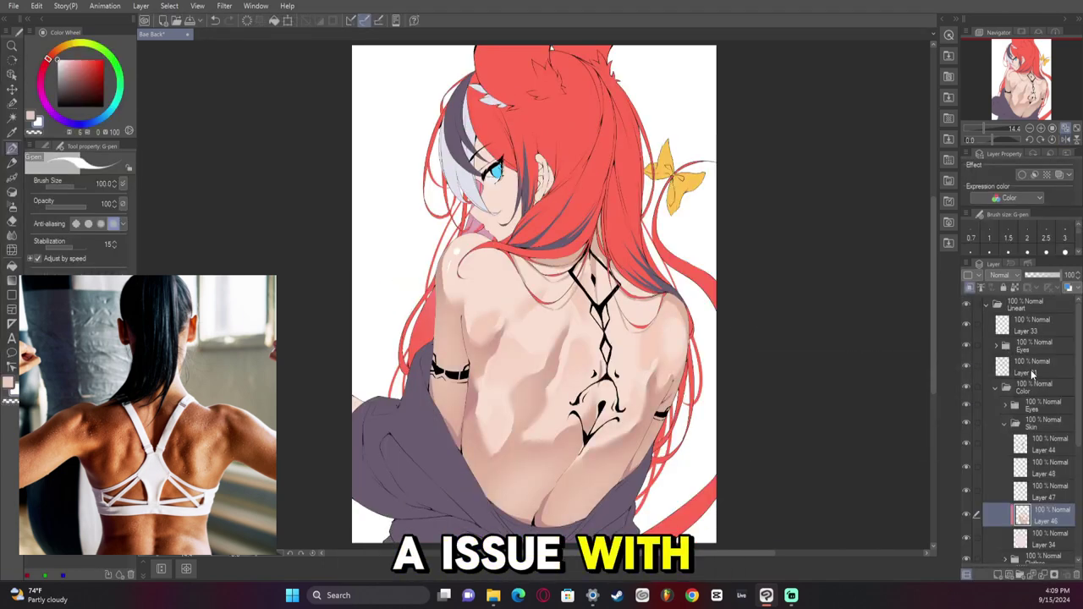
# Lock transparent pixels on the merged shadow layer and airbrush a greyish blue of H 213, S 17, V 76 over the shadows at size 600
pyautogui.click(1015, 288)
pyautogui.click(98, 120)
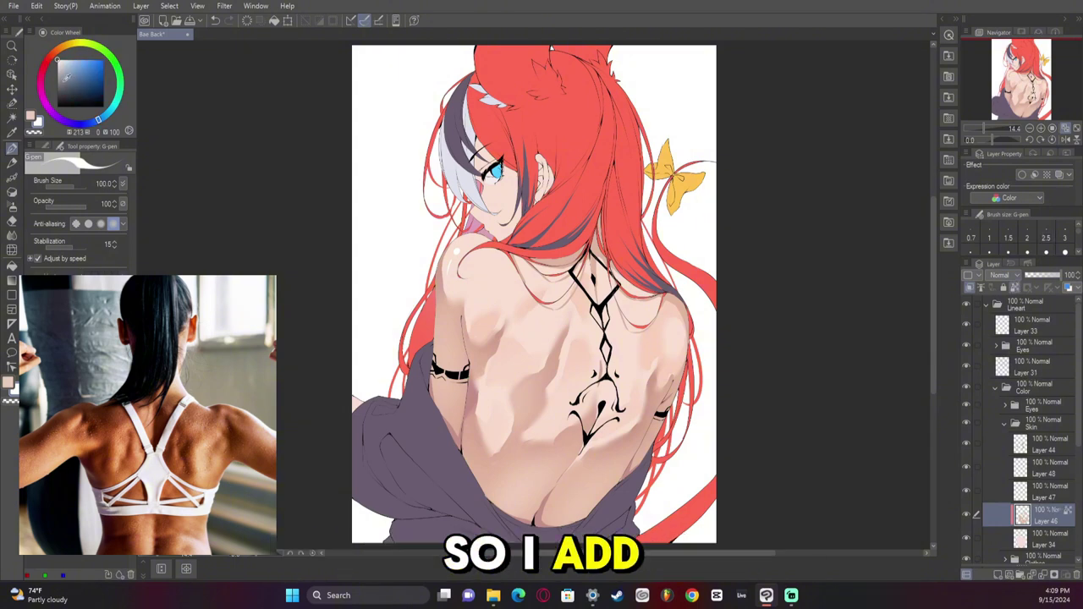
pyautogui.click(65, 71)
pyautogui.click(13, 206)
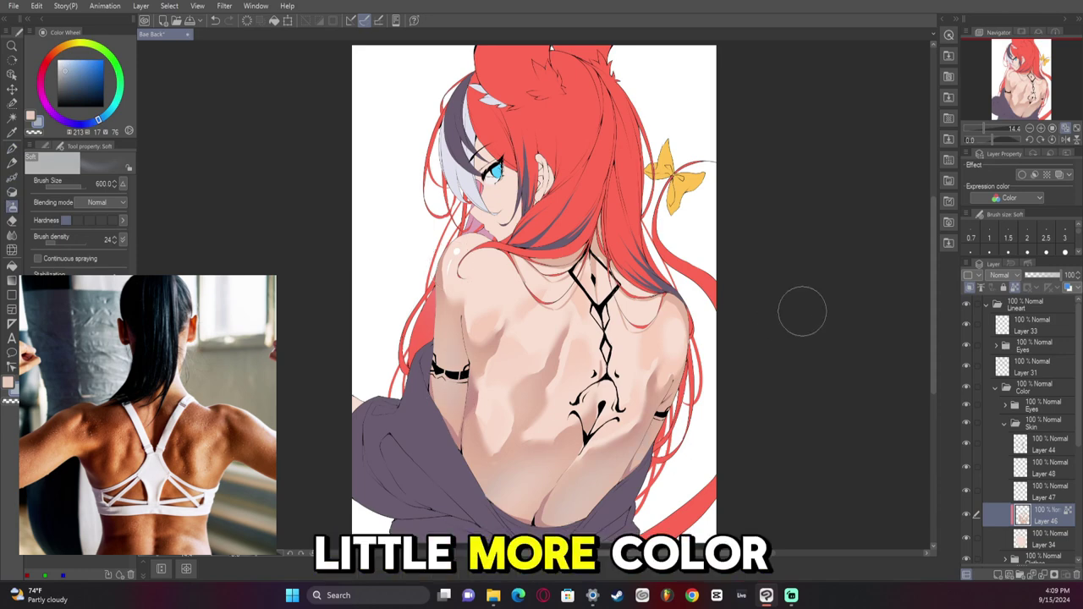
# Lower the saturation of the merged shadow layer to -17
pyautogui.hotkey('ctrl', 'u')
pyautogui.moveTo(882, 414); pyautogui.dragTo(852, 415)
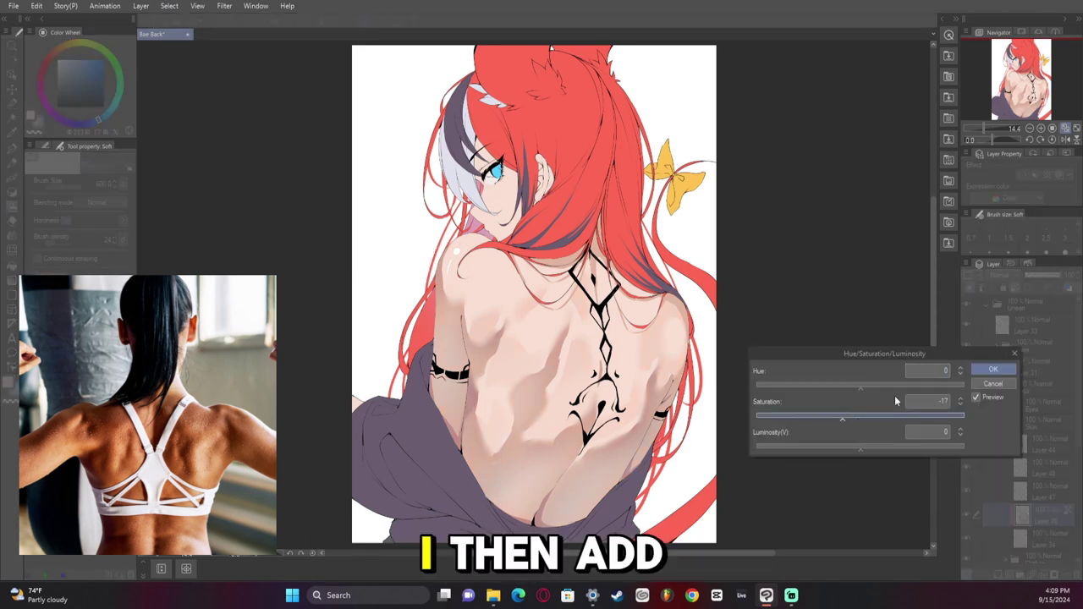
pyautogui.click(994, 369)
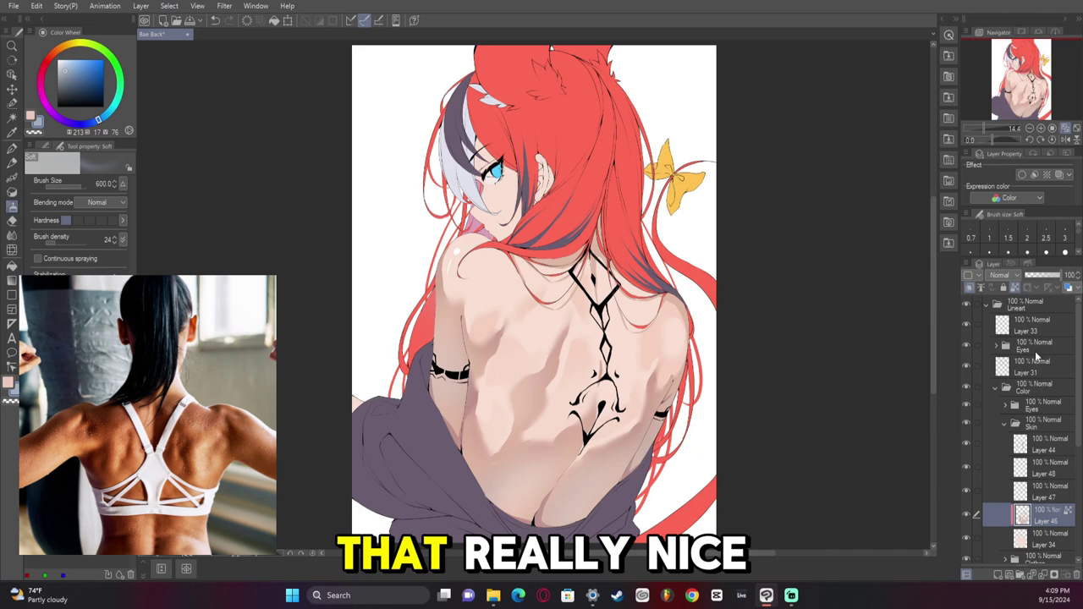
# Pick a saturated red of H 5, S 51, V 68 and airbrush it over the mid-back and right lower-back shadows
pyautogui.keyDown('alt'); pyautogui.click(556, 357); pyautogui.keyUp('alt')
pyautogui.click(81, 75)
pyautogui.moveTo(545, 353); pyautogui.dragTo(536, 365)
pyautogui.moveTo(620, 436); pyautogui.dragTo(648, 417)
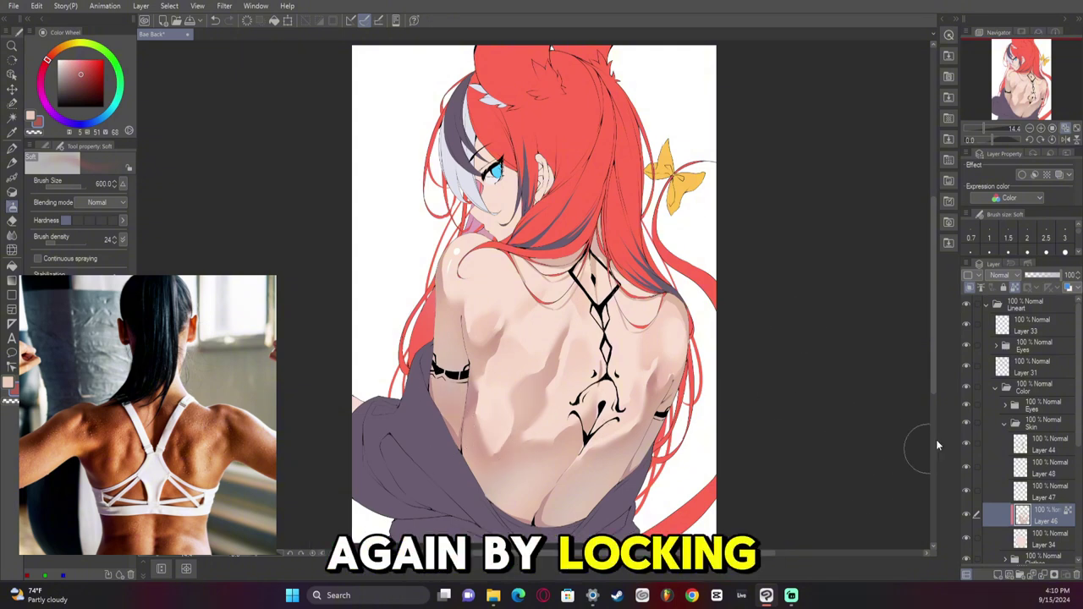
# Sample a shadow tone from the skin, add a layer clipped above the merged back shadows, and block in the head's shadow on the face
pyautogui.keyDown('alt'); pyautogui.click(452, 336); pyautogui.keyUp('alt')
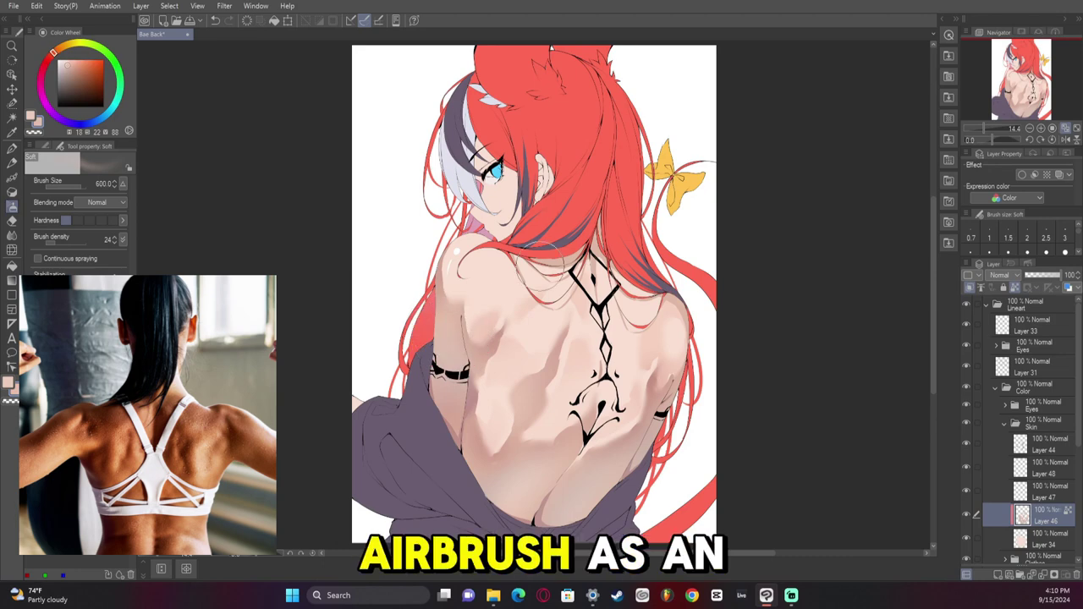
pyautogui.click(999, 575)
pyautogui.click(971, 288)
pyautogui.press('g')
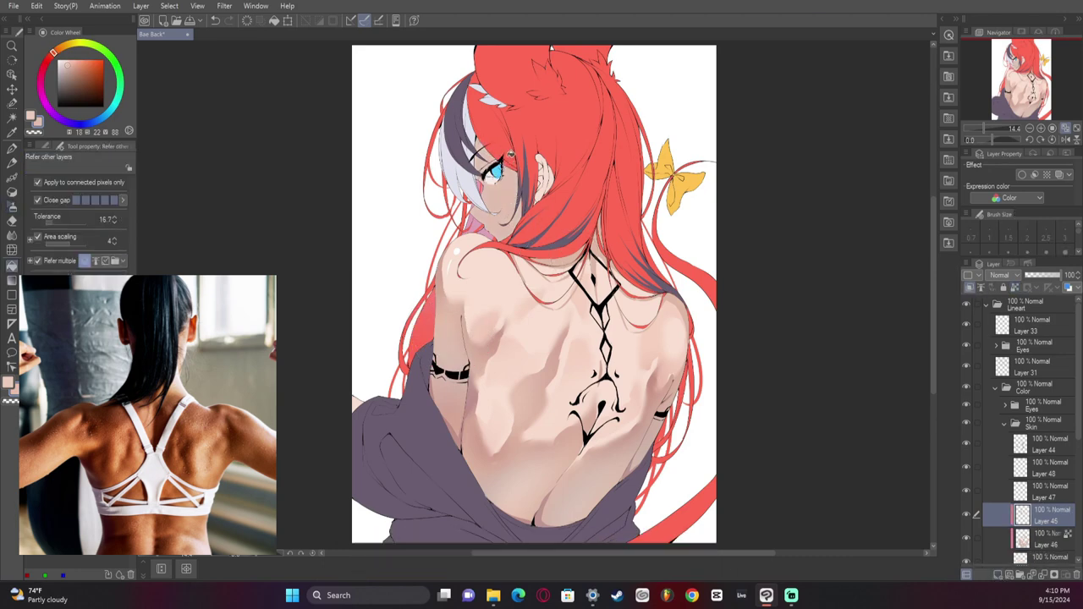
pyautogui.press('c')
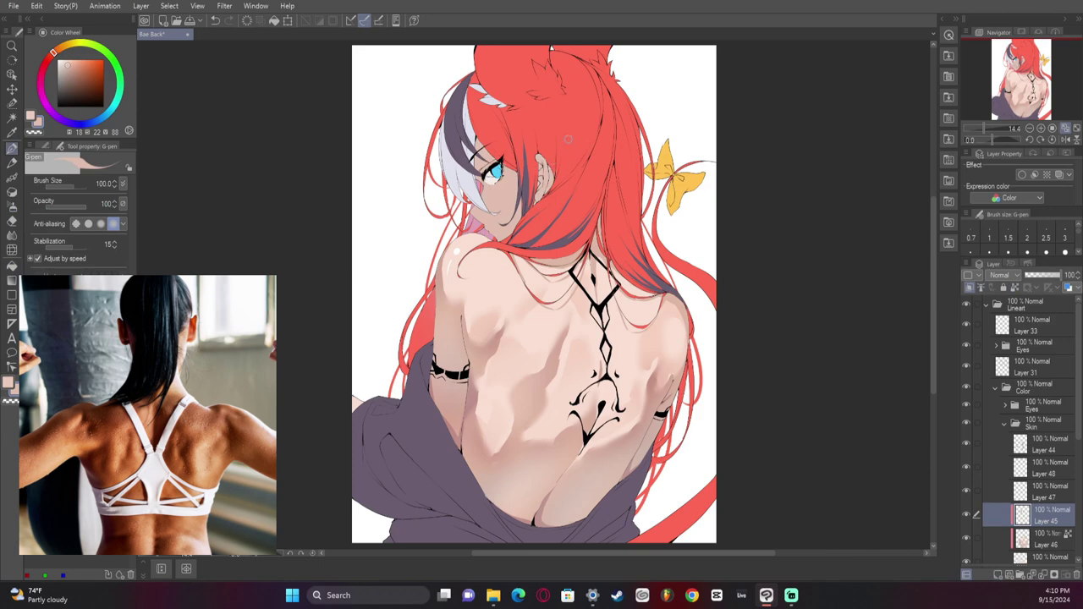
pyautogui.click(1066, 139)
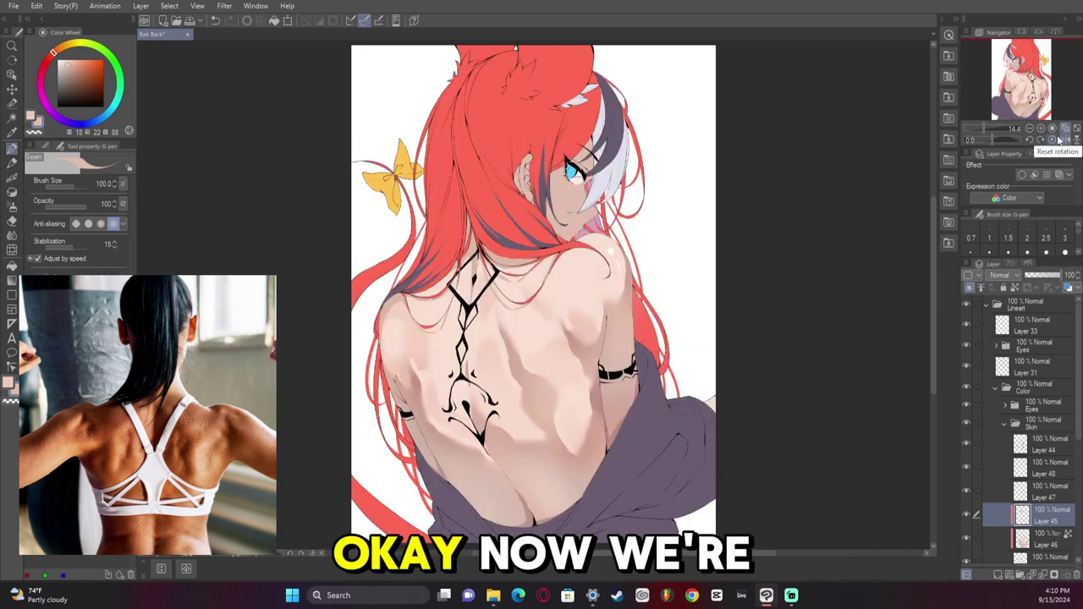
# Reshape and blur the face shadow with Liquify and Blur, and trim it with the G-pen at size 100 in transparent colour
pyautogui.press('e')
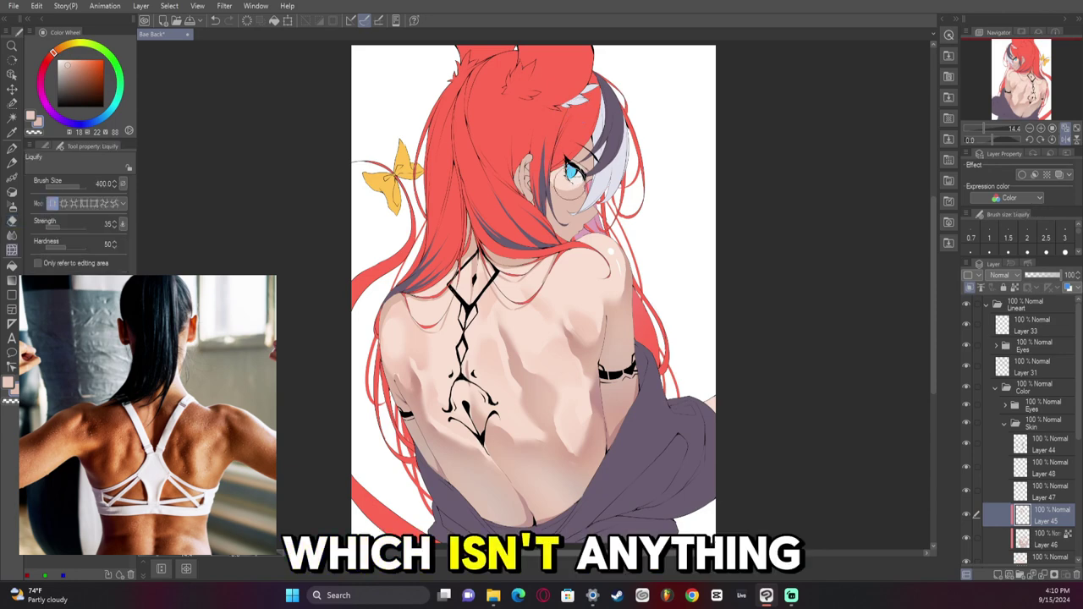
pyautogui.press('j')
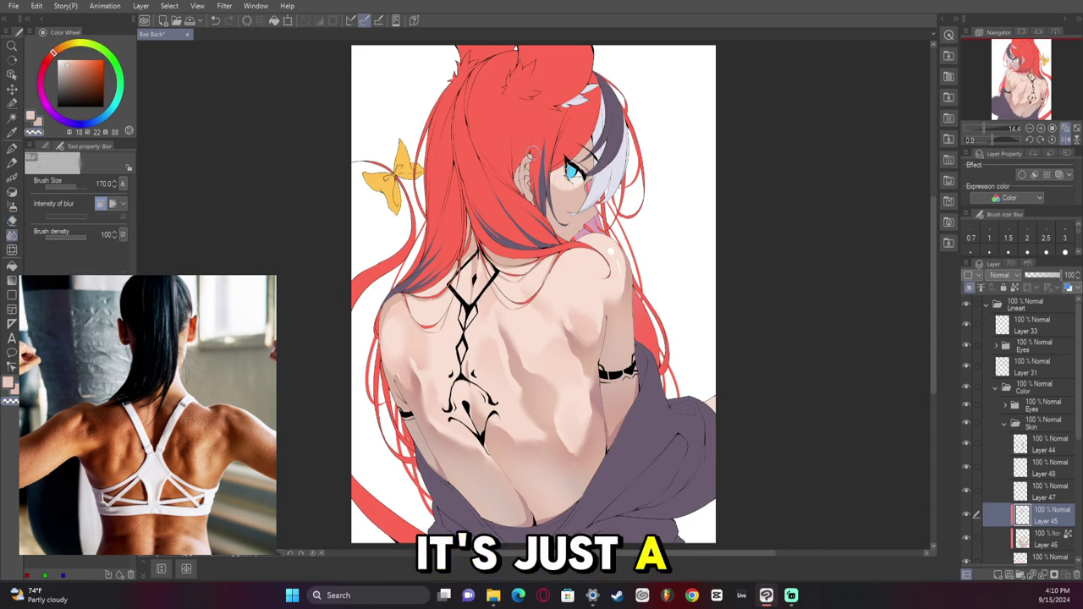
pyautogui.press('p')
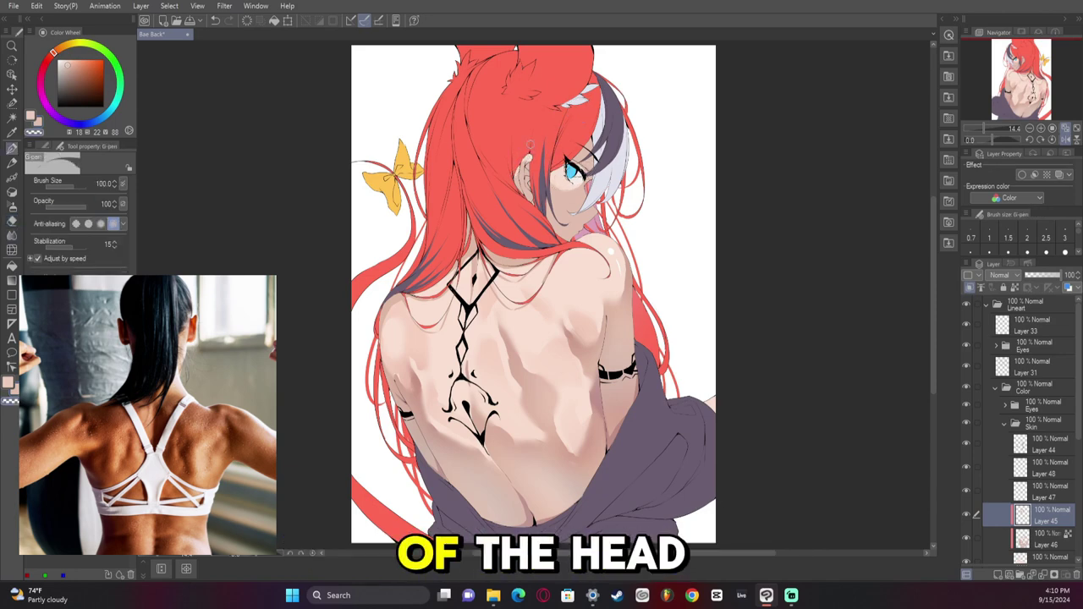
pyautogui.press('c')
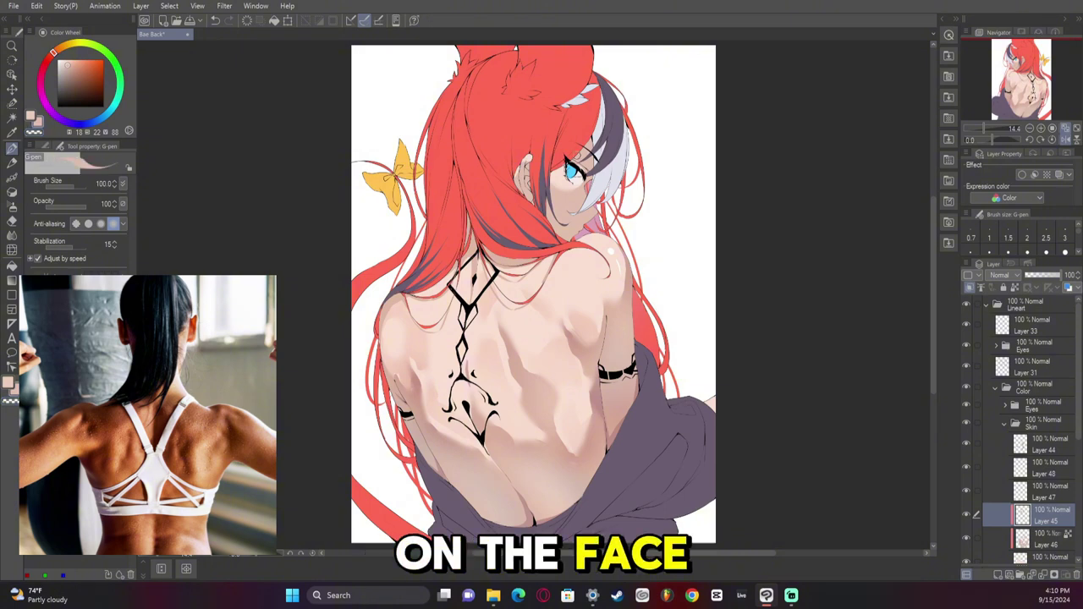
pyautogui.hotkey('ctrl', 'z')
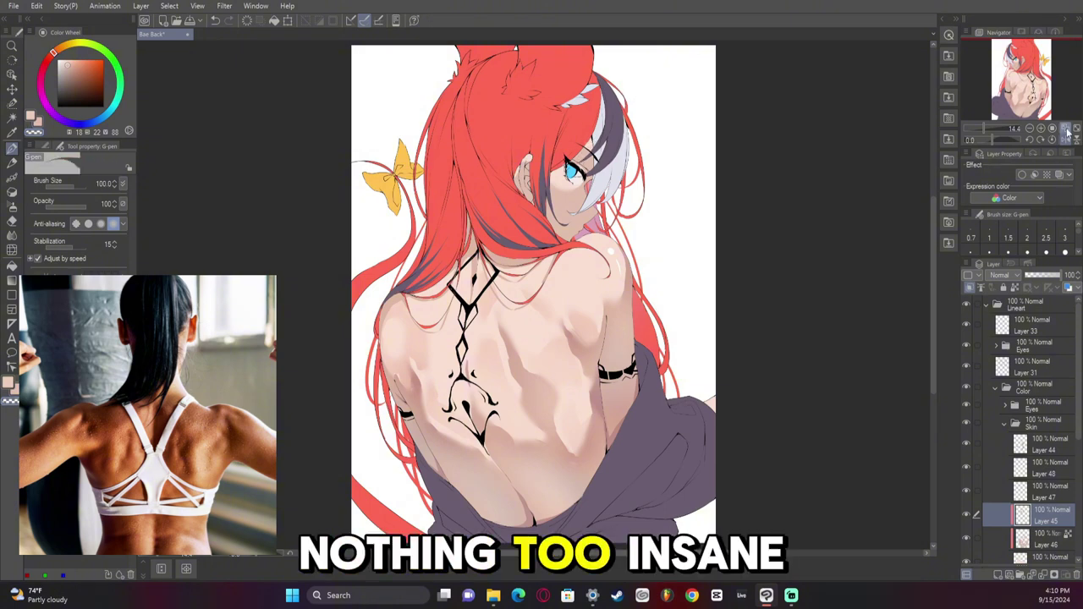
# Fade the face shadow with the Soft airbrush in transparent colour at size 600 and check it in a mirrored view
pyautogui.press('h')
pyautogui.click(1047, 252)
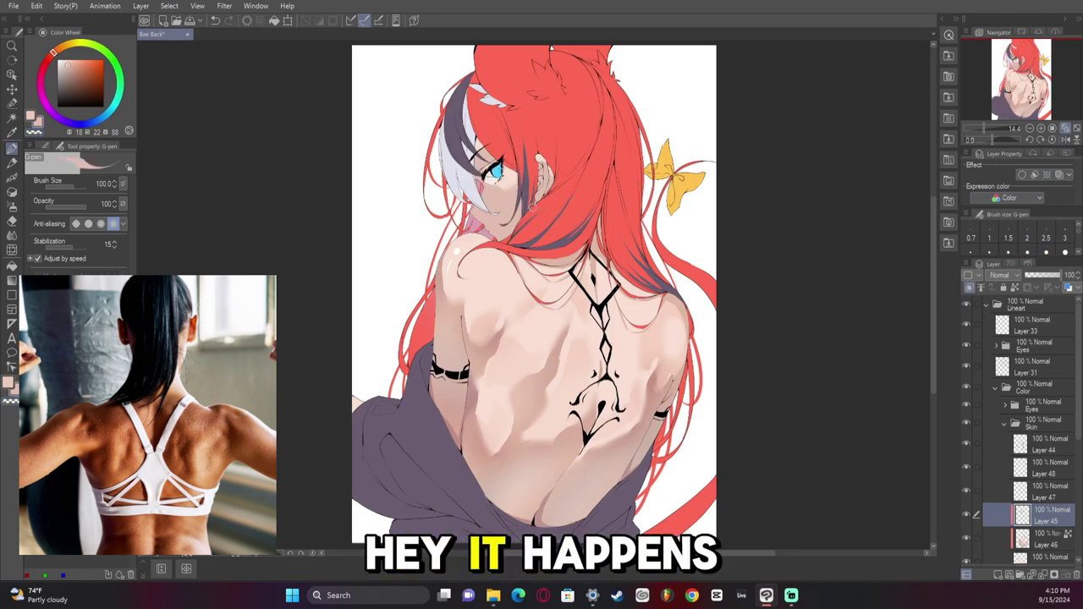
pyautogui.click(33, 132)
pyautogui.click(13, 206)
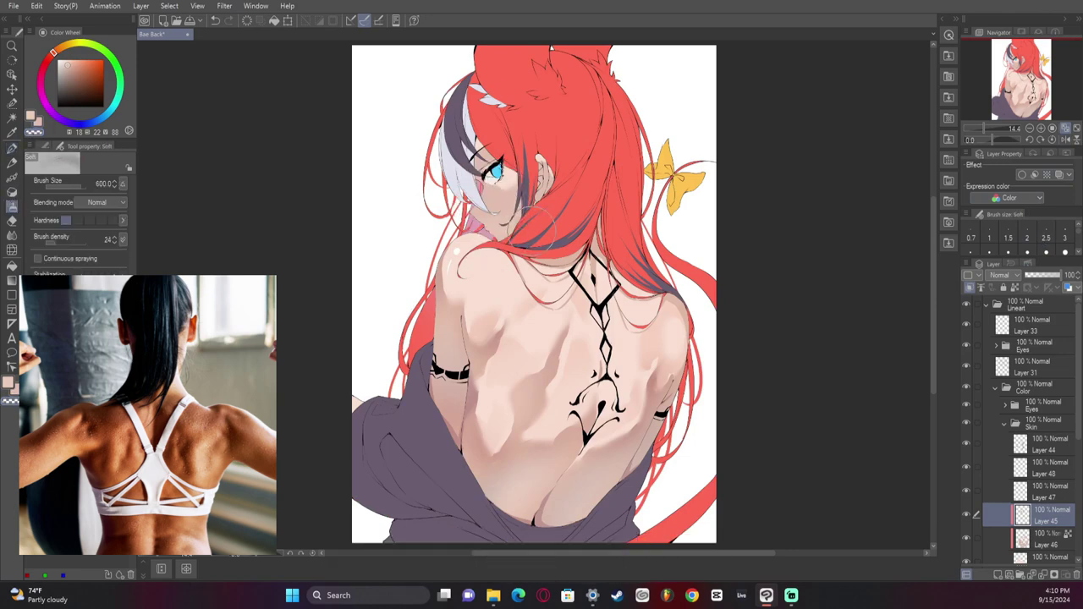
pyautogui.click(1065, 140)
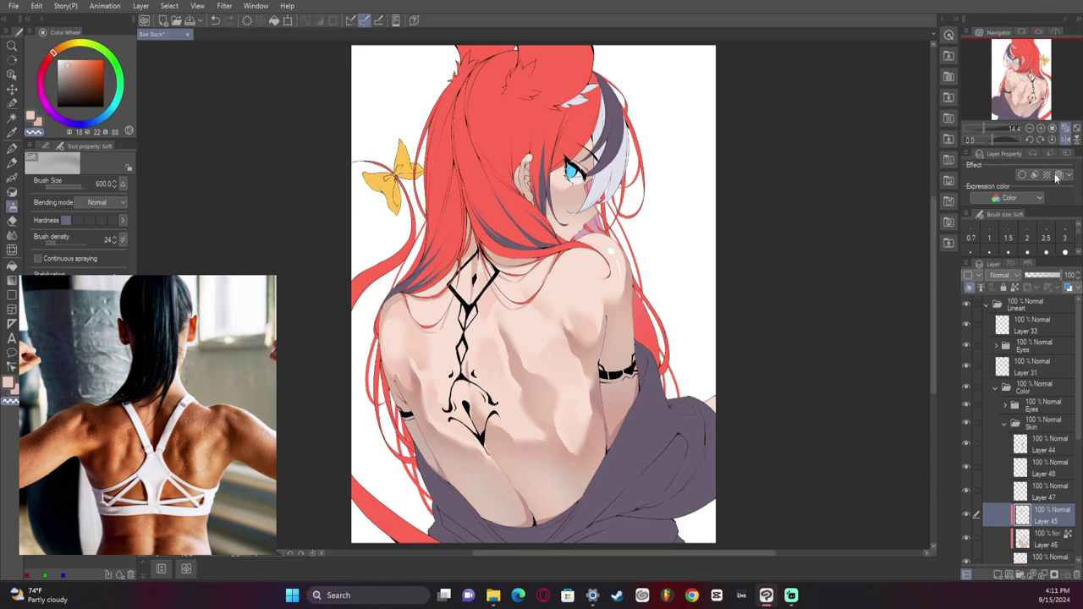
# Pick a soft warm red, isolate the ear with an auto selection and airbrush reddish shading inside it
pyautogui.click(82, 64)
pyautogui.click(60, 51)
pyautogui.press('g')
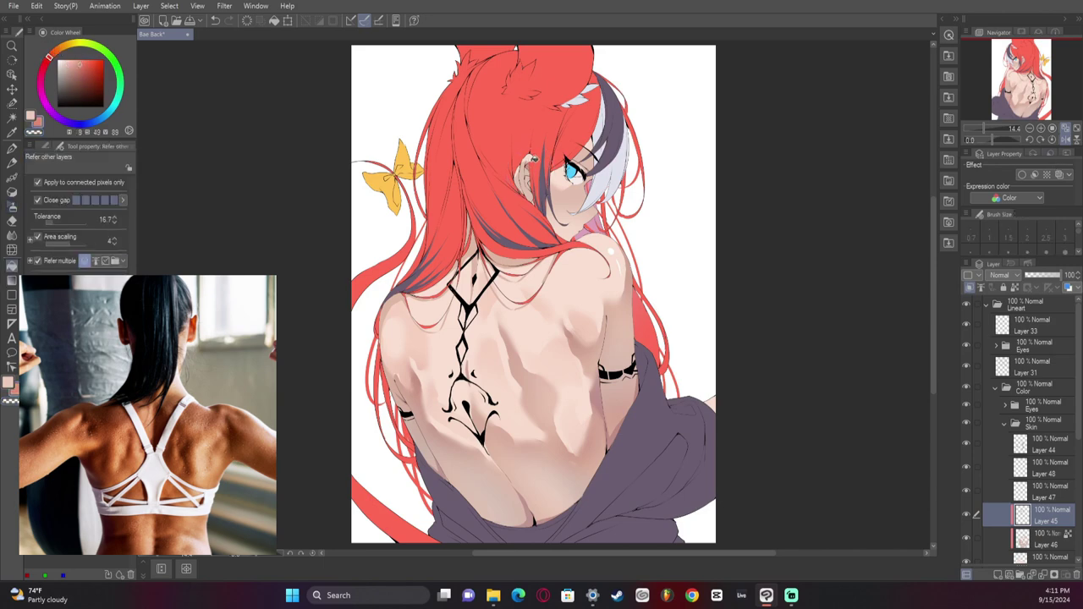
pyautogui.press('w')
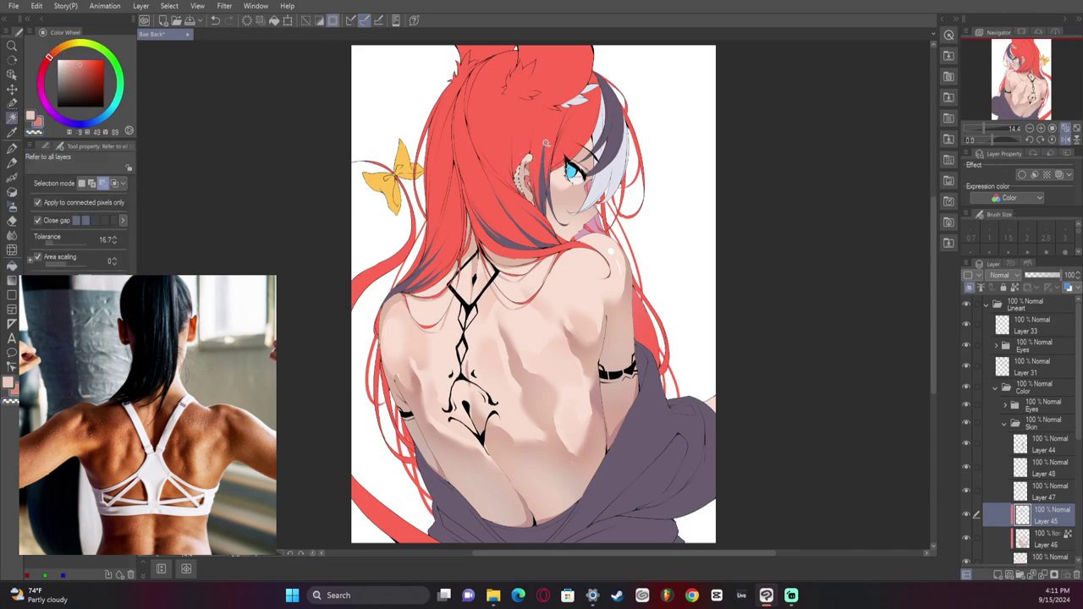
pyautogui.press('b')
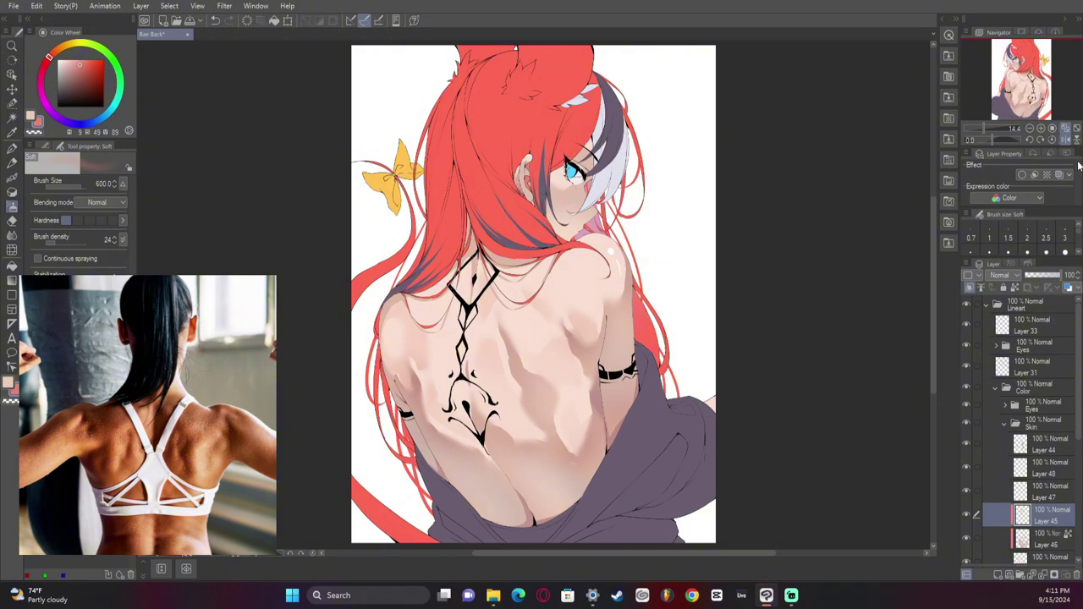
# Add another clipped layer between the face shadow layer and the merged back shadow layer
pyautogui.click(1065, 140)
pyautogui.click(1016, 534)
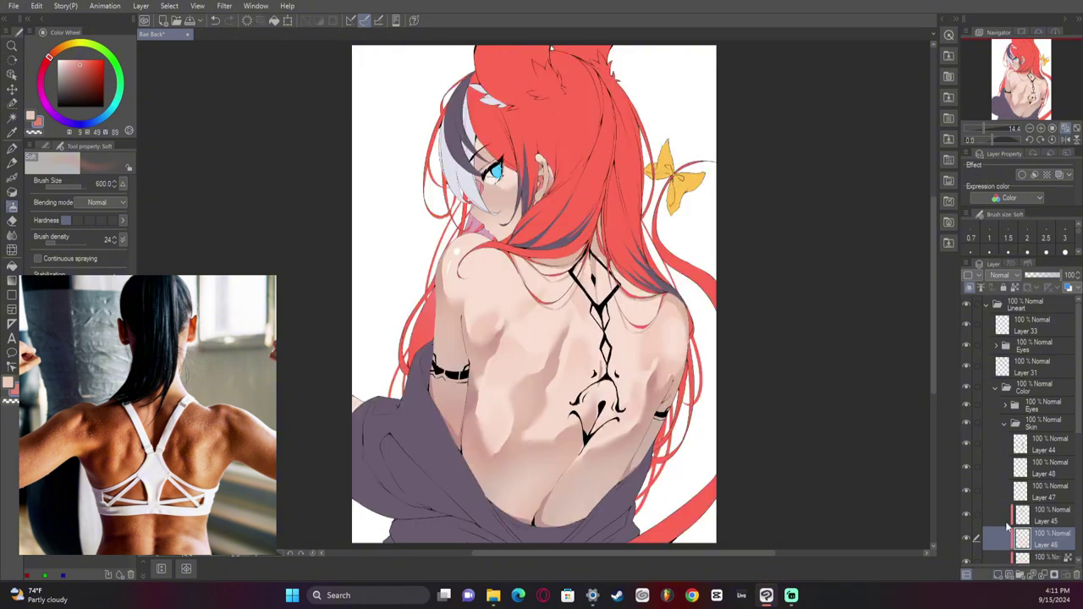
pyautogui.click(78, 541)
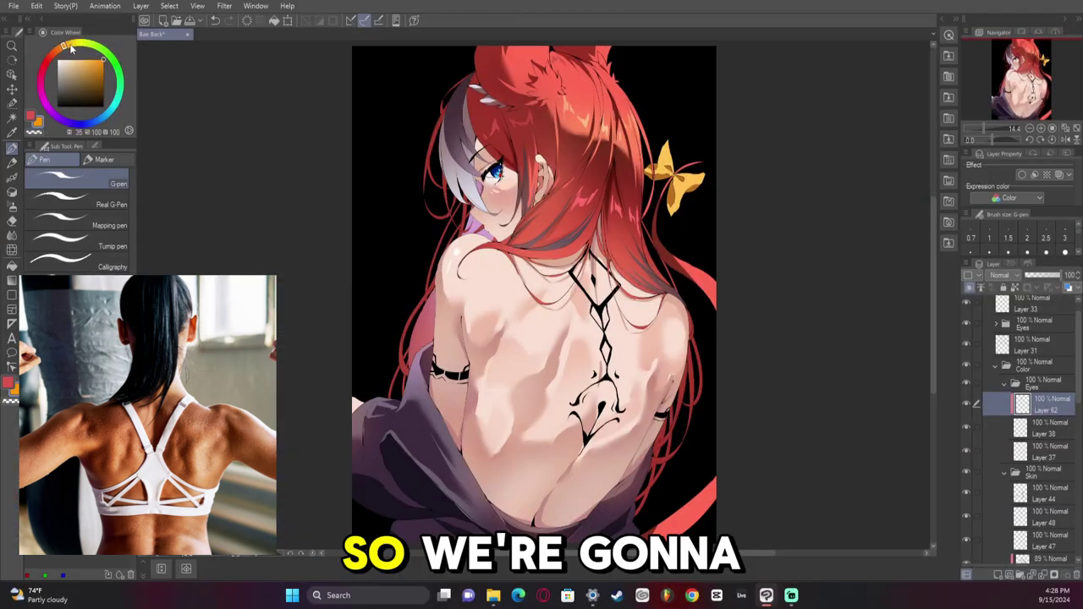
# Add a clipped layer above Layer 37 in the Eyes folder, then paint and blur a greyish purple shadow of H 277, S 22, V 66 on the eye
pyautogui.click(1066, 141)
pyautogui.click(1046, 452)
pyautogui.click(998, 575)
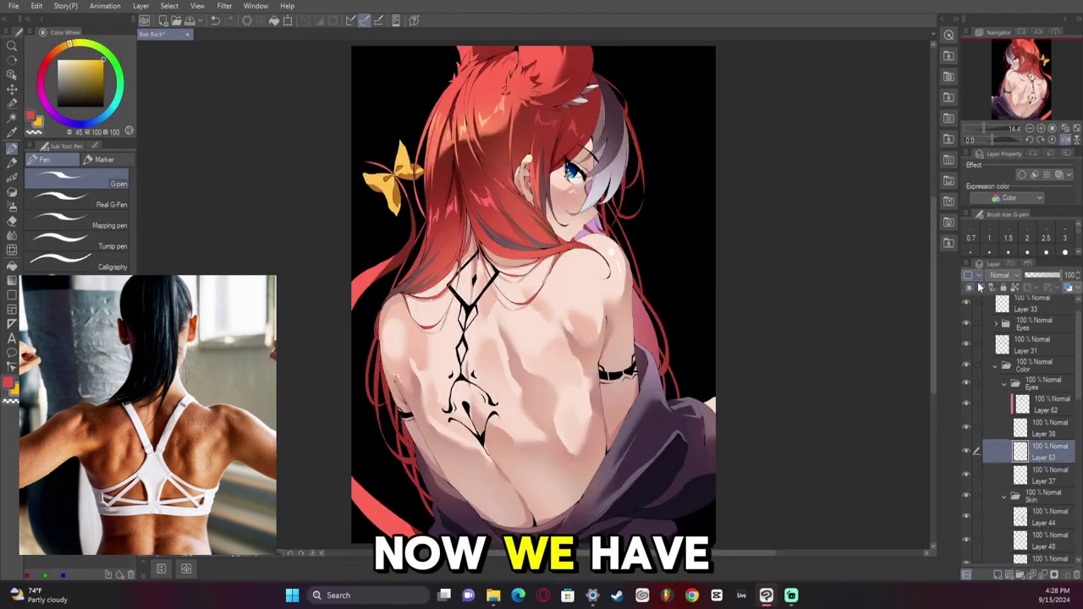
pyautogui.moveTo(49, 58); pyautogui.dragTo(56, 116)
pyautogui.click(68, 76)
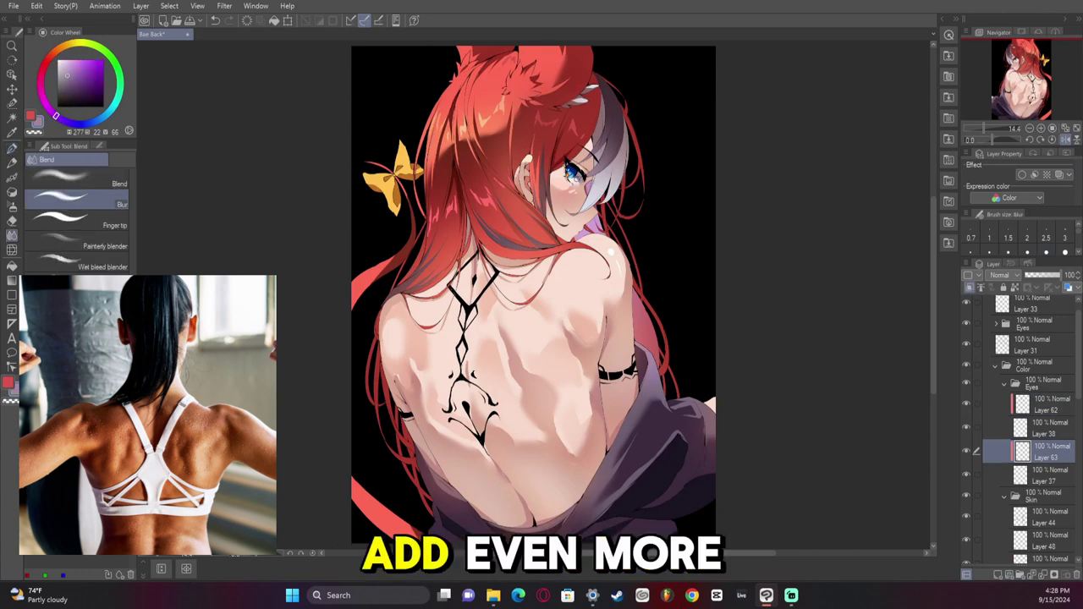
pyautogui.press('j')
# Add a layer above Layer 33 in the Lineart folder and draw white highlights on the eye with the G-pen
pyautogui.scroll(1, 1037, 326)
pyautogui.click(1036, 324)
pyautogui.hotkey('ctrl', 'shift', 'n')
pyautogui.press('p')
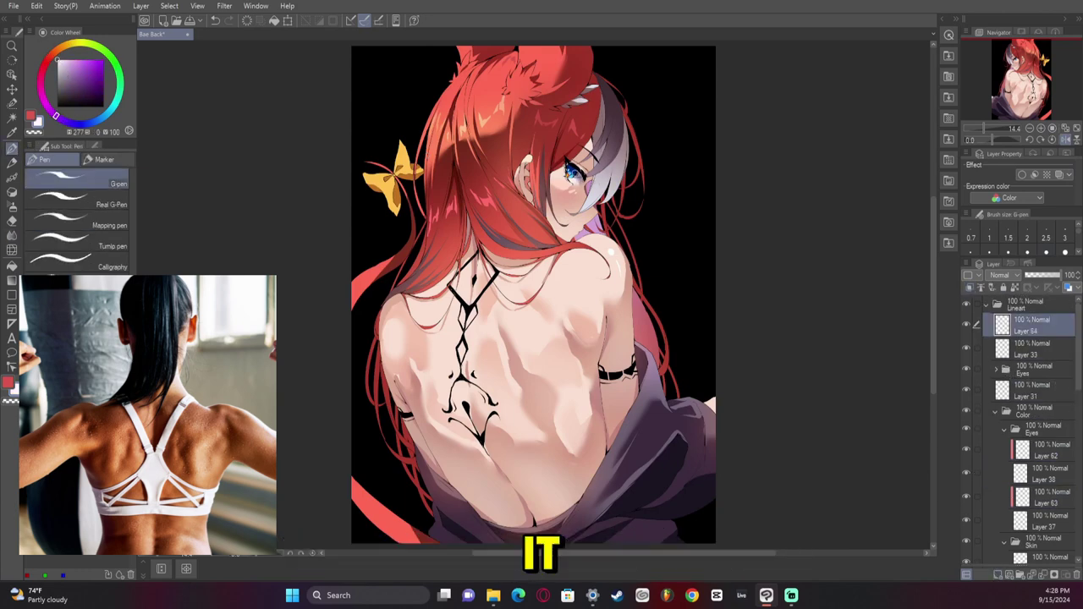
pyautogui.click(1065, 141)
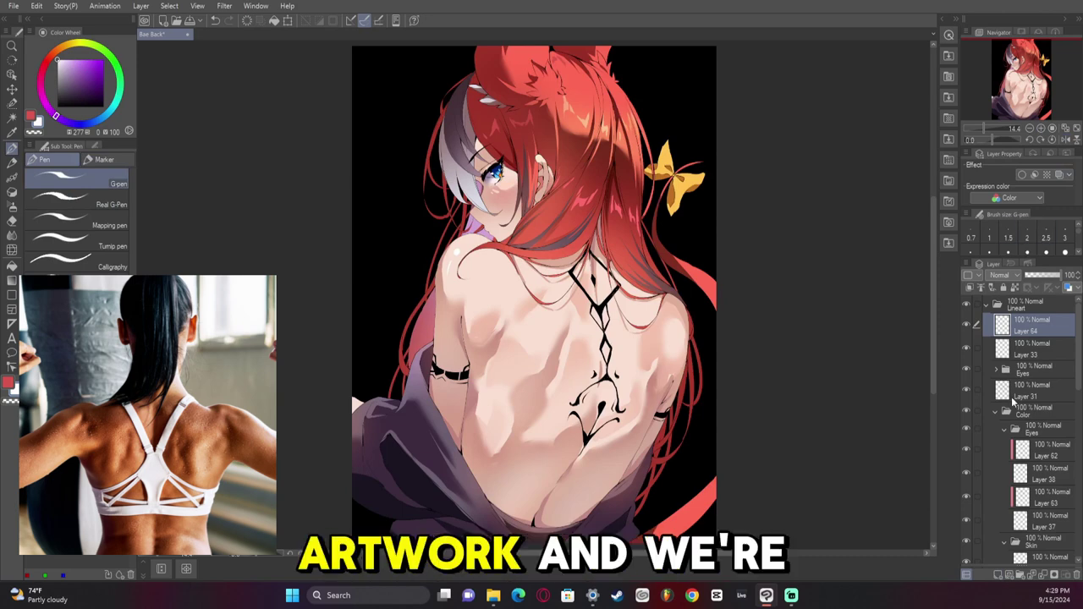
# Add a Multiply layer clipped to the Color folder and cover the whole character with a muted tone of H 13, S 12, V 78
pyautogui.click(996, 411)
pyautogui.click(1033, 411)
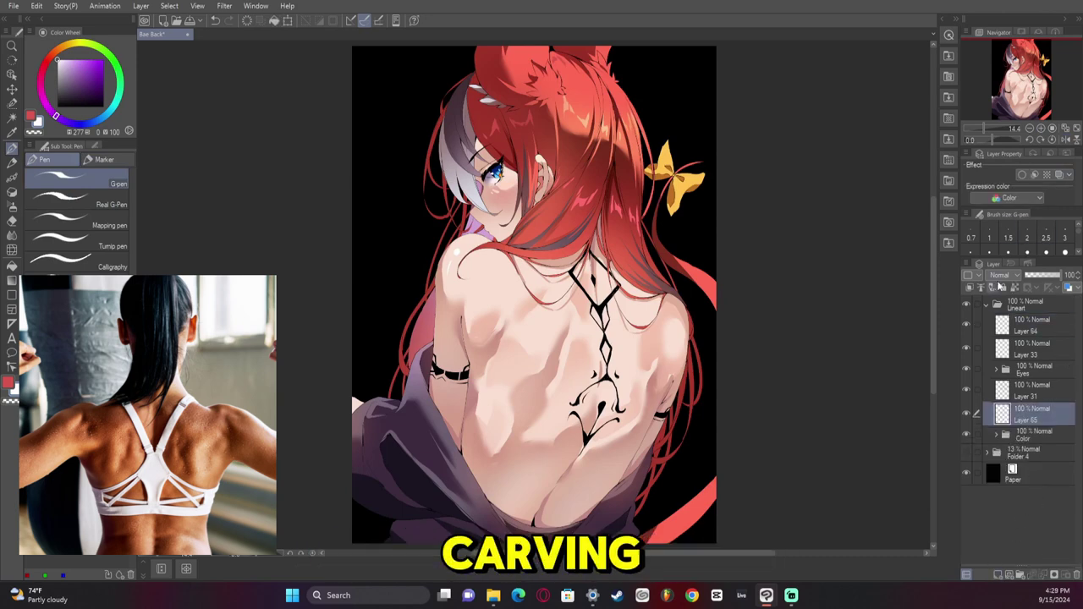
pyautogui.keyDown('alt'); pyautogui.click(631, 316); pyautogui.keyUp('alt')
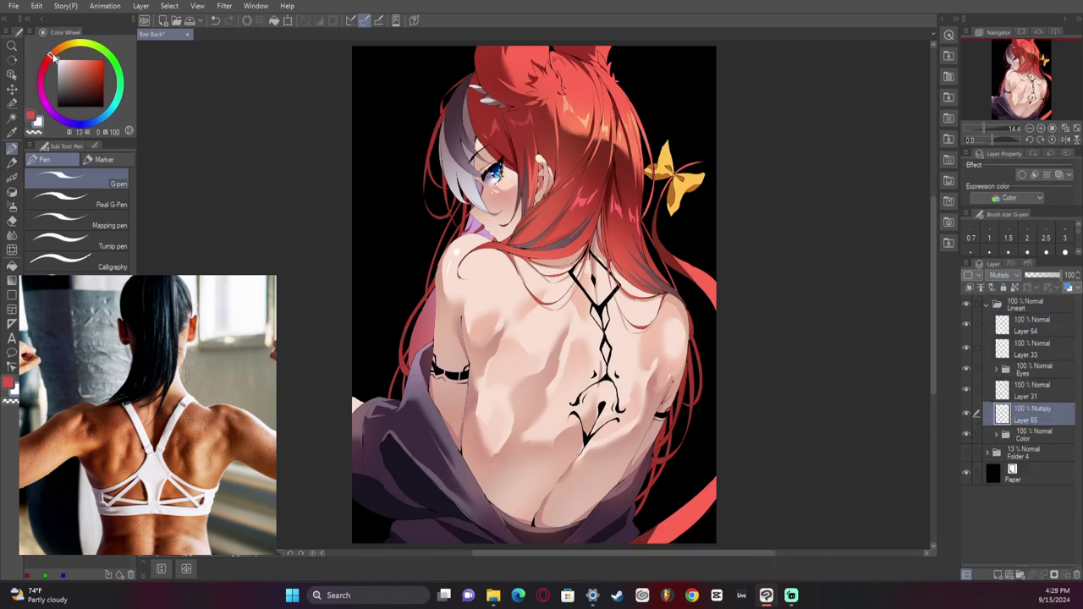
pyautogui.moveTo(708, 317); pyautogui.dragTo(725, 464)
pyautogui.click(970, 287)
pyautogui.moveTo(643, 339)
pyautogui.mouseDown()
pyautogui.moveTo(516, 338)
pyautogui.moveTo(593, 136)
pyautogui.moveTo(466, 186)
pyautogui.mouseUp()
# Adjust the multiply layer to a more saturated pinkish red with Hue/Saturation/Luminosity
pyautogui.hotkey('ctrl', 'u')
pyautogui.moveTo(862, 415); pyautogui.dragTo(853, 447)
pyautogui.moveTo(880, 416); pyautogui.dragTo(874, 419)
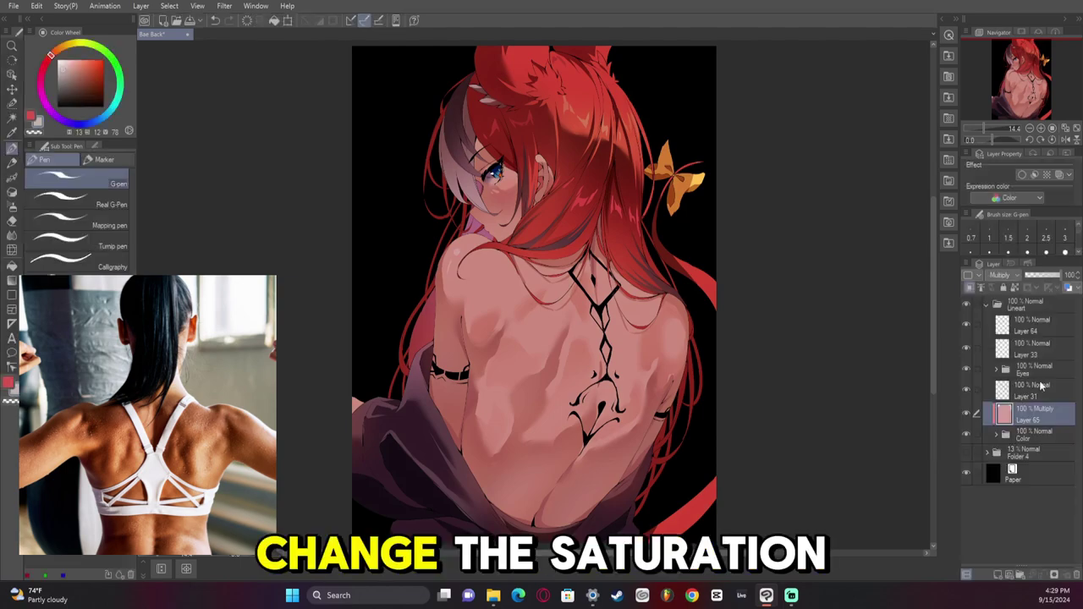
# Load the skin's muscle shadow layer as a selection on the multiply layer and invert the selection
pyautogui.scroll(-3, 1026, 465)
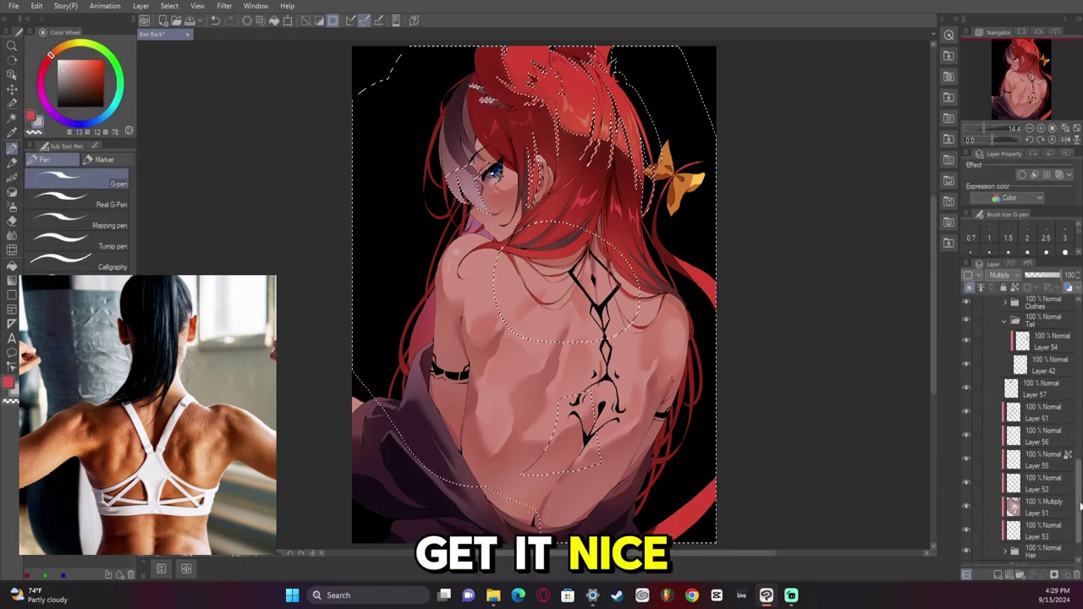
pyautogui.moveTo(1080, 506); pyautogui.dragTo(1079, 324)
pyautogui.keyDown('ctrl'); pyautogui.click(1023, 368); pyautogui.keyUp('ctrl')
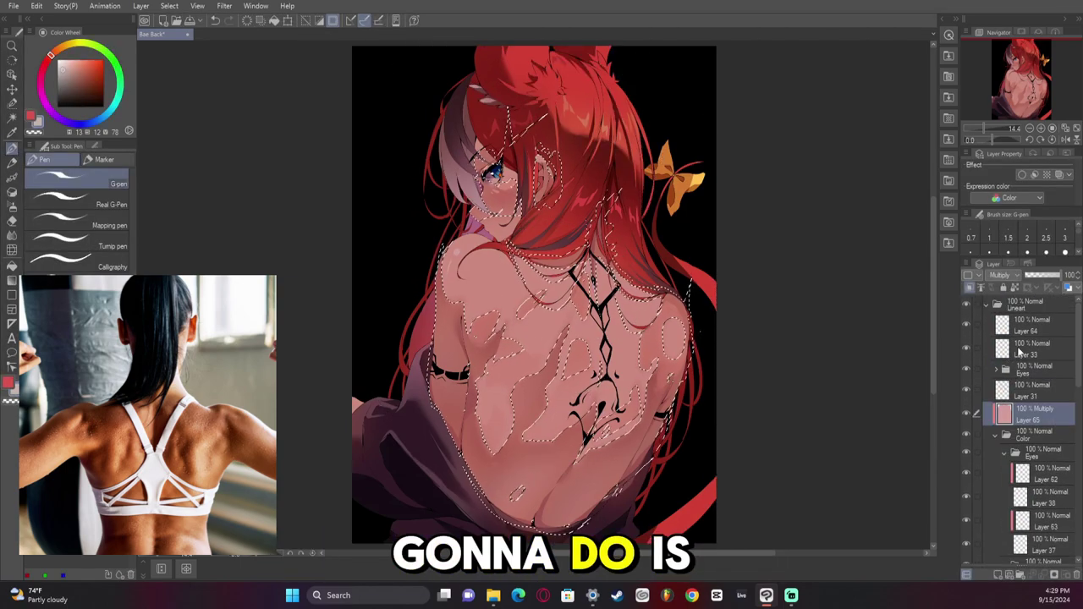
pyautogui.press('b')
pyautogui.press('p')
pyautogui.press('c')
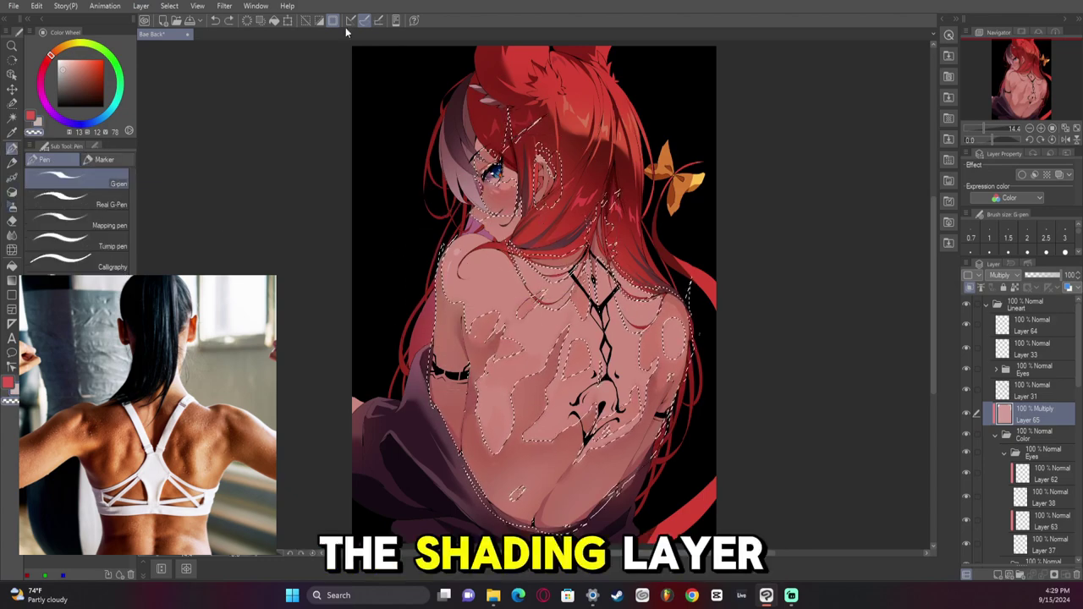
pyautogui.click(320, 21)
# Try to erase the multiply shading from the lit shoulder and back within the inverted selection, and deselect
pyautogui.moveTo(498, 230)
pyautogui.mouseDown()
pyautogui.moveTo(500, 313)
pyautogui.moveTo(479, 407)
pyautogui.moveTo(499, 415)
pyautogui.mouseUp()
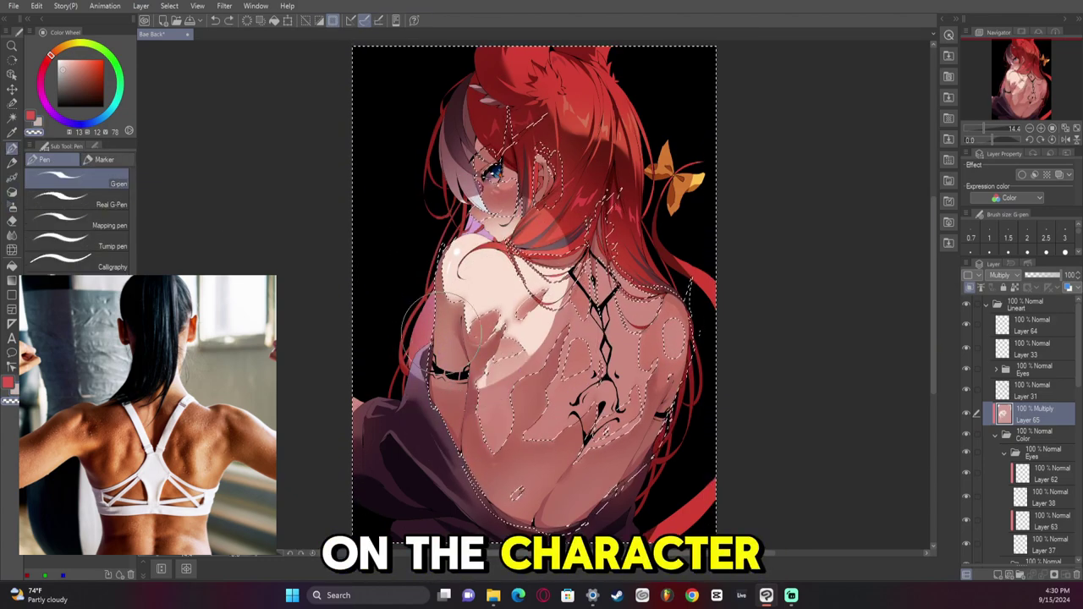
pyautogui.hotkey('ctrl', 'z')
pyautogui.moveTo(476, 265); pyautogui.dragTo(495, 406)
pyautogui.hotkey('ctrl', 'z')
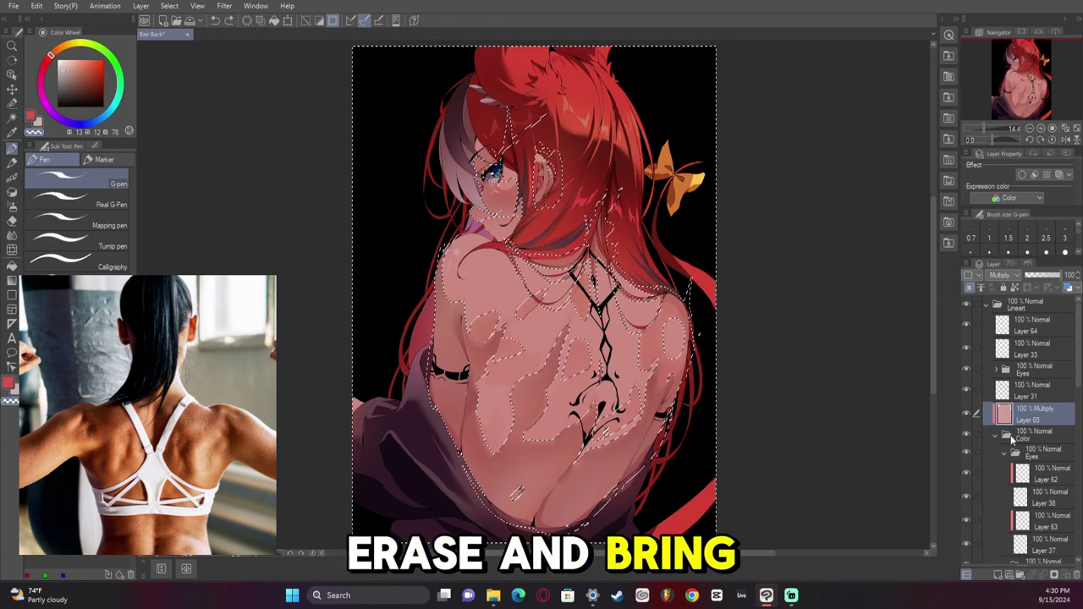
pyautogui.moveTo(464, 260)
pyautogui.mouseDown()
pyautogui.moveTo(501, 301)
pyautogui.moveTo(467, 263)
pyautogui.moveTo(525, 254)
pyautogui.moveTo(517, 406)
pyautogui.moveTo(546, 311)
pyautogui.mouseUp()
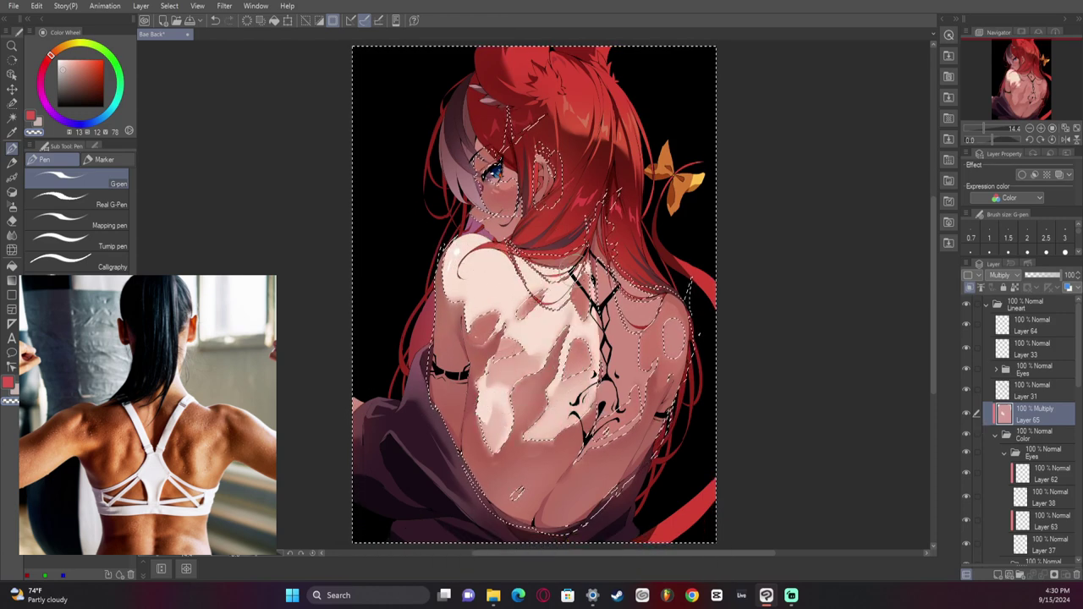
pyautogui.hotkey('ctrl', 'd')
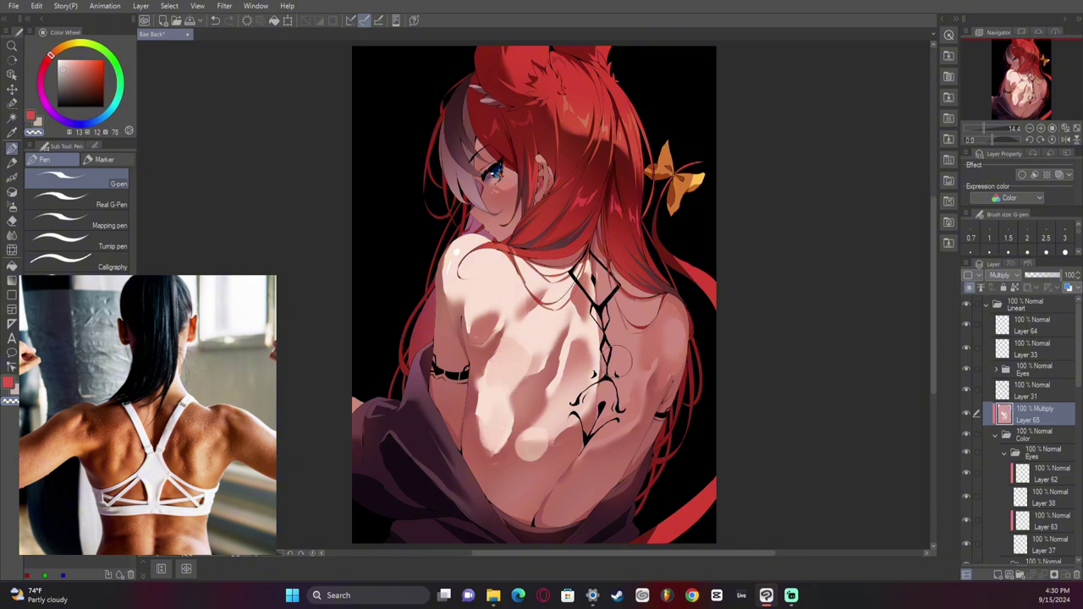
# Undo the erasing on the multiply layer to restore its even shading
pyautogui.hotkey('ctrl', 'z')
pyautogui.hotkey('ctrl', 'z')
pyautogui.hotkey('ctrl', 'z')
pyautogui.hotkey('ctrl', 'z')
# Auto-select the back and arm skin, softly erase the multiply shading over the shoulder and back with the Soft airbrush, and deselect
pyautogui.click(1064, 140)
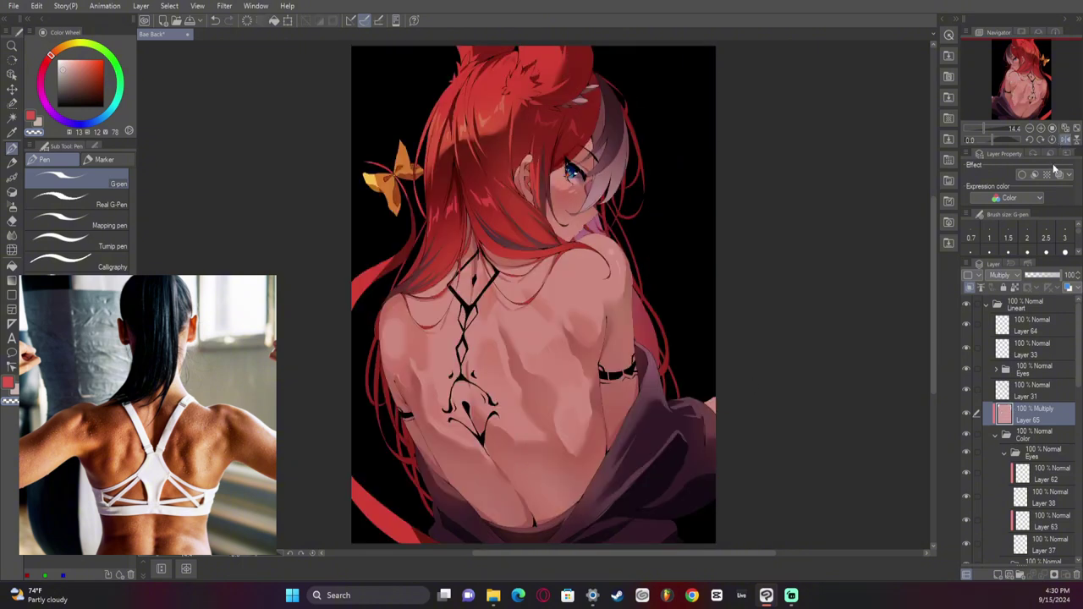
pyautogui.click(12, 117)
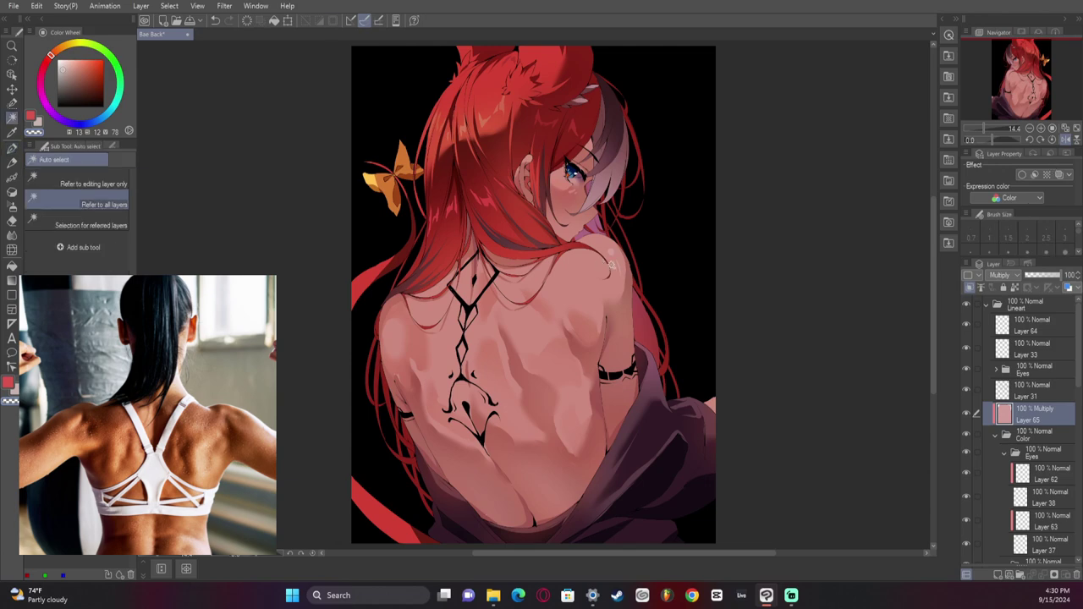
pyautogui.click(533, 364)
pyautogui.click(11, 206)
pyautogui.moveTo(624, 243)
pyautogui.mouseDown()
pyautogui.moveTo(569, 381)
pyautogui.moveTo(490, 379)
pyautogui.mouseUp()
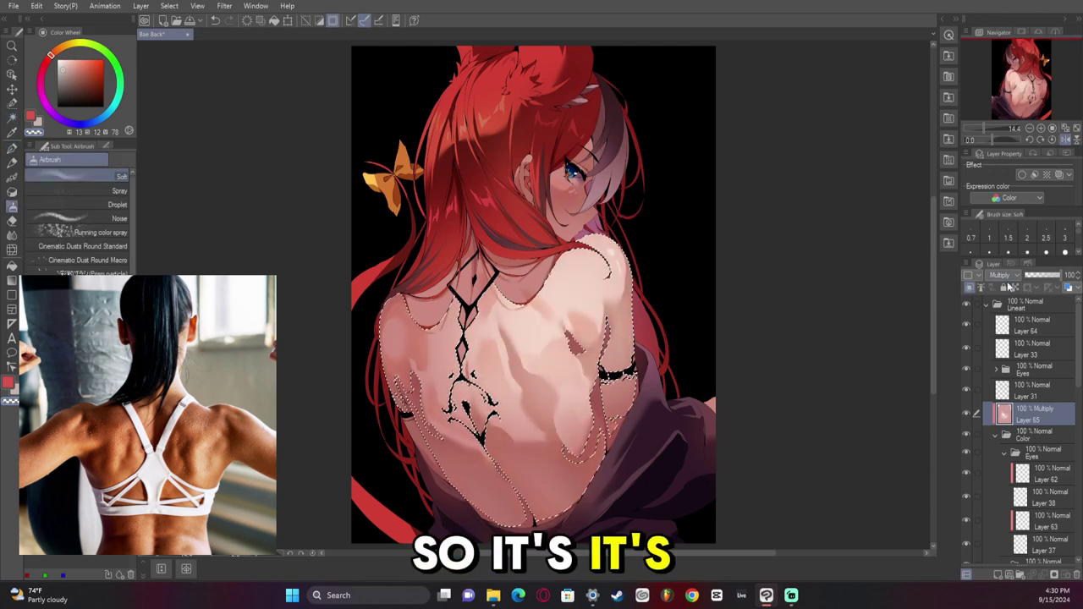
pyautogui.hotkey('ctrl', 'd')
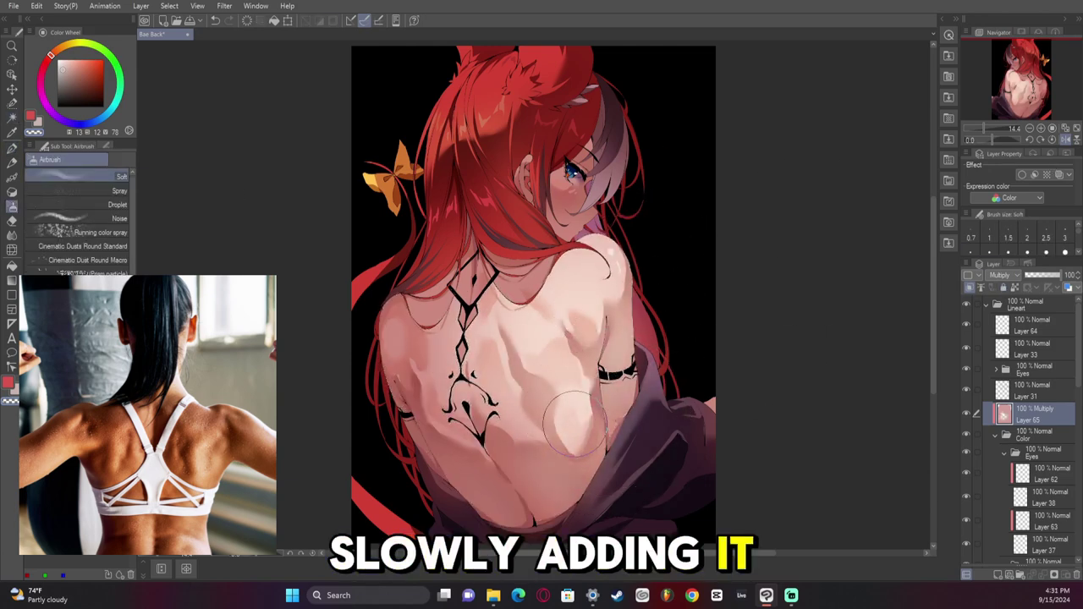
# Auto-select the lit hair on the crown and erase the multiply shading there
pyautogui.press('e')
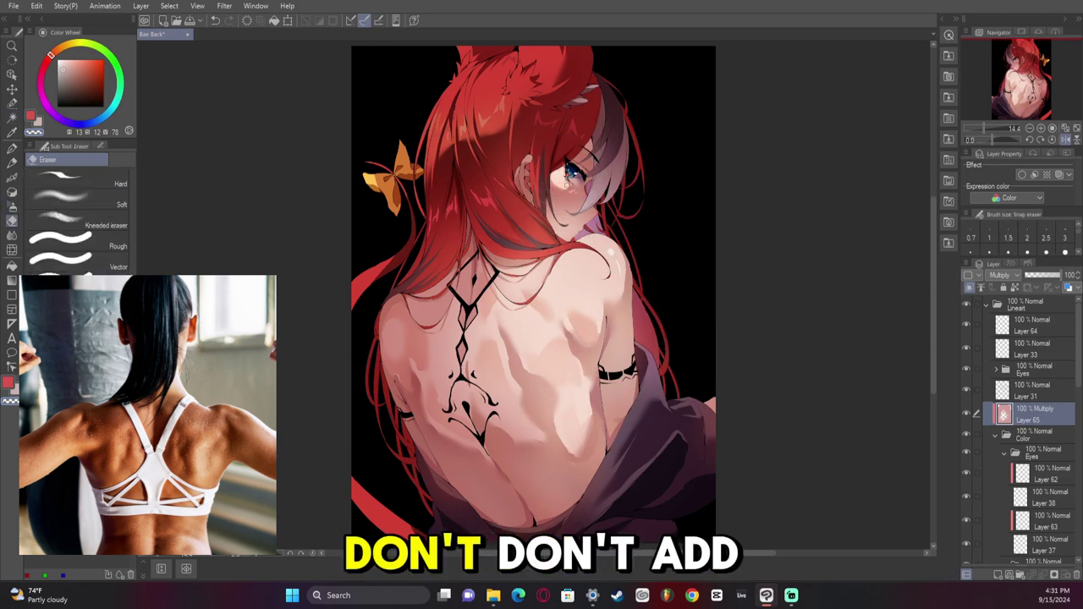
pyautogui.press('w')
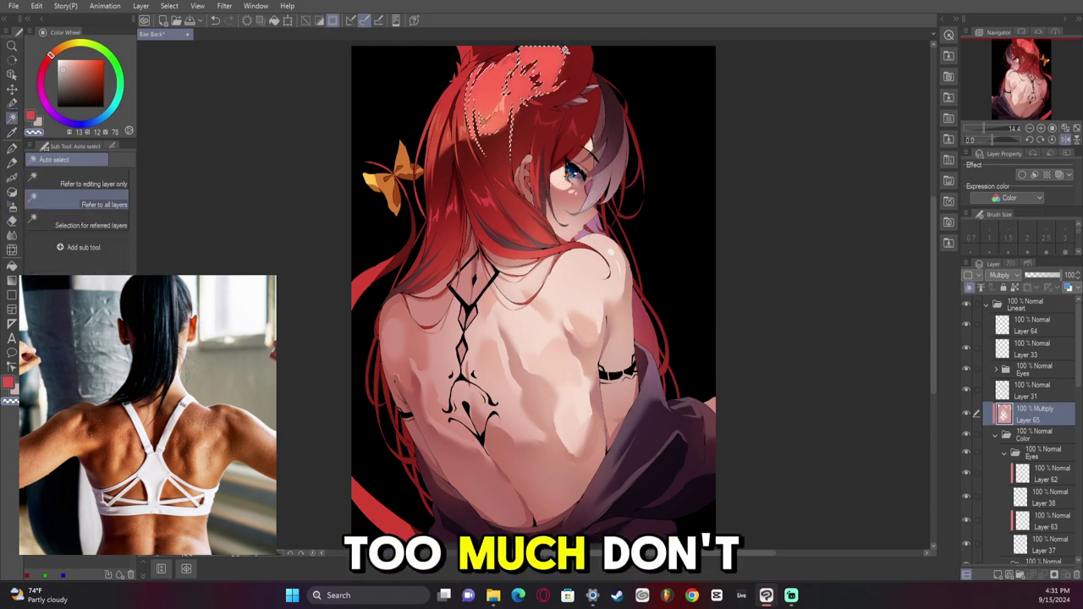
pyautogui.press('e')
pyautogui.press('w')
# Auto-select the outer hair locks behind the ear, softly airbrush away their multiply shading, and deselect
pyautogui.click(463, 109)
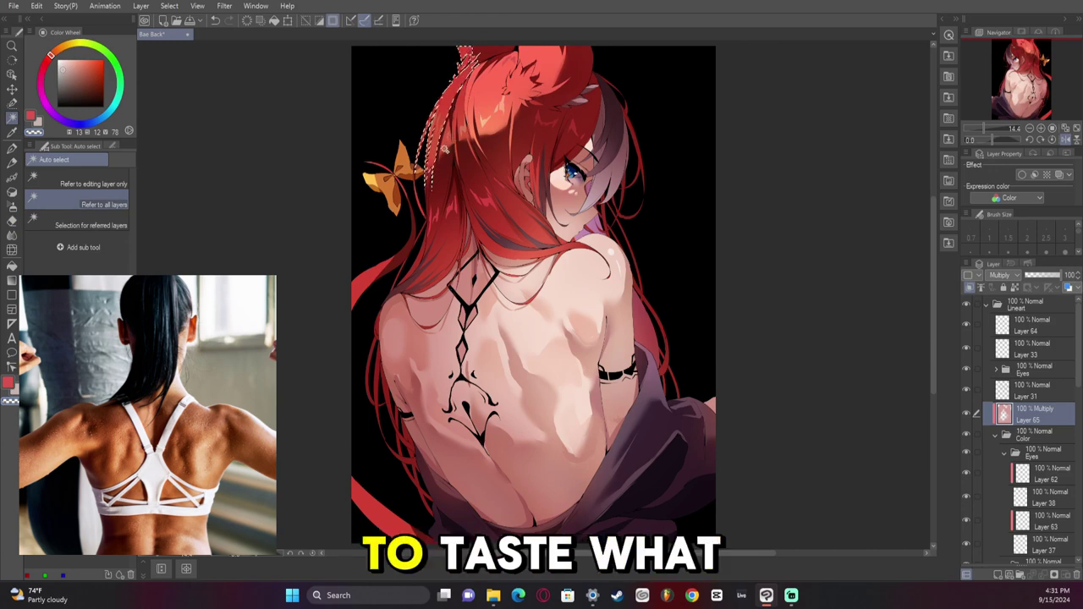
pyautogui.click(458, 133)
pyautogui.press('b')
pyautogui.press('b')
pyautogui.moveTo(471, 66); pyautogui.dragTo(442, 108)
pyautogui.hotkey('ctrl', 'd')
pyautogui.press('e')
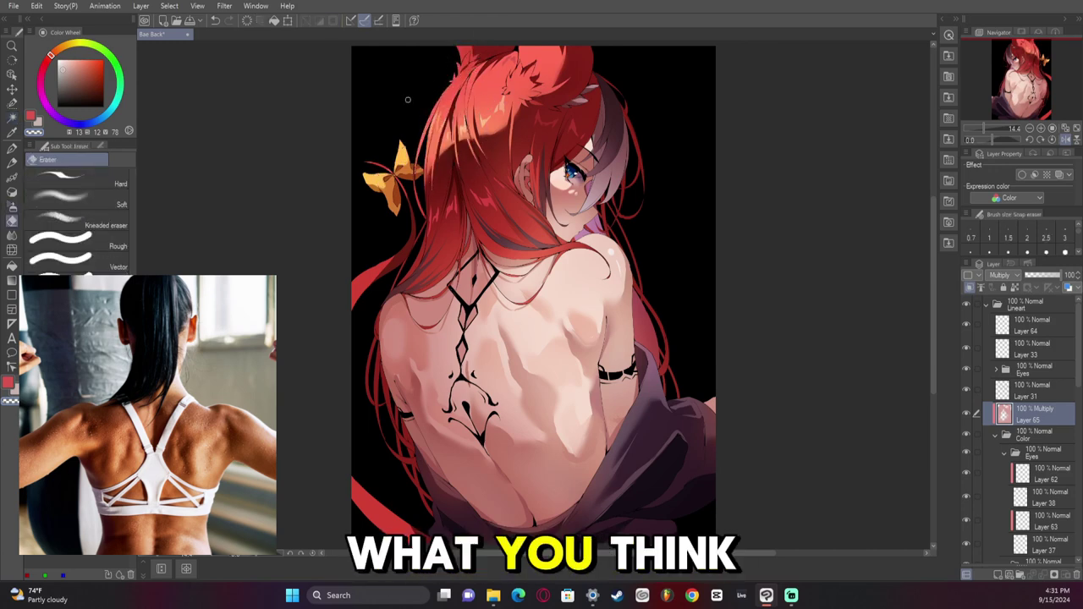
# Flip the canvas view horizontally to check the figure's lighting
pyautogui.click(1063, 128)
pyautogui.press('b')
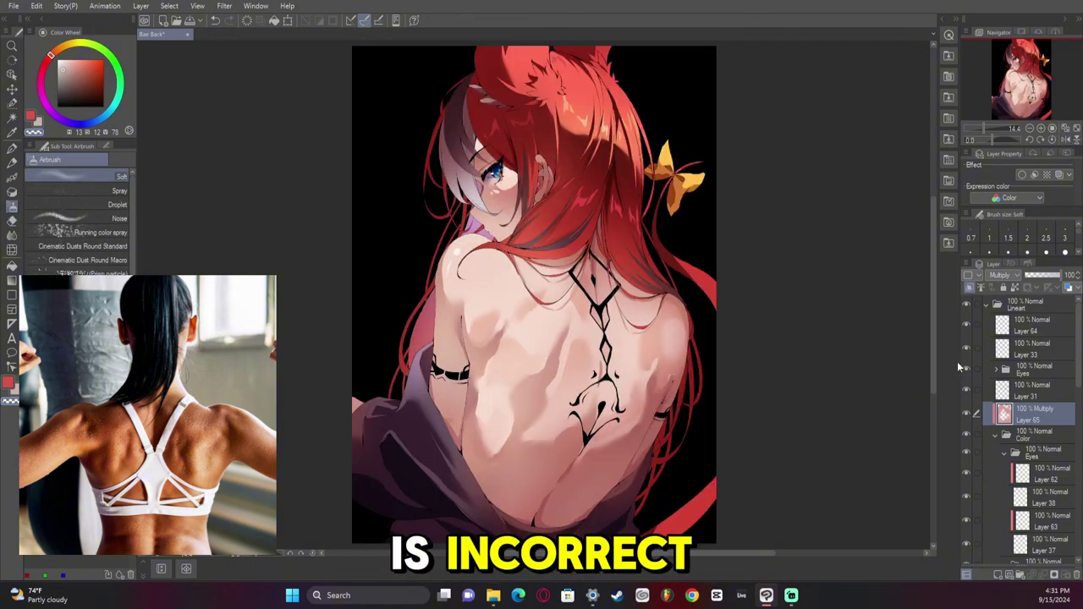
pyautogui.press('j')
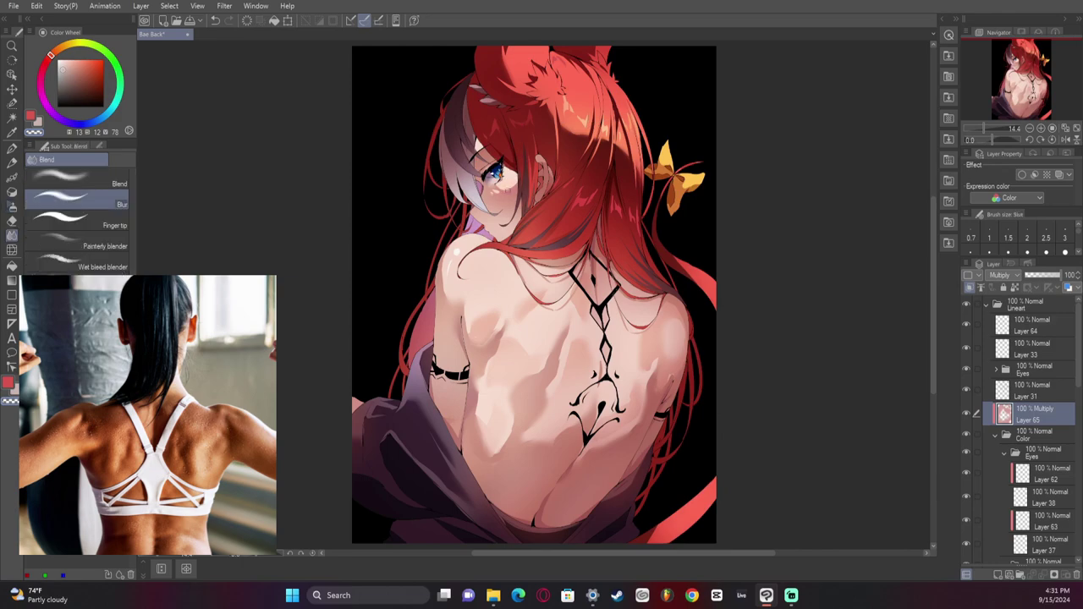
pyautogui.press('e')
pyautogui.press('j')
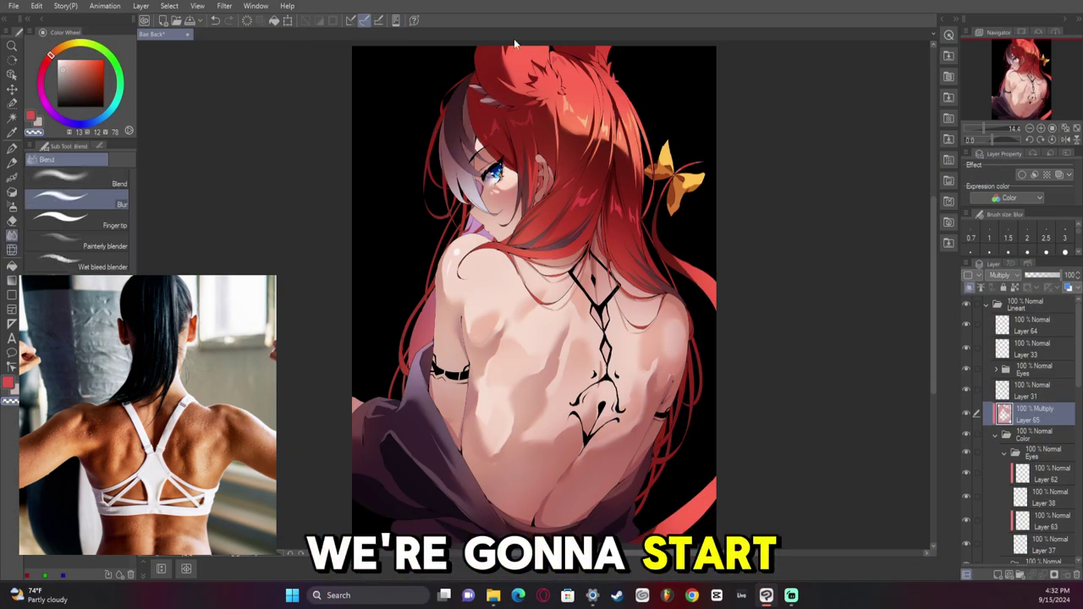
pyautogui.click(1076, 140)
pyautogui.click(1077, 139)
# Auto-select the purple cloth beside the banded arm and at its lower fold, remove the multiply shading there, and deselect
pyautogui.press('w')
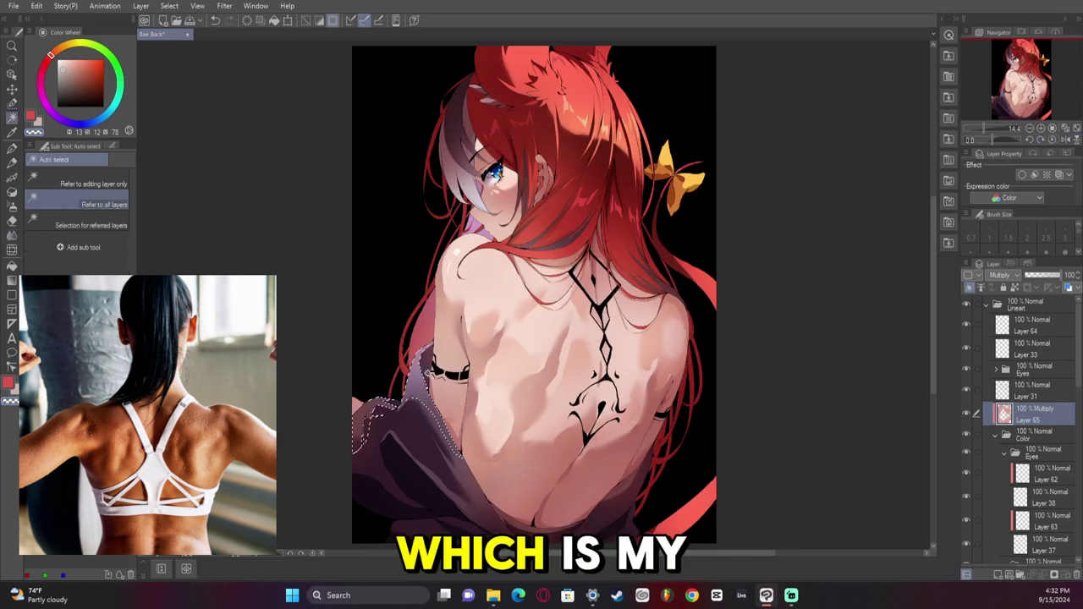
pyautogui.press('Delete')
pyautogui.hotkey('ctrl', 'd')
pyautogui.press('j')
pyautogui.press('w')
pyautogui.click(638, 464)
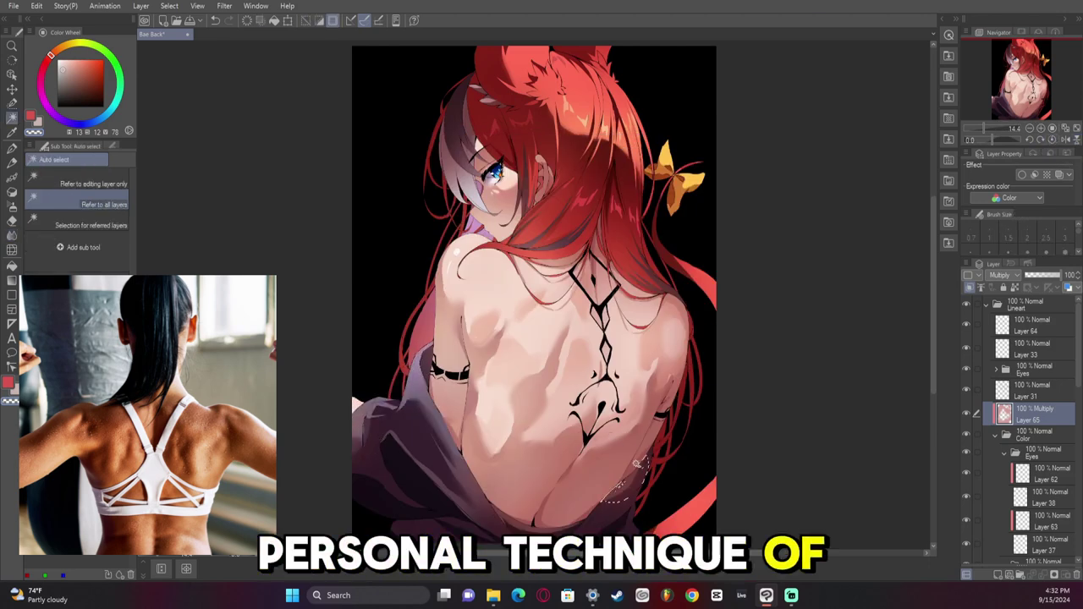
pyautogui.hotkey('ctrl', 'd')
pyautogui.press('j')
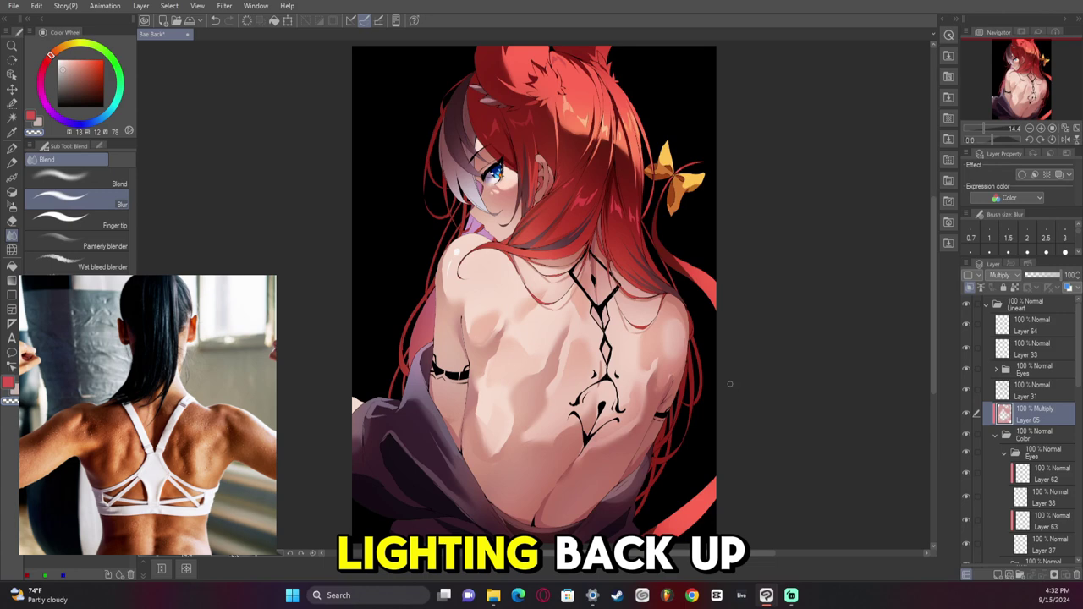
# Select the ear area, erase the multiply shading from its lit part, and deselect
pyautogui.press('w')
pyautogui.press('m')
pyautogui.moveTo(543, 177); pyautogui.dragTo(549, 199)
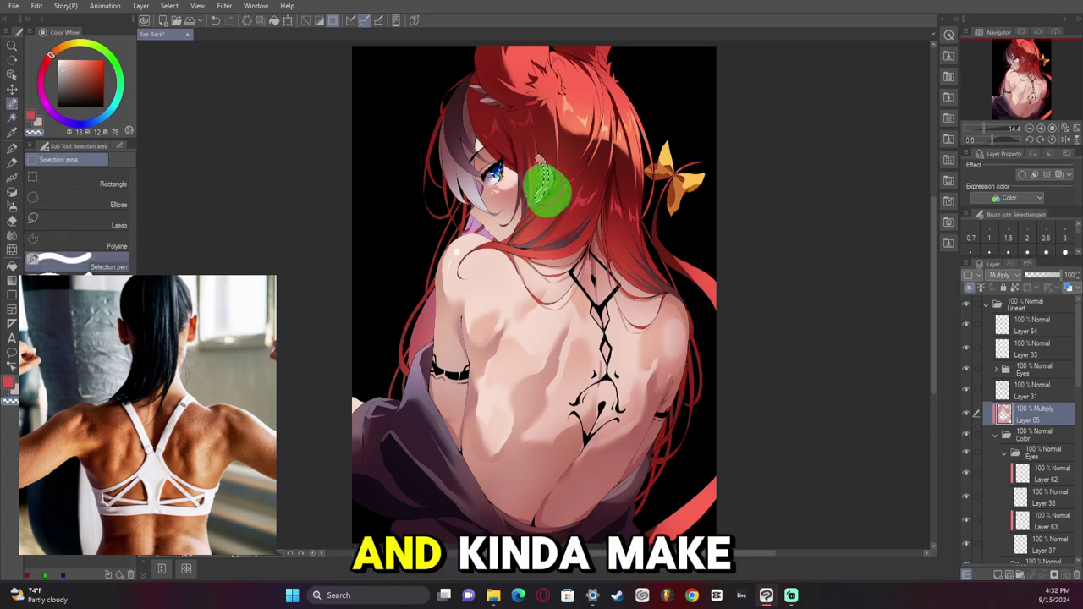
pyautogui.hotkey('ctrl', 'd')
pyautogui.press('w')
pyautogui.click(547, 179)
pyautogui.press('m')
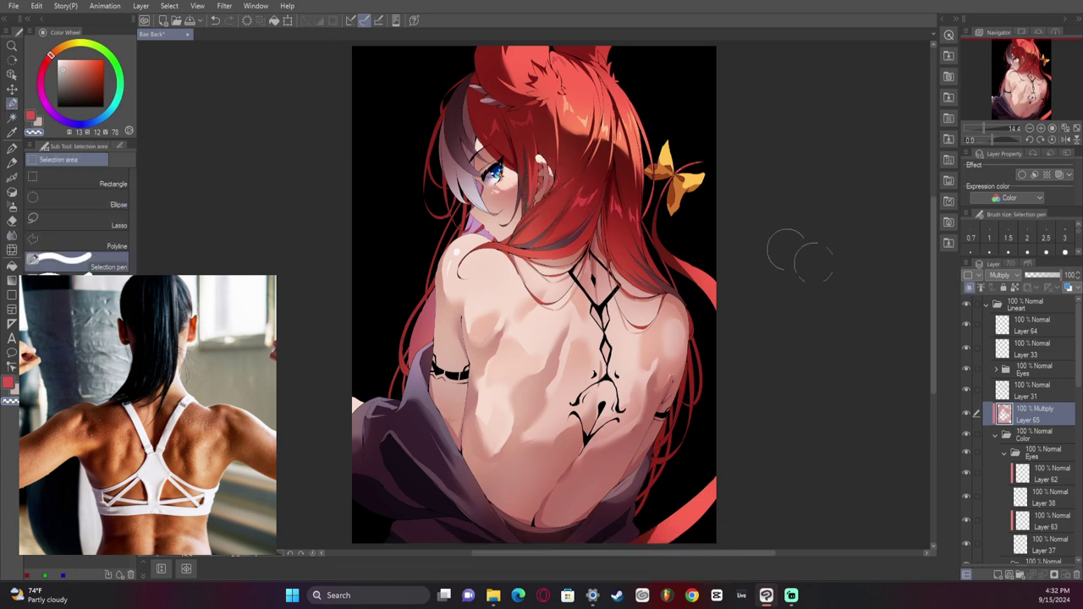
pyautogui.press('b')
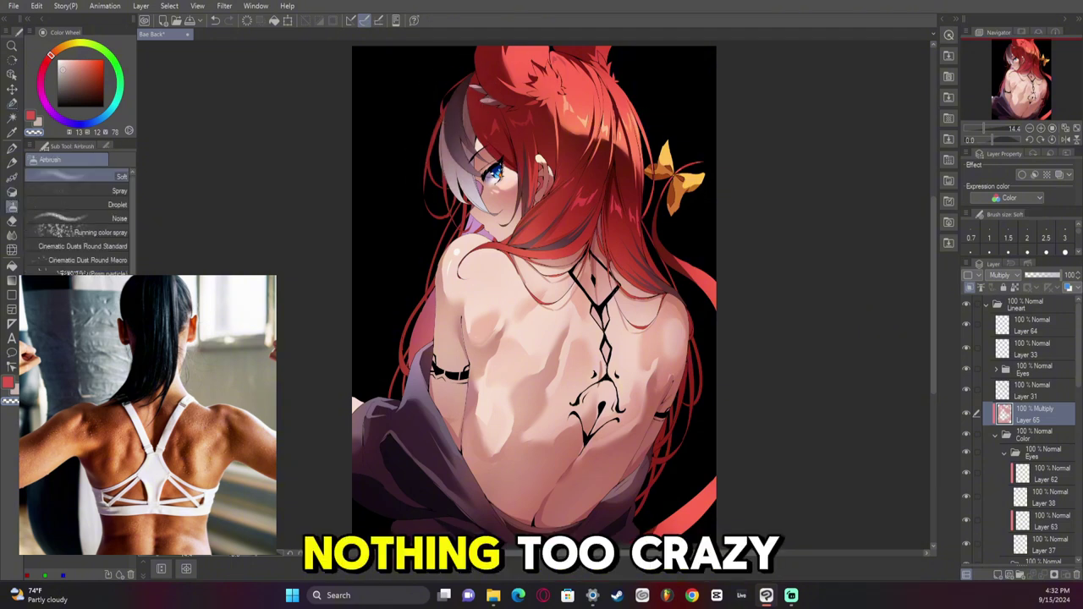
pyautogui.click(1066, 141)
pyautogui.click(1066, 142)
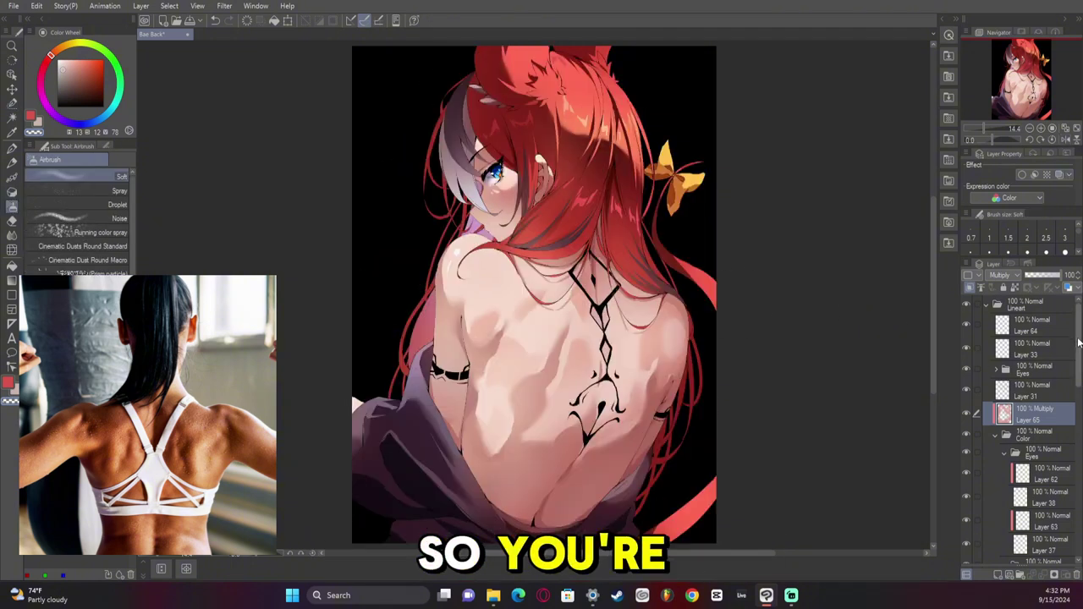
# Create a new top layer set to Add (Glow), airbrush warm light over the shoulder and back, and undo the last stroke
pyautogui.click(1035, 326)
pyautogui.hotkey('ctrl', 'shift', 'n')
pyautogui.click(1004, 275)
pyautogui.click(1006, 415)
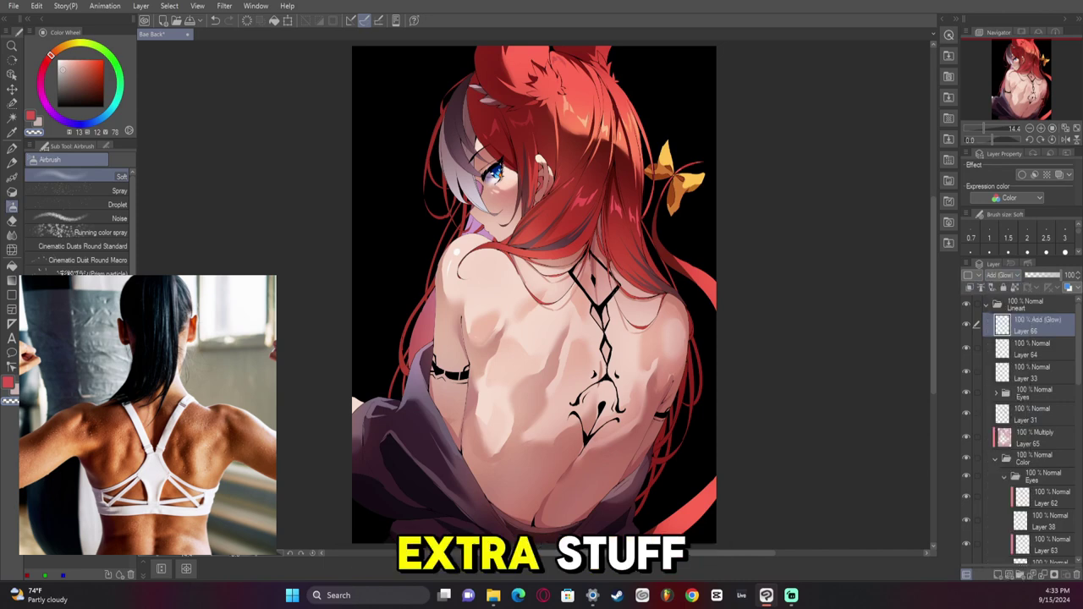
pyautogui.moveTo(471, 292); pyautogui.dragTo(487, 331)
pyautogui.moveTo(539, 306)
pyautogui.mouseDown()
pyautogui.moveTo(535, 414)
pyautogui.moveTo(497, 424)
pyautogui.mouseUp()
pyautogui.hotkey('ctrl', 'z')
# Choose a bright blue and softly airbrush cool light over the purple cloth with an enlarged Soft airbrush
pyautogui.click(105, 116)
pyautogui.press('p')
pyautogui.press('m')
pyautogui.click(13, 207)
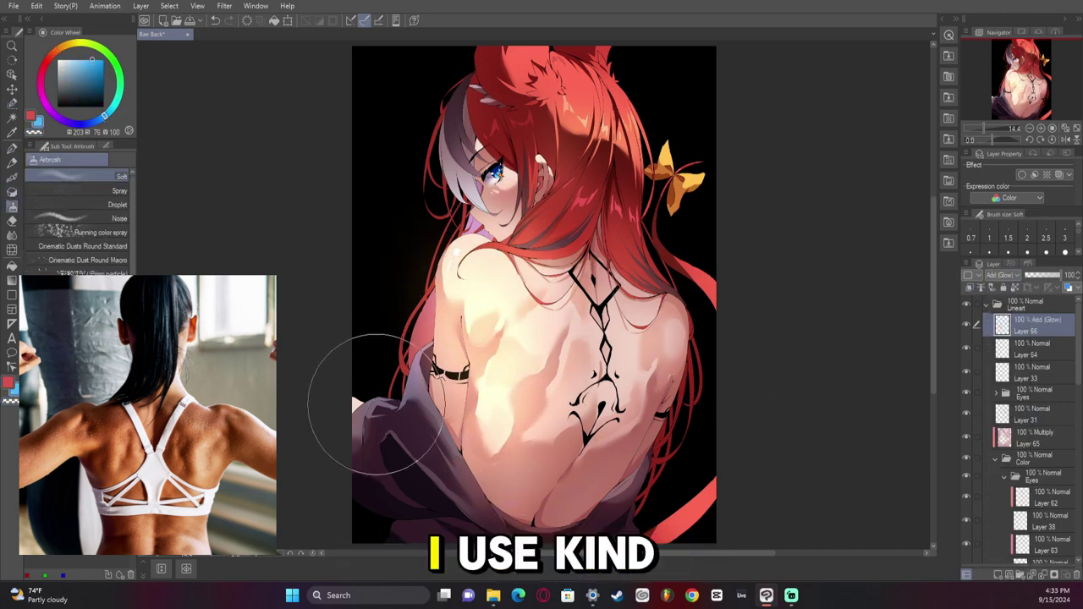
pyautogui.moveTo(380, 404)
pyautogui.mouseDown()
pyautogui.moveTo(413, 390)
pyautogui.moveTo(435, 433)
pyautogui.mouseUp()
pyautogui.press(']')
pyautogui.moveTo(369, 507)
pyautogui.mouseDown()
pyautogui.moveTo(373, 532)
pyautogui.moveTo(423, 262)
pyautogui.mouseUp()
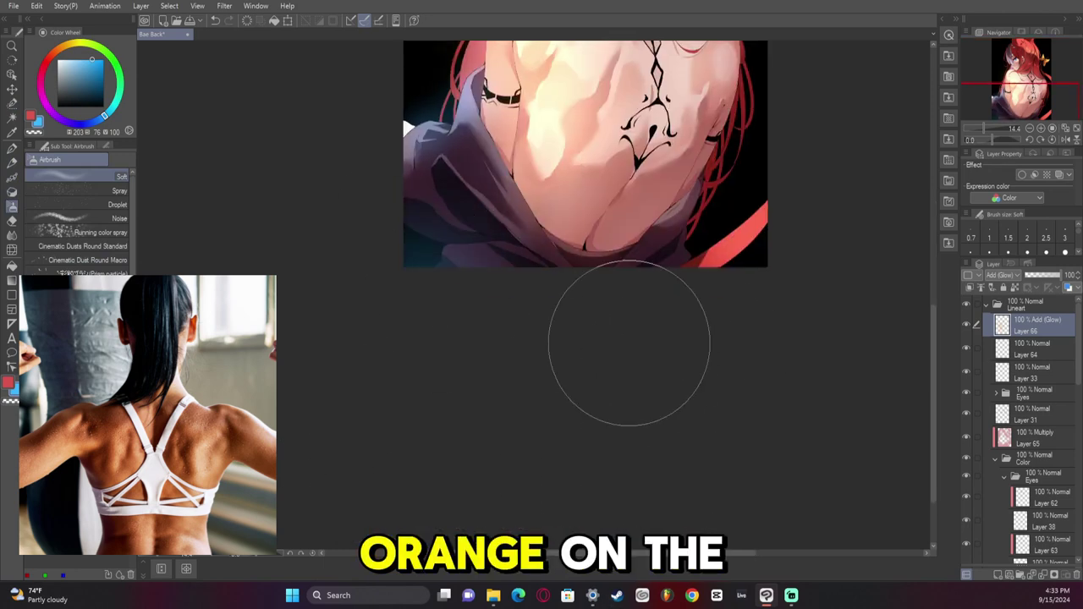
# Airbrush a soft orange glow over the red shape at the canvas's lower corner and across the crown and back hair
pyautogui.moveTo(703, 271); pyautogui.dragTo(736, 242)
pyautogui.moveTo(800, 79); pyautogui.dragTo(714, 339)
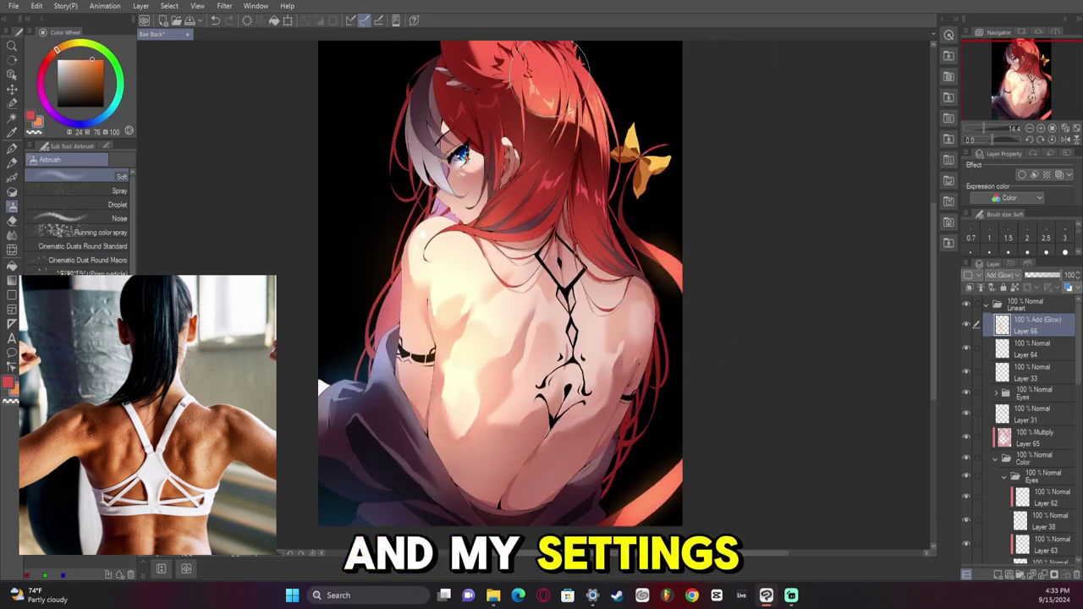
pyautogui.moveTo(525, 72); pyautogui.dragTo(656, 152)
# Sample the pale hair streak's colour with the Add (Glow) layer active and take up the pen
pyautogui.click(1035, 435)
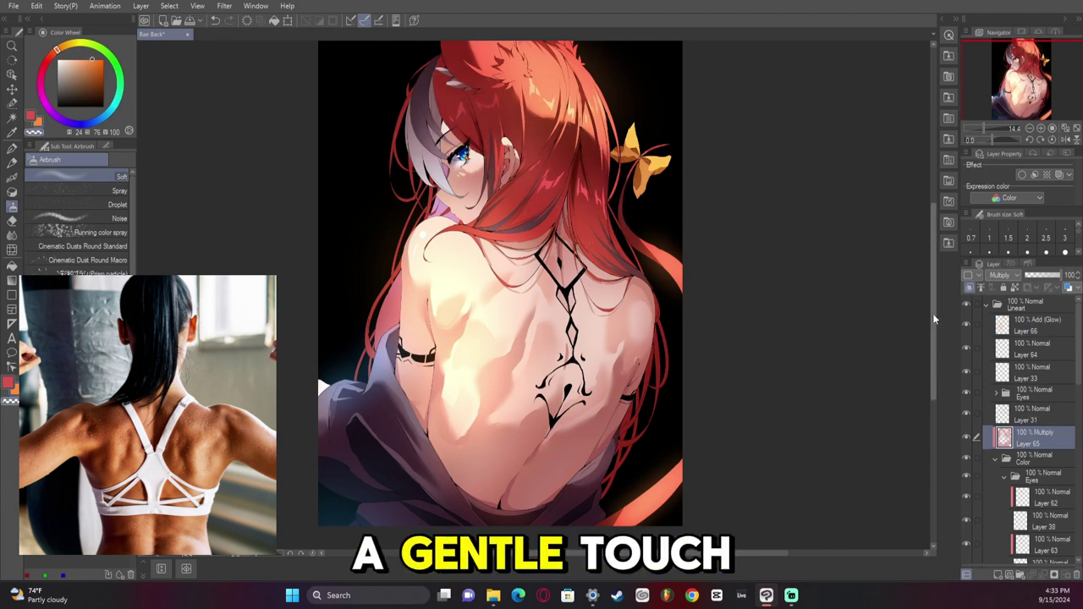
pyautogui.click(1035, 325)
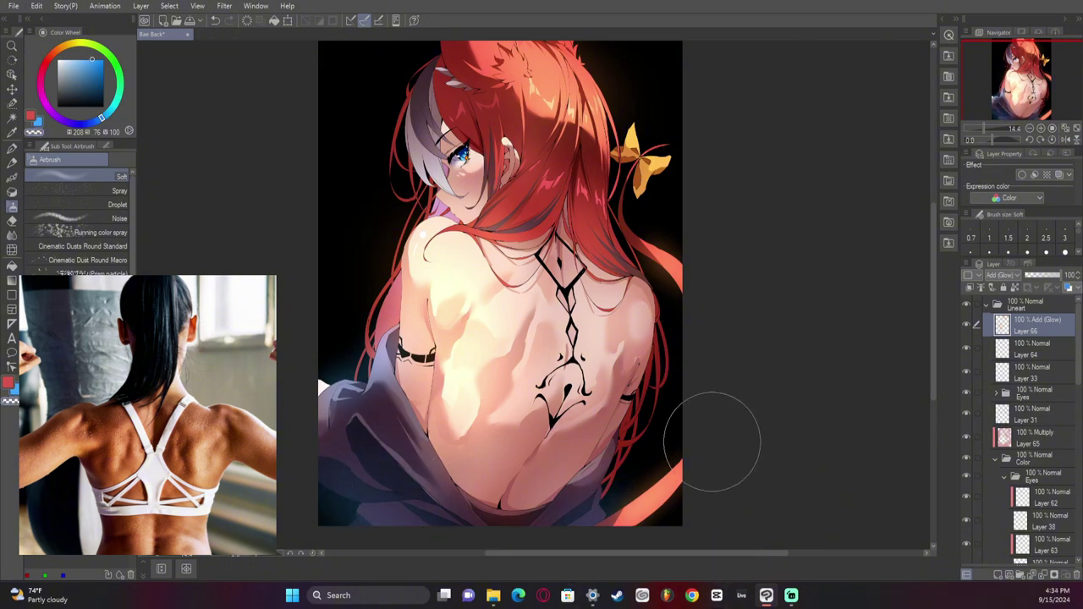
pyautogui.click(1043, 439)
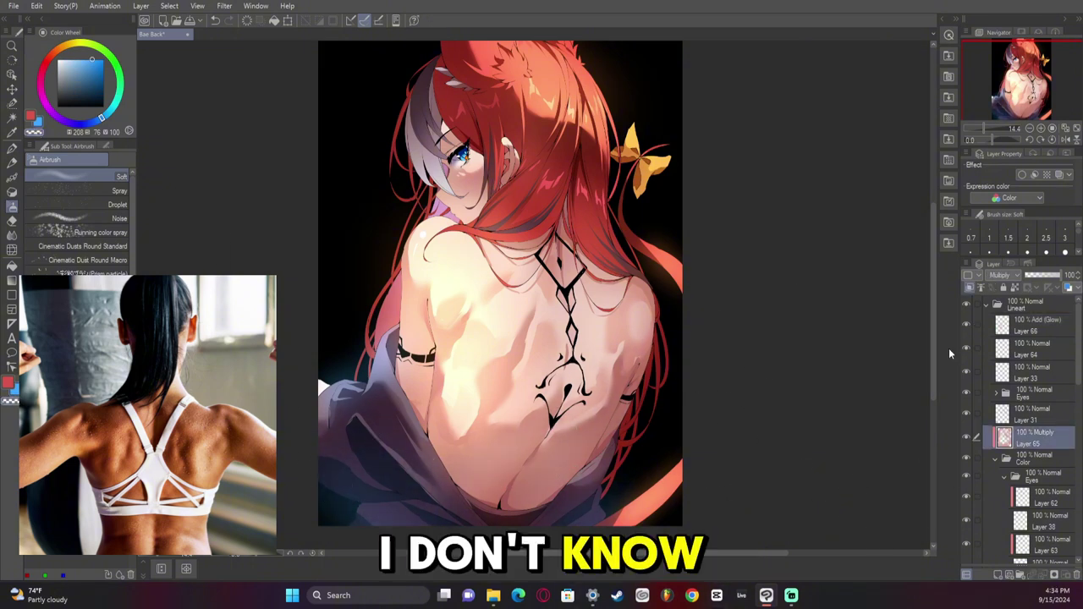
pyautogui.press('i')
pyautogui.click(1035, 325)
pyautogui.click(416, 144)
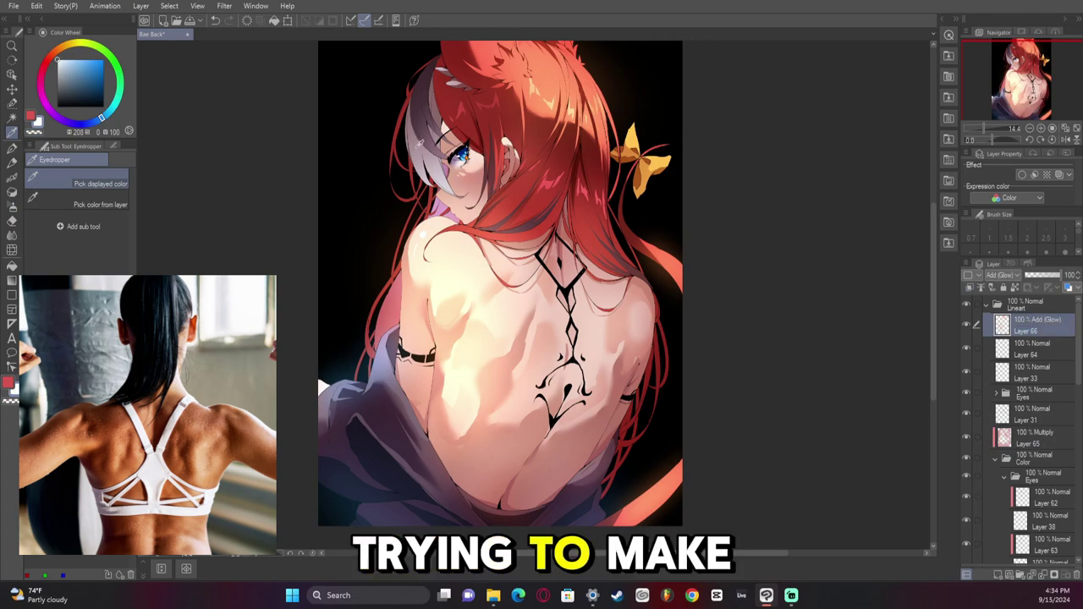
pyautogui.press('p')
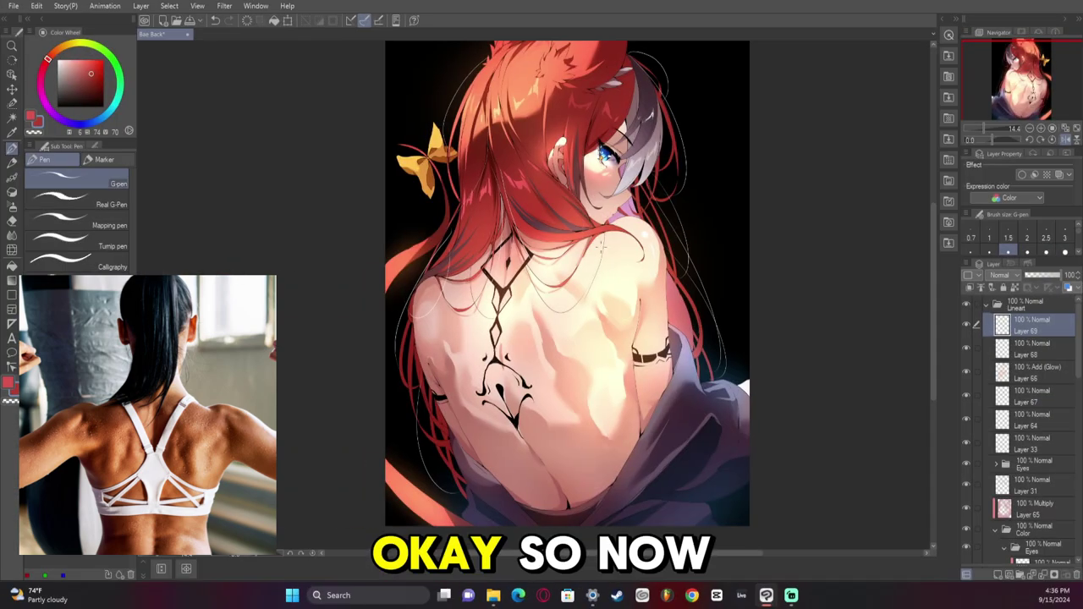
# Create a new raster layer just above the Paper layer for the background
pyautogui.keyDown('alt'); pyautogui.click(532, 256); pyautogui.keyUp('alt')
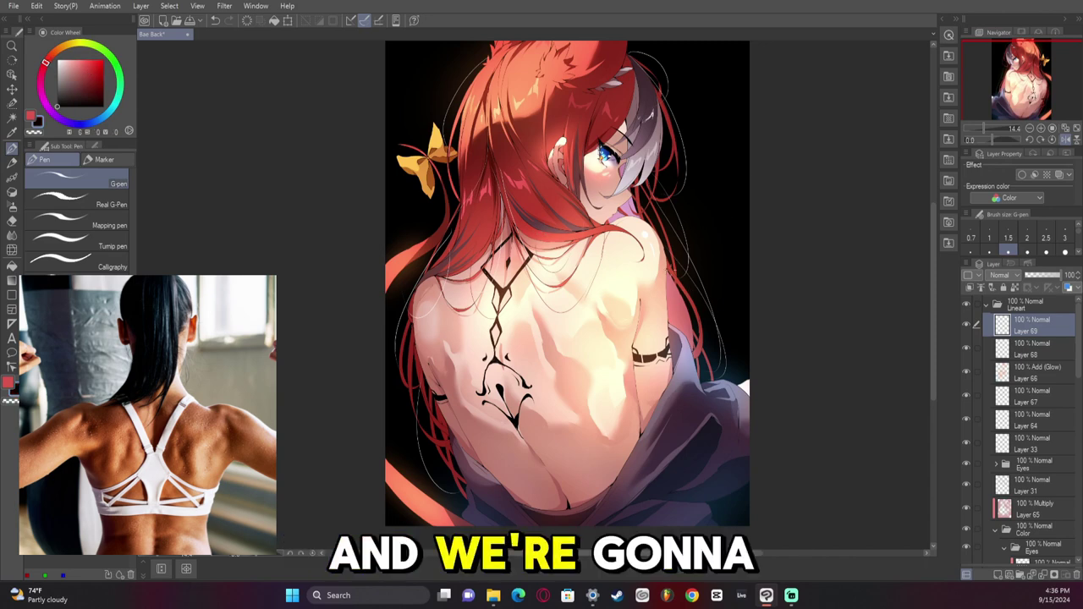
pyautogui.click(1065, 140)
pyautogui.scroll(-10, 1024, 423)
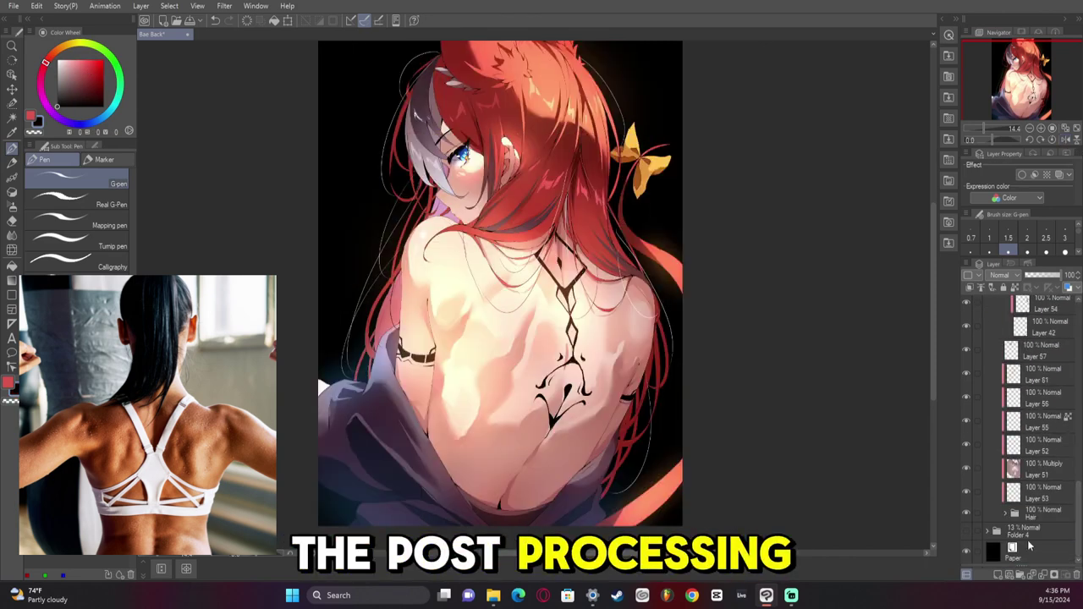
pyautogui.click(997, 551)
pyautogui.hotkey('ctrl', 'shift', 'n')
# Draw a large white filled circle behind the character's head and upper back with the Ellipse tool
pyautogui.click(12, 292)
pyautogui.click(80, 321)
pyautogui.click(101, 146)
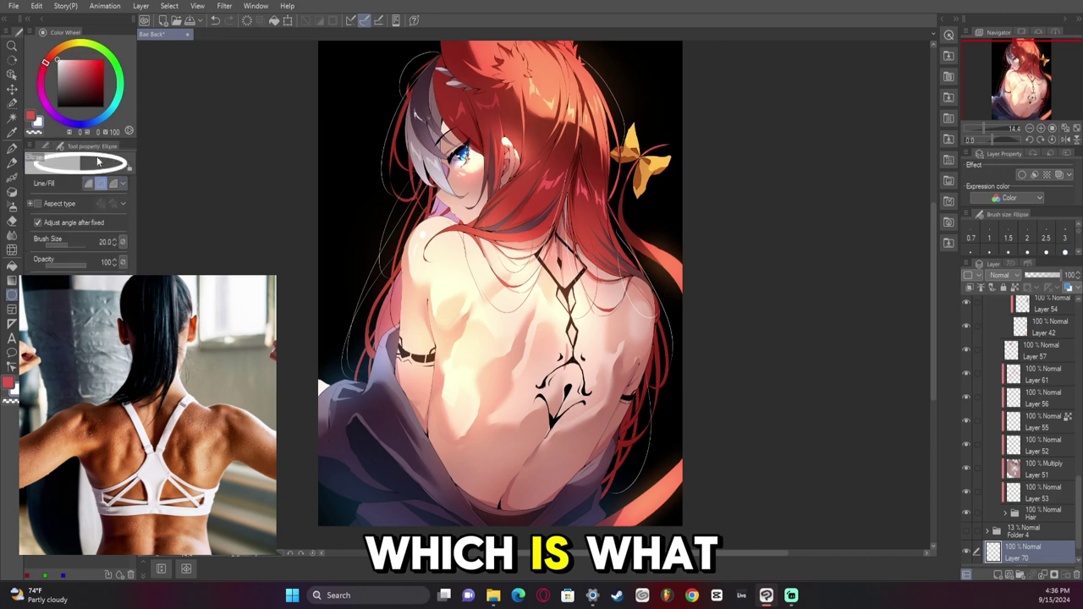
pyautogui.click(89, 183)
pyautogui.moveTo(356, 115); pyautogui.dragTo(672, 437)
pyautogui.moveTo(650, 283); pyautogui.dragTo(641, 269)
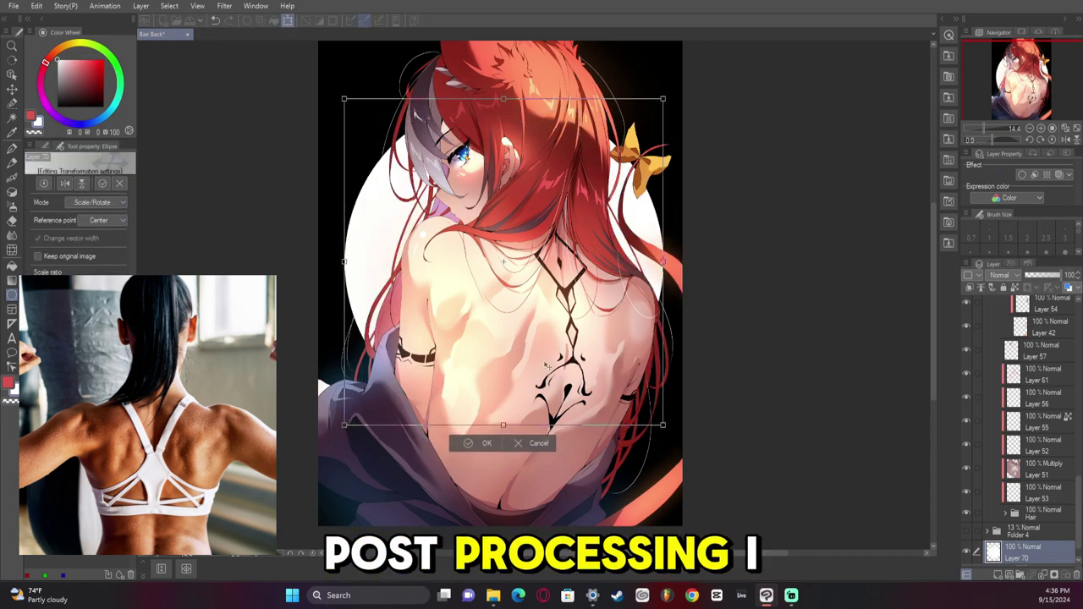
pyautogui.press('Return')
# On an Add (Glow) layer at the bottom of the stack, airbrush a light-blue glow around the white circle's rim
pyautogui.click(1005, 275)
pyautogui.click(1002, 409)
pyautogui.click(103, 116)
pyautogui.click(86, 61)
pyautogui.click(12, 207)
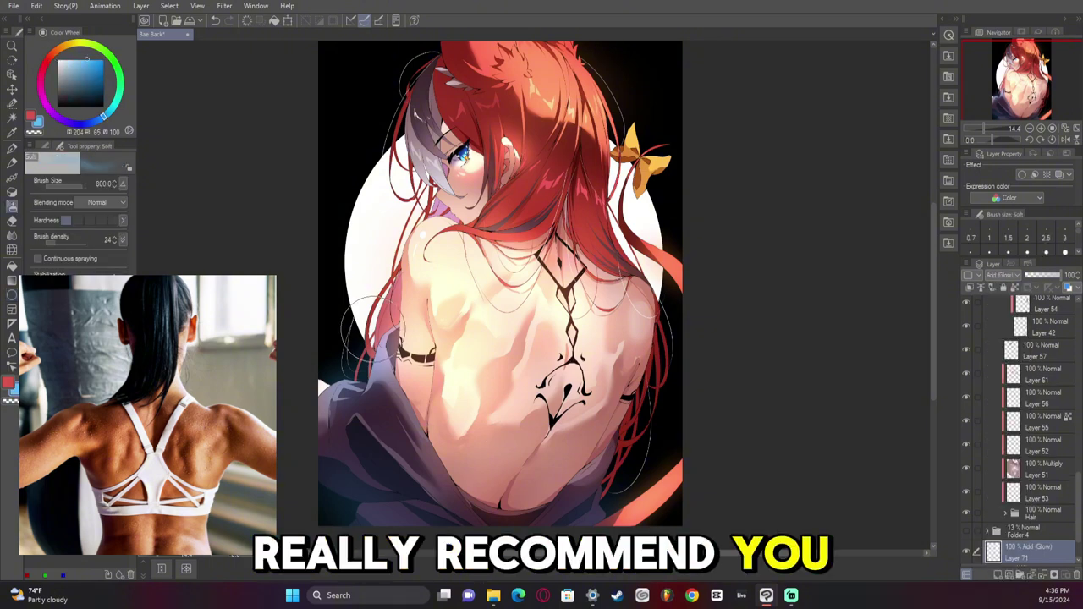
pyautogui.moveTo(391, 144)
pyautogui.mouseDown()
pyautogui.moveTo(654, 318)
pyautogui.moveTo(645, 194)
pyautogui.mouseUp()
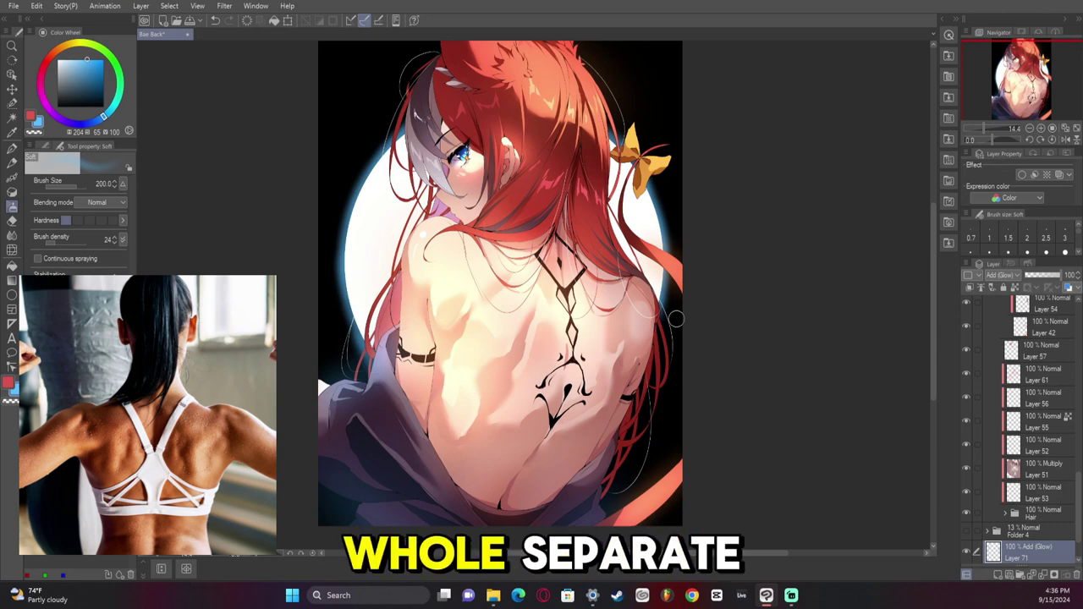
# Add a Tone Curve correction layer at the top of the Lineart folder and raise the red channel's highlights
pyautogui.moveTo(1079, 520); pyautogui.dragTo(1079, 348)
pyautogui.click(1040, 323)
pyautogui.click(141, 7)
pyautogui.moveTo(208, 48)
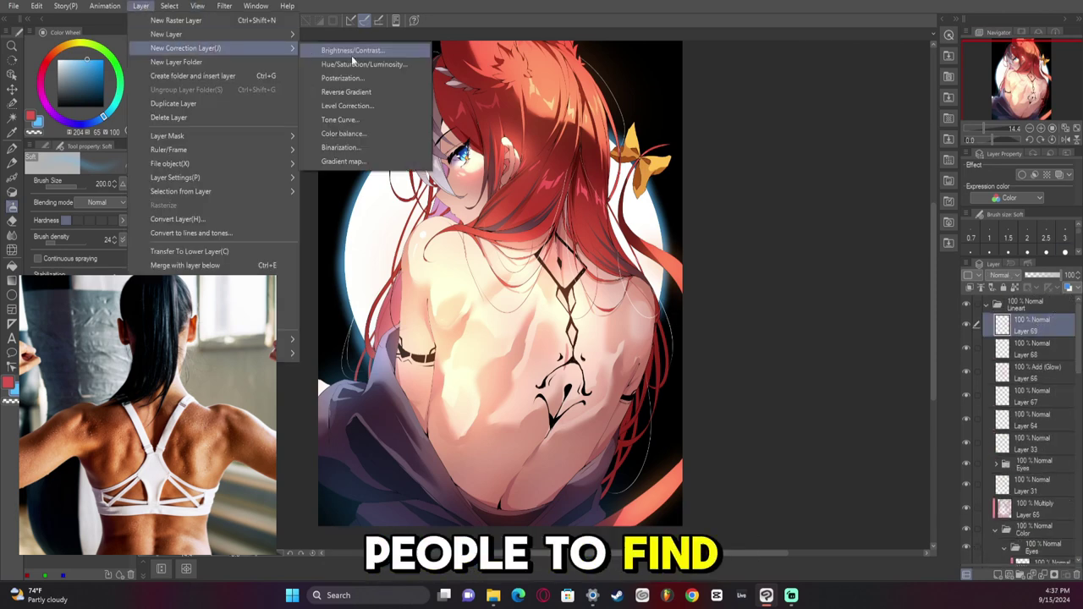
pyautogui.click(340, 118)
pyautogui.click(809, 104)
pyautogui.click(779, 129)
pyautogui.moveTo(907, 150); pyautogui.dragTo(901, 139)
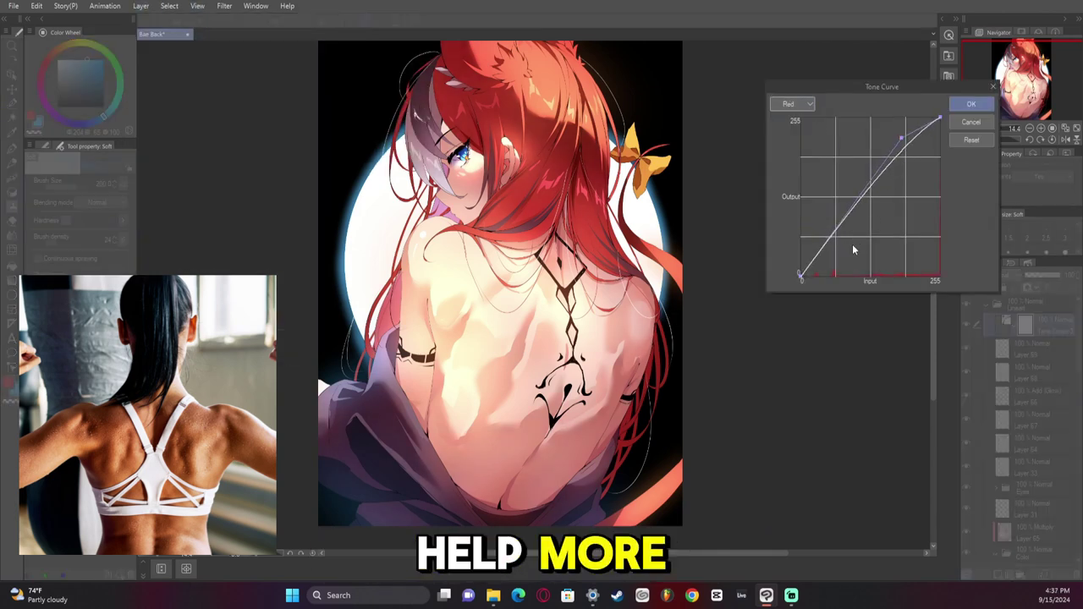
# Adjust the tone curve's blue channel, lifting the shadows and slightly lowering the highlights, and apply the correction
pyautogui.click(807, 105)
pyautogui.click(783, 153)
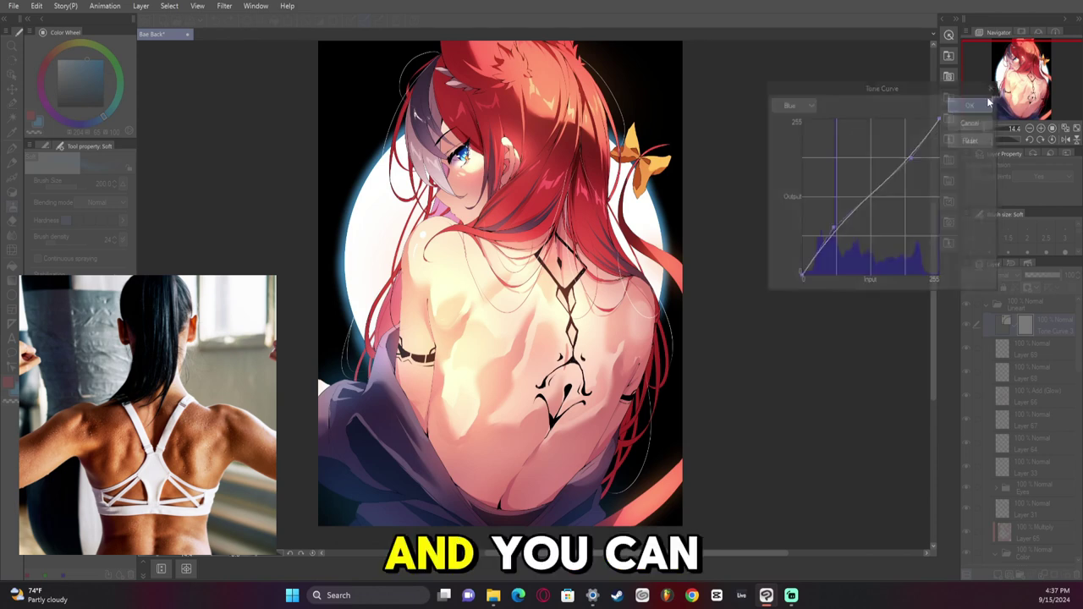
pyautogui.press('Return')
# Choose black for the stray-hair layer below the tone curve, and move the Add (Glow) layer above the Lineart folder
pyautogui.click(1031, 349)
pyautogui.click(58, 107)
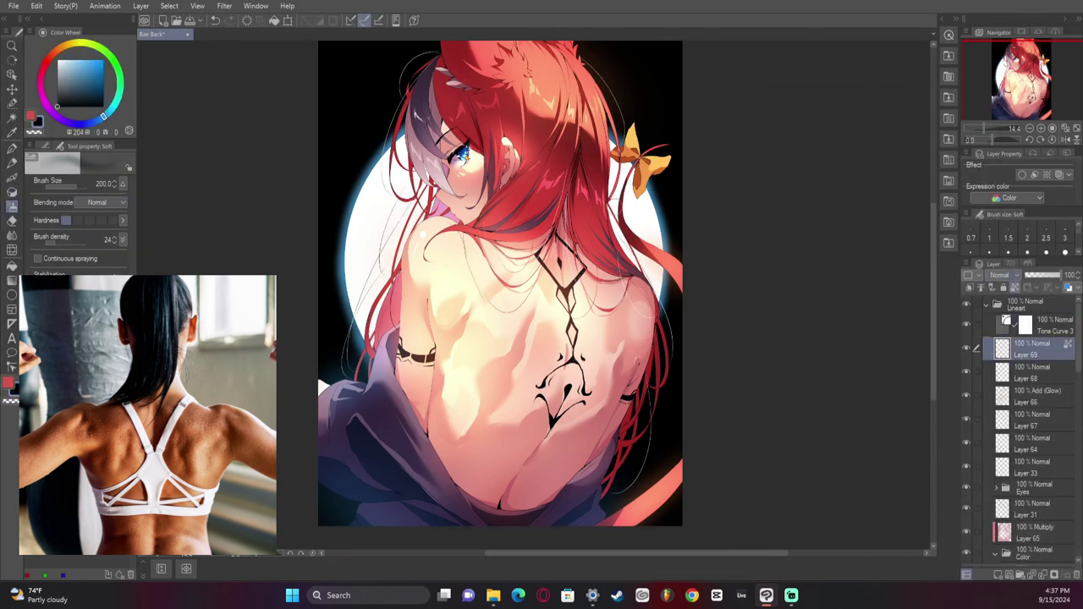
pyautogui.moveTo(1037, 396); pyautogui.dragTo(1034, 303)
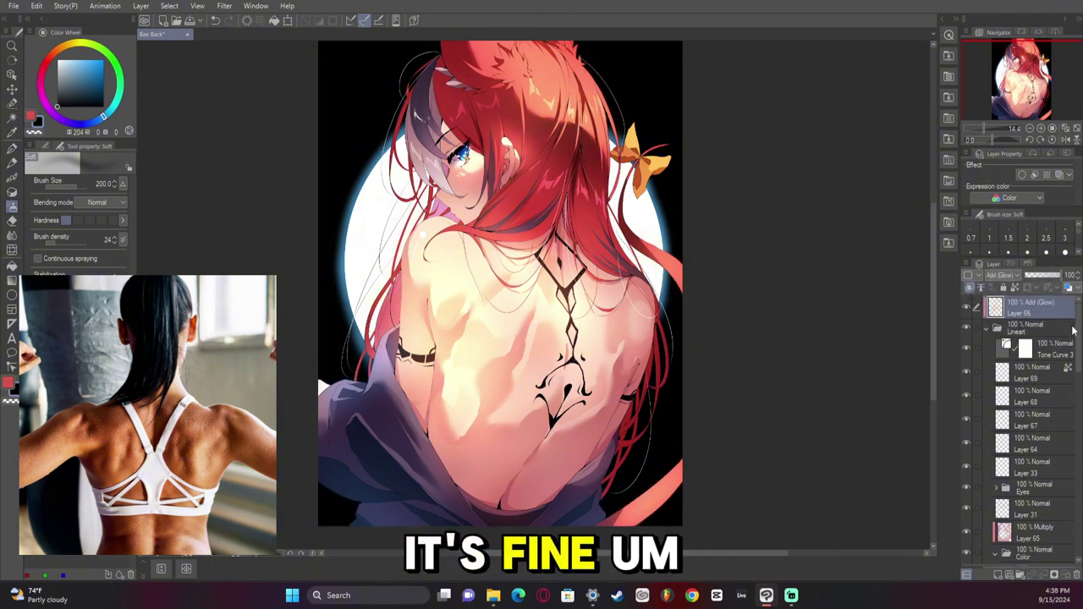
# Create a new raster layer above the Add (Glow) layer and choose white as the drawing colour
pyautogui.click(1050, 372)
pyautogui.click(1034, 308)
pyautogui.click(998, 575)
pyautogui.click(57, 59)
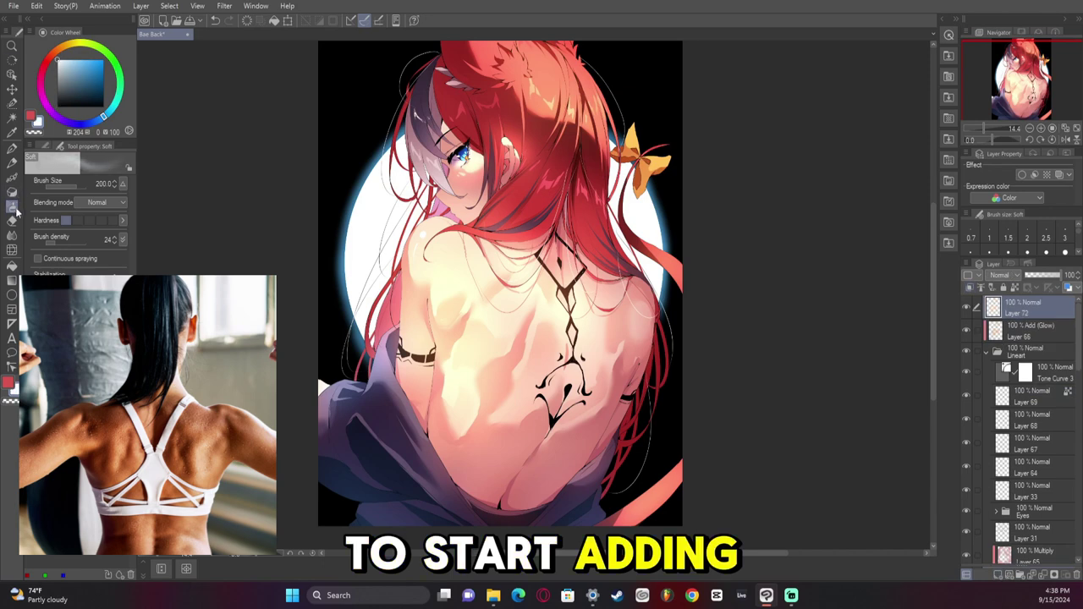
# Spray white speckles over both sides of the black background on the new layer with the Droplet airbrush at size 2000
pyautogui.click(53, 146)
pyautogui.click(90, 205)
pyautogui.click(107, 147)
pyautogui.moveTo(364, 89); pyautogui.dragTo(375, 255)
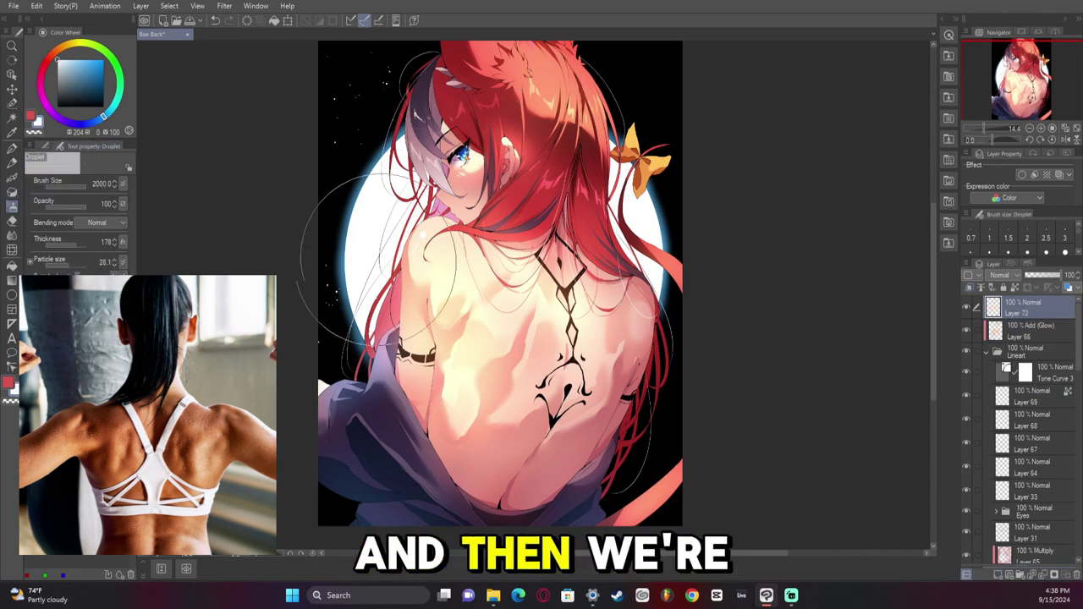
pyautogui.moveTo(736, 68); pyautogui.dragTo(641, 482)
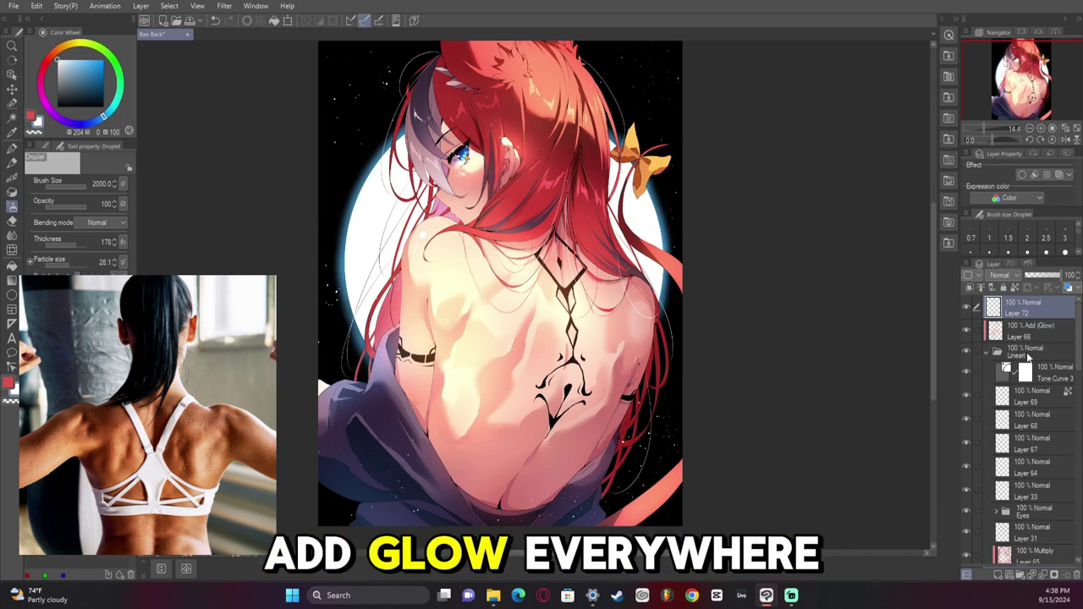
# Group the Multiply layer and the Color folder into a new folder below Layer 31
pyautogui.scroll(-3, 1028, 358)
pyautogui.click(1034, 408)
pyautogui.click(1037, 428)
pyautogui.hotkey('ctrl', 'g')
pyautogui.moveTo(1031, 471); pyautogui.dragTo(1036, 431)
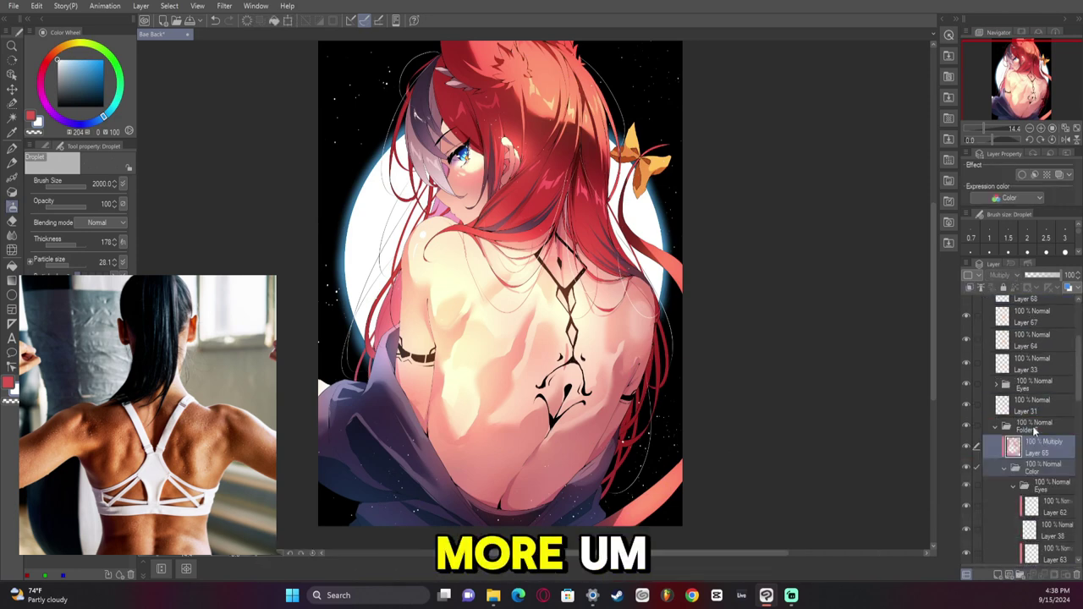
# Duplicate the new colour folder and flatten the copy into a single layer above Layer 31
pyautogui.click(996, 431)
pyautogui.rightClick(1027, 470)
pyautogui.click(1003, 317)
pyautogui.click(639, 234)
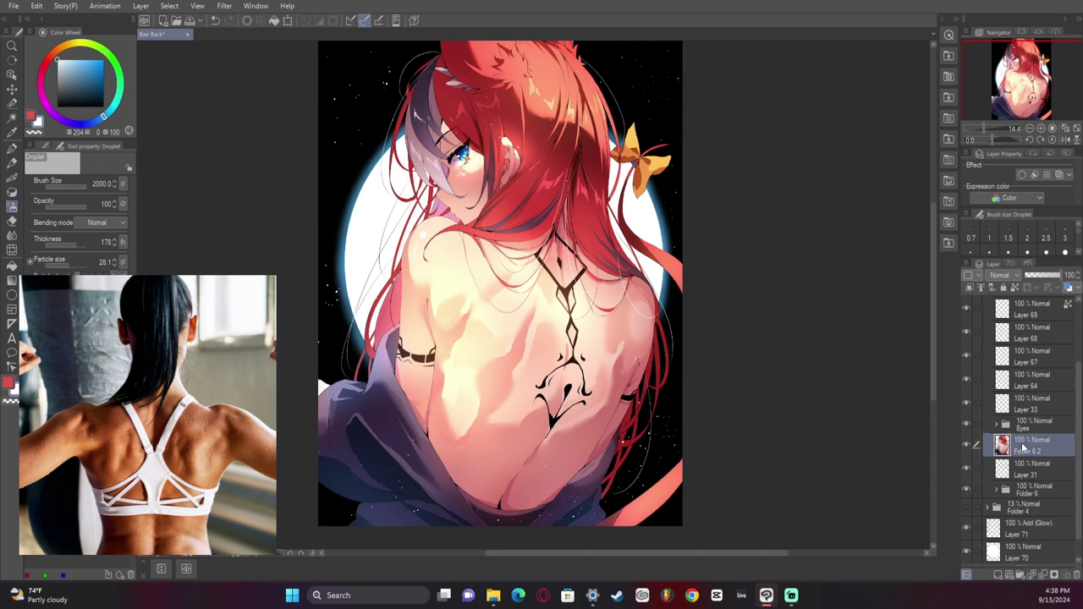
# Apply a blur filter to the flattened copy of the colour folder
pyautogui.click(225, 6)
pyautogui.moveTo(296, 35)
pyautogui.click(345, 37)
pyautogui.click(954, 267)
# Raise the blurred copy's saturation to 85 and clip it to the layer below
pyautogui.hotkey('ctrl', 'u')
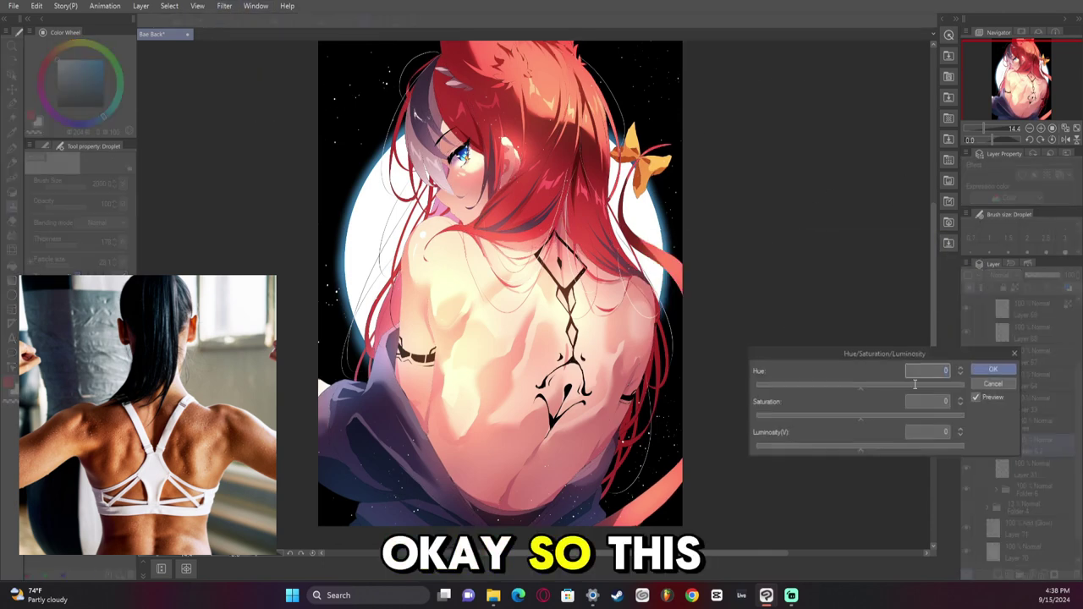
pyautogui.moveTo(861, 418); pyautogui.dragTo(949, 417)
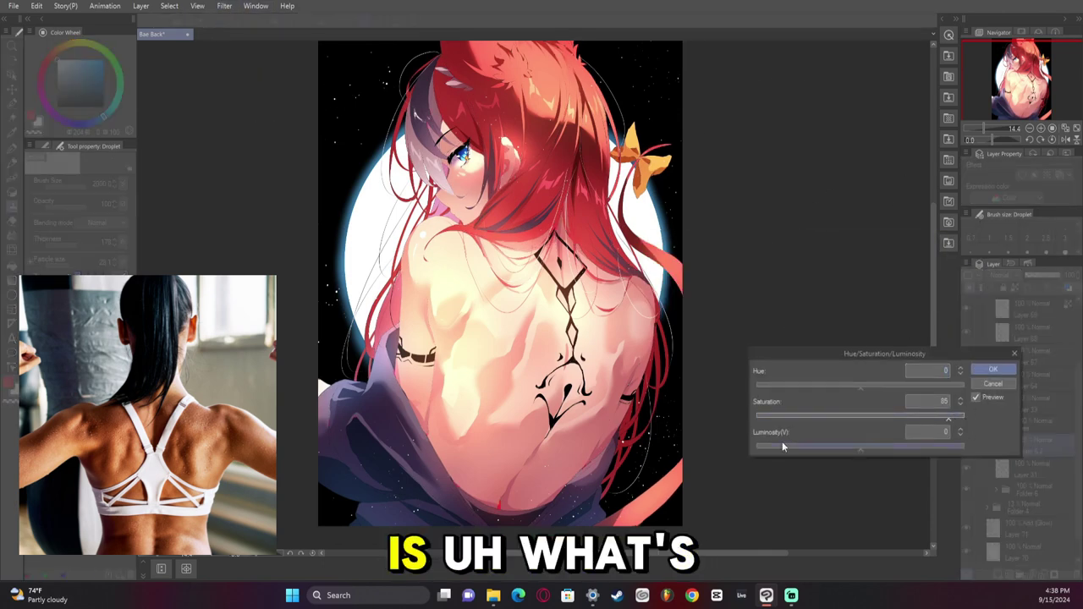
pyautogui.click(993, 370)
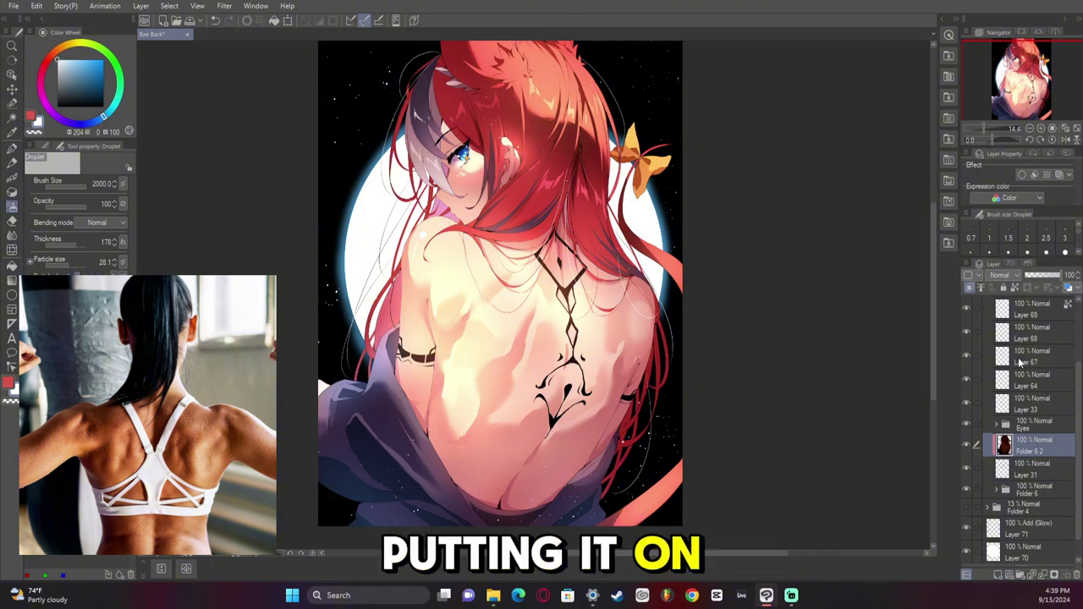
# Add a Color Balance correction layer above the top layer and shift its highlights toward yellow at -4
pyautogui.scroll(3, 1019, 359)
pyautogui.click(1031, 307)
pyautogui.click(140, 6)
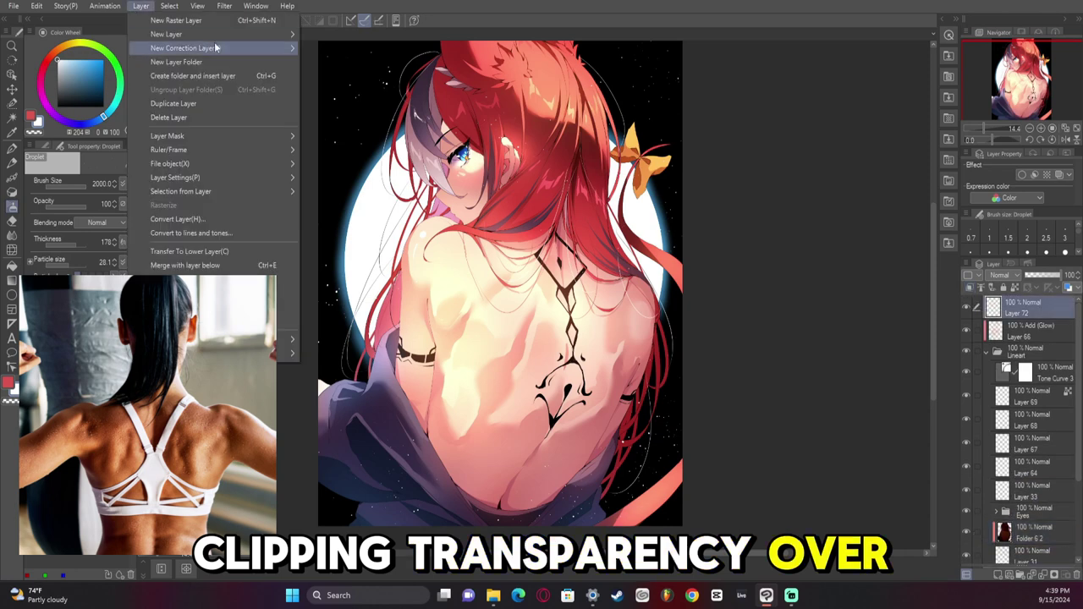
pyautogui.moveTo(218, 49)
pyautogui.click(364, 134)
pyautogui.click(869, 277)
pyautogui.moveTo(822, 244); pyautogui.dragTo(818, 244)
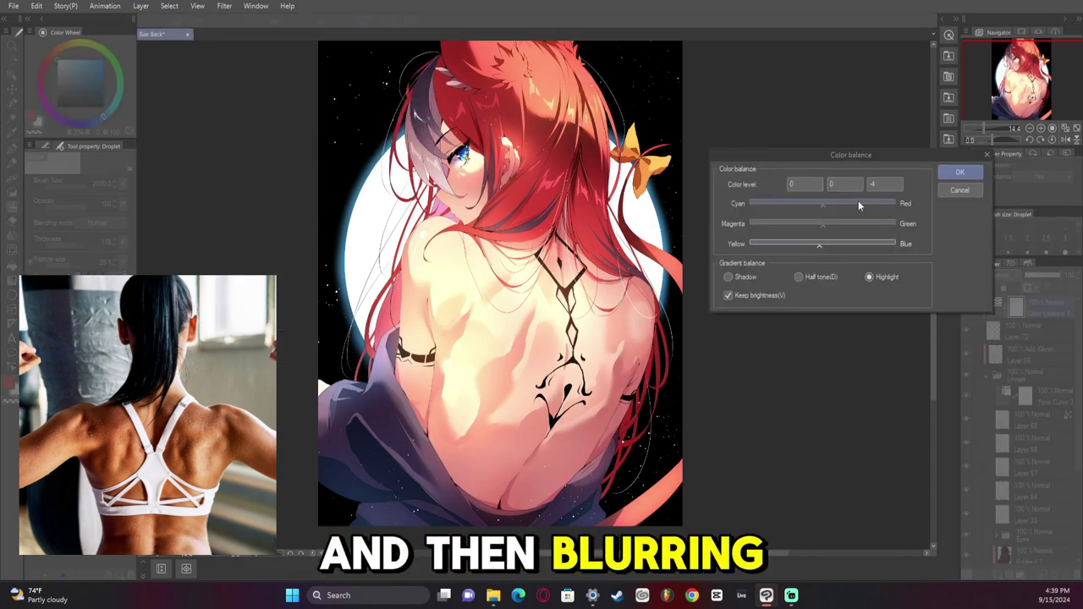
# Shift the colour balance highlights toward red and the shadows toward blue at 18, and apply the correction
pyautogui.moveTo(858, 203); pyautogui.dragTo(842, 206)
pyautogui.click(738, 278)
pyautogui.moveTo(824, 246); pyautogui.dragTo(838, 244)
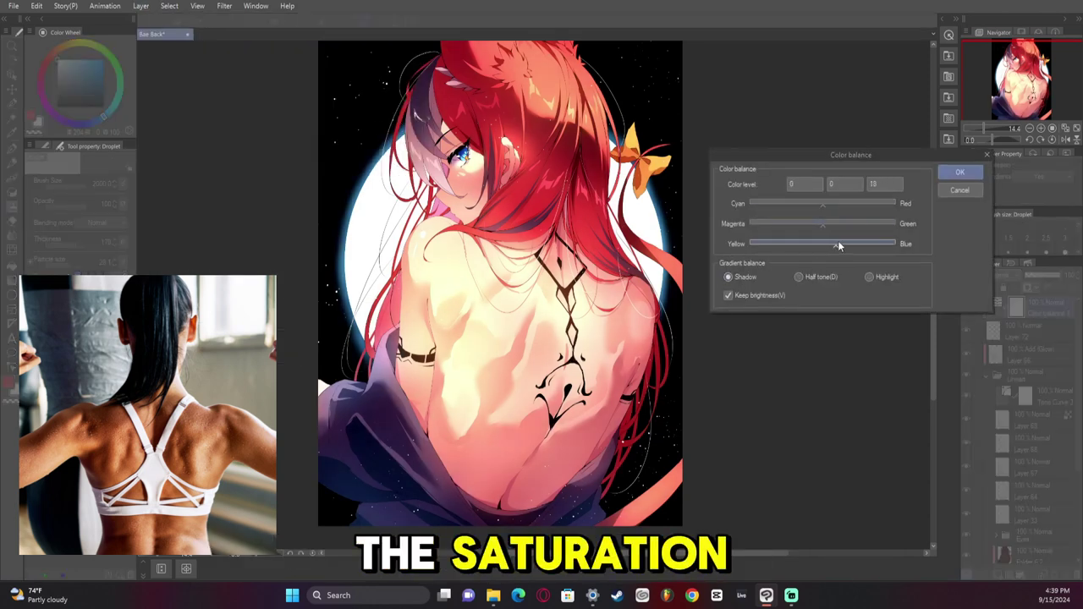
pyautogui.click(766, 295)
pyautogui.click(982, 171)
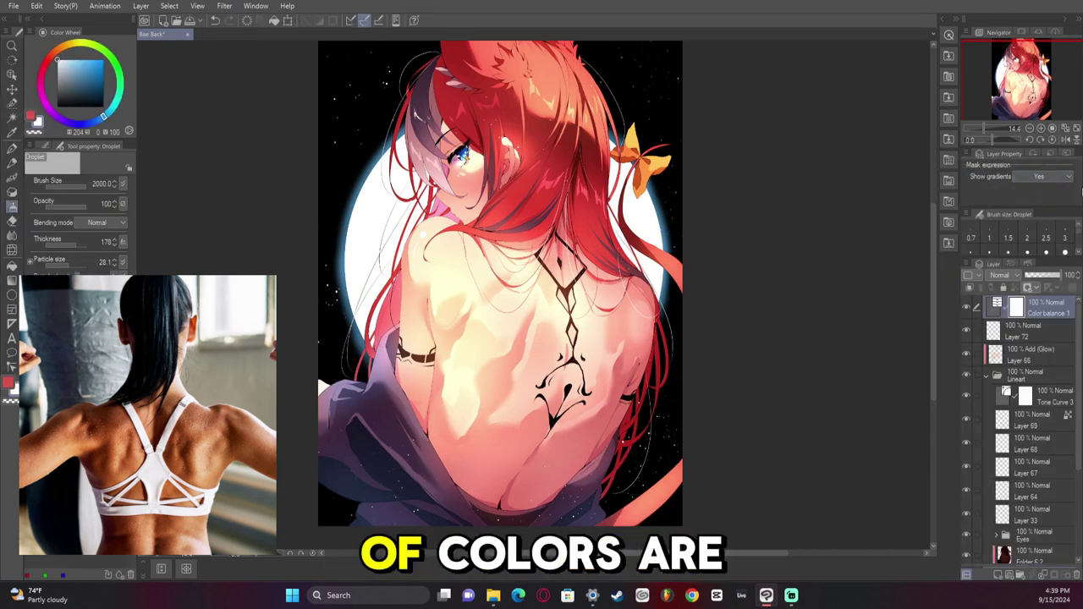
pyautogui.click(1028, 359)
pyautogui.moveTo(1047, 275); pyautogui.dragTo(1055, 276)
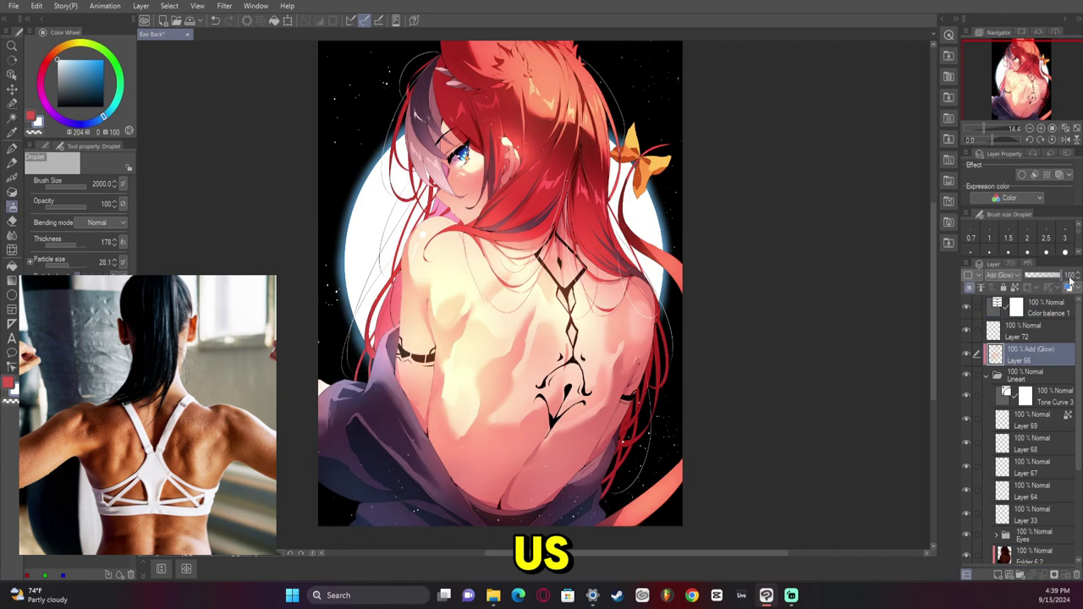
pyautogui.click(1048, 313)
# Add an unclipped raster layer directly above the Add (Glow) layer
pyautogui.click(1030, 351)
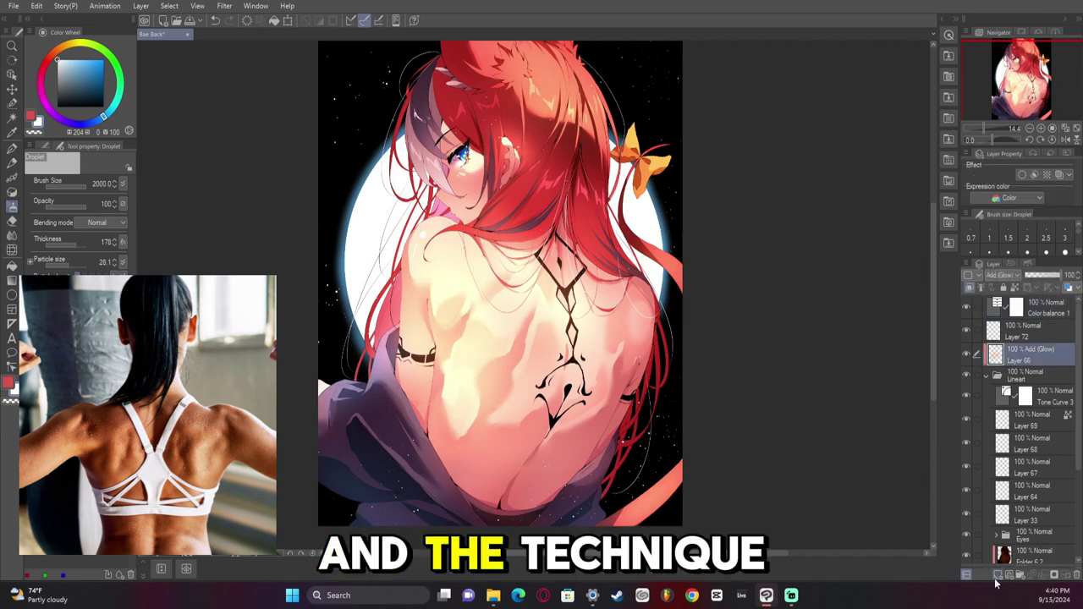
pyautogui.click(998, 575)
pyautogui.click(969, 288)
# Create a Level Correction layer and move it directly above the Add (Glow) layer
pyautogui.click(1045, 309)
pyautogui.click(146, 7)
pyautogui.moveTo(250, 50)
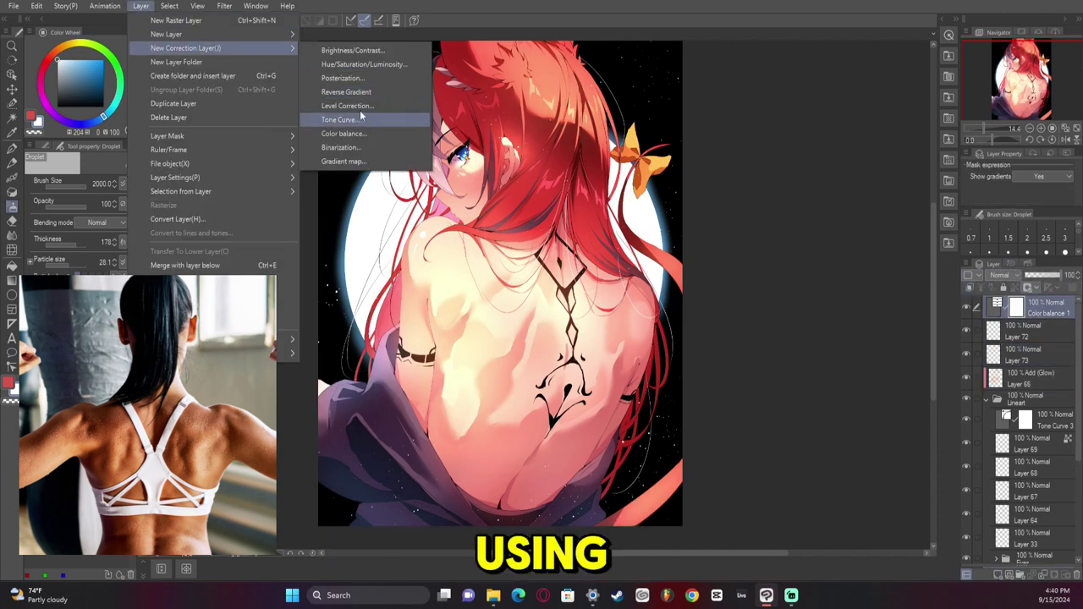
pyautogui.click(364, 106)
pyautogui.click(854, 225)
pyautogui.moveTo(1048, 304); pyautogui.dragTo(1034, 387)
# Raise the level correction's black output slightly, darken its midtones, and apply the correction
pyautogui.doubleClick(998, 375)
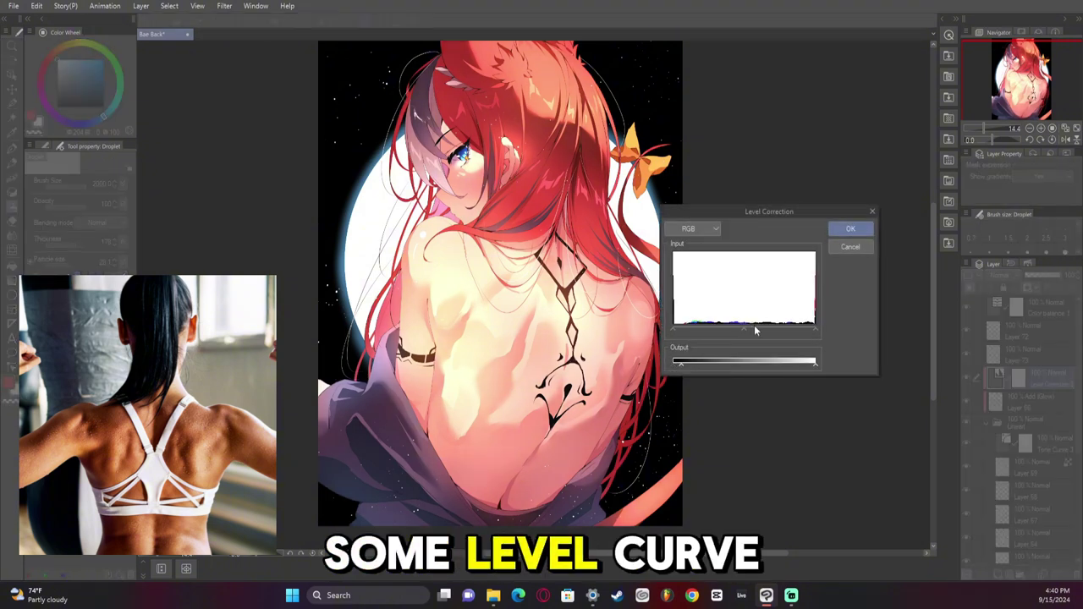
pyautogui.moveTo(682, 364); pyautogui.dragTo(691, 365)
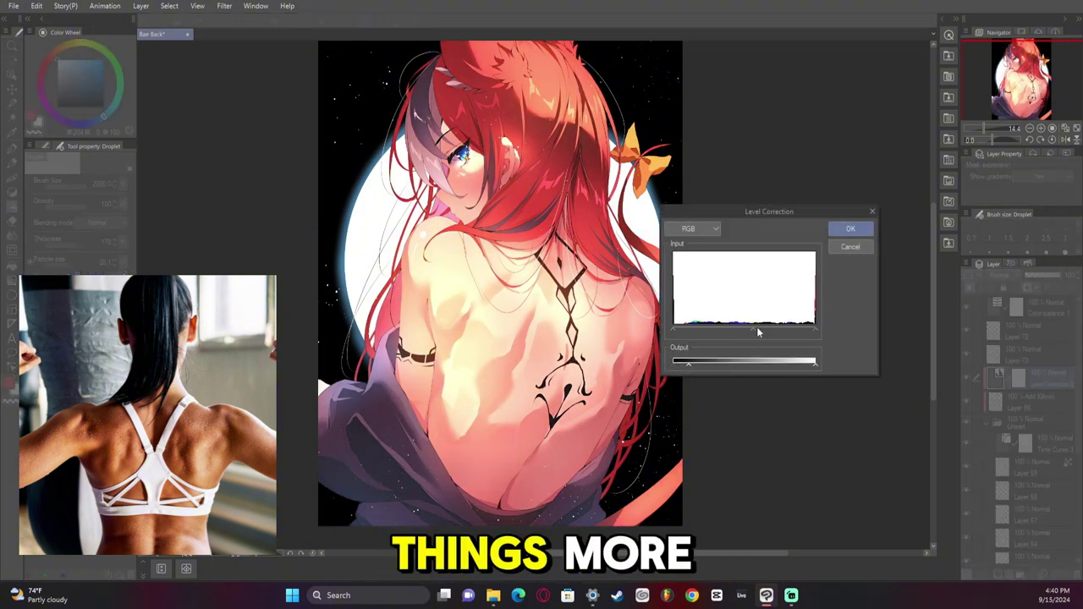
pyautogui.moveTo(757, 328); pyautogui.dragTo(761, 331)
pyautogui.moveTo(690, 364); pyautogui.dragTo(685, 364)
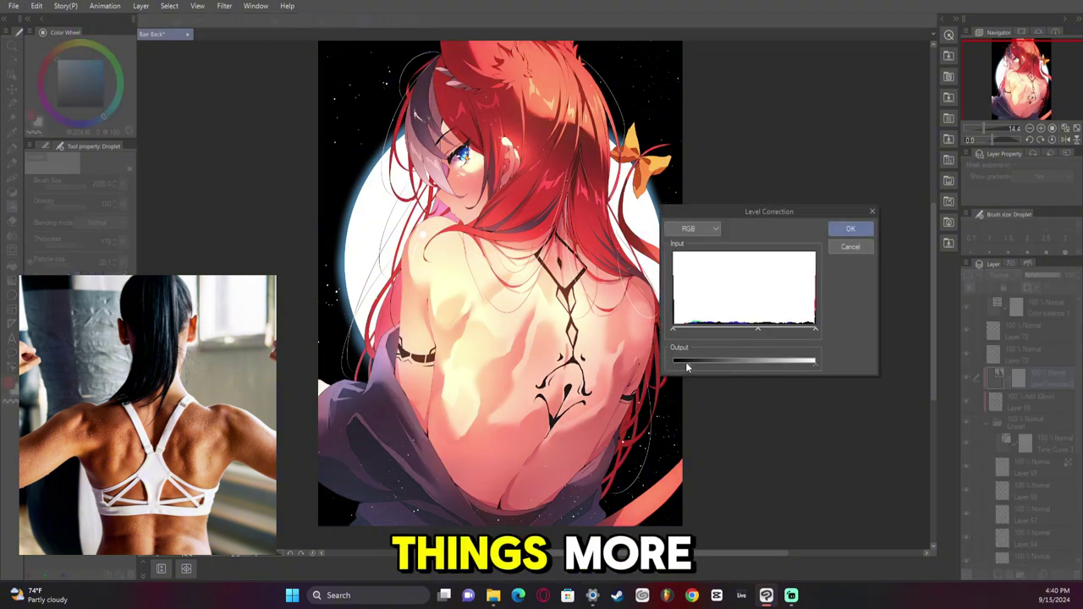
pyautogui.click(849, 231)
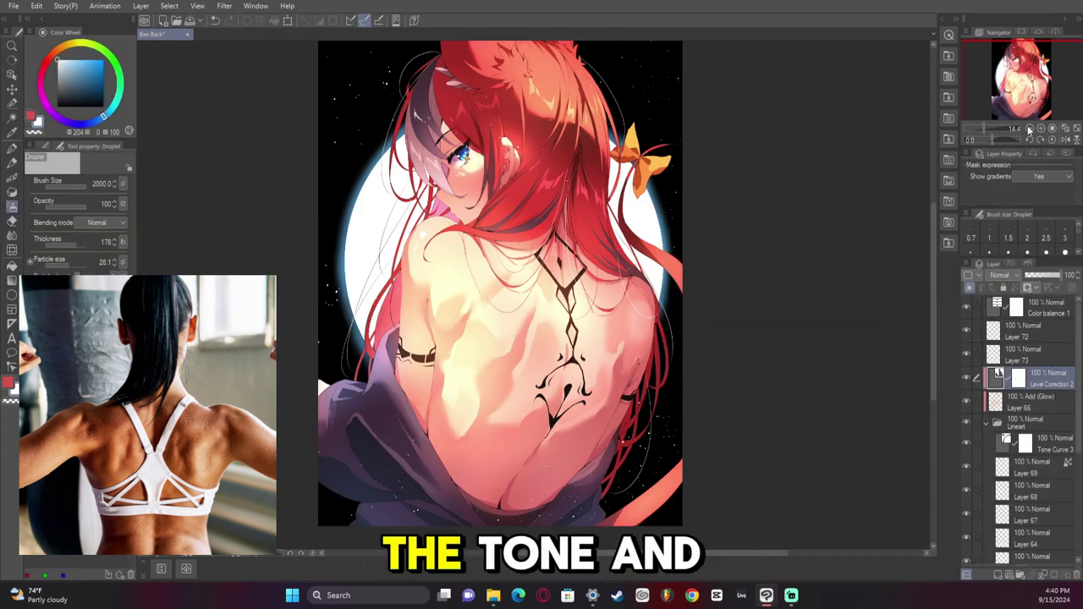
pyautogui.click(1076, 129)
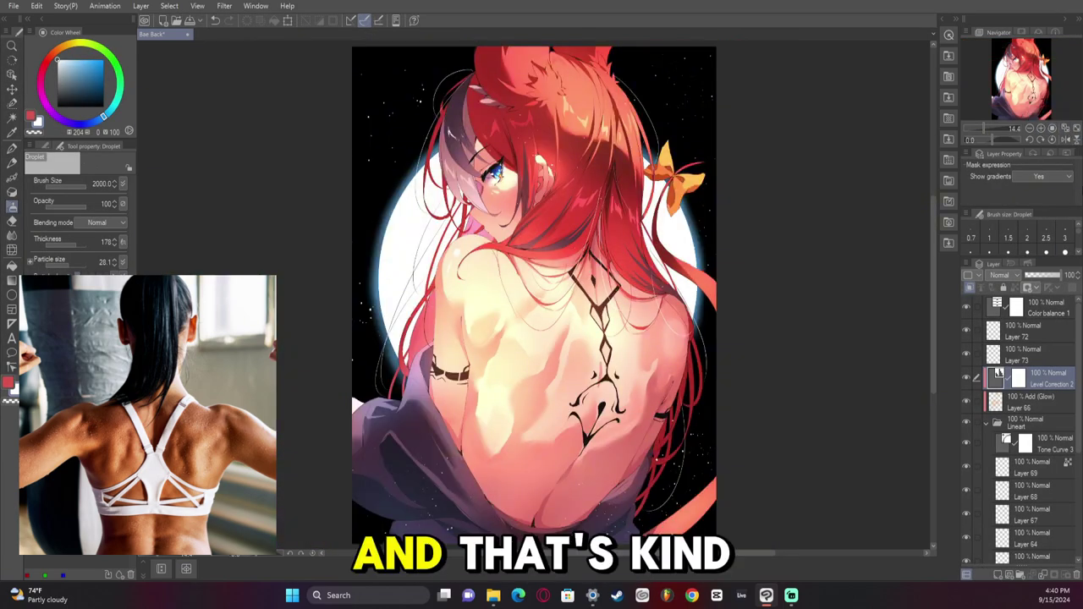